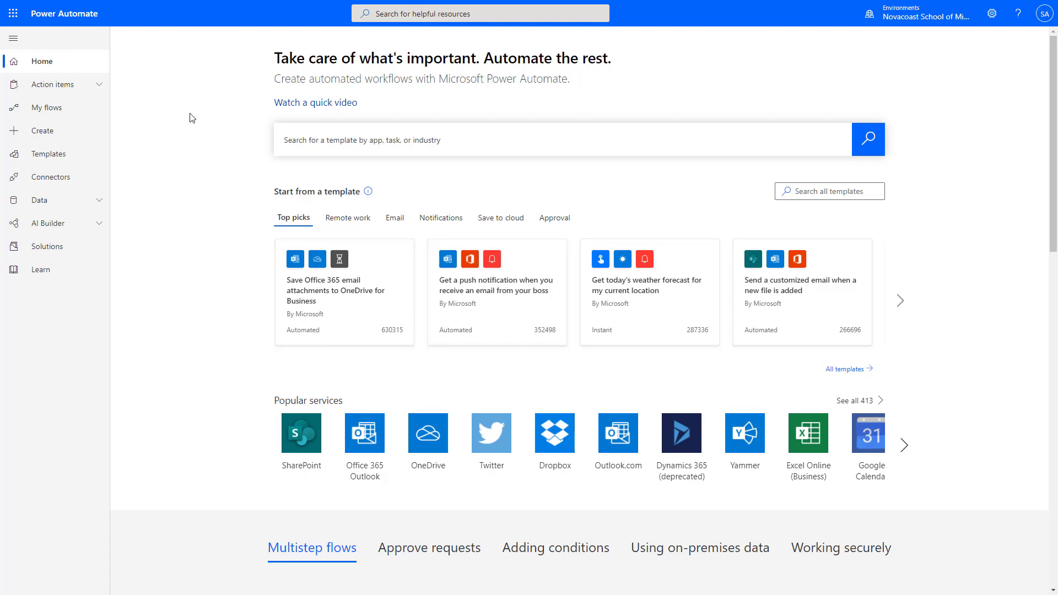
# Create a blank custom connector named ConnectWise.
pyautogui.click(76, 206)
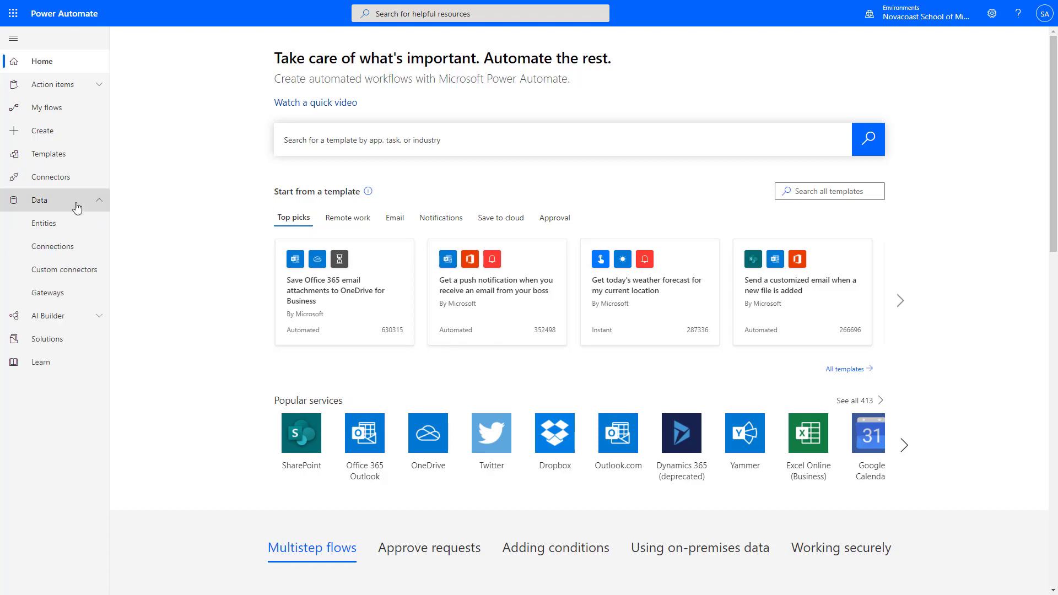
pyautogui.click(78, 280)
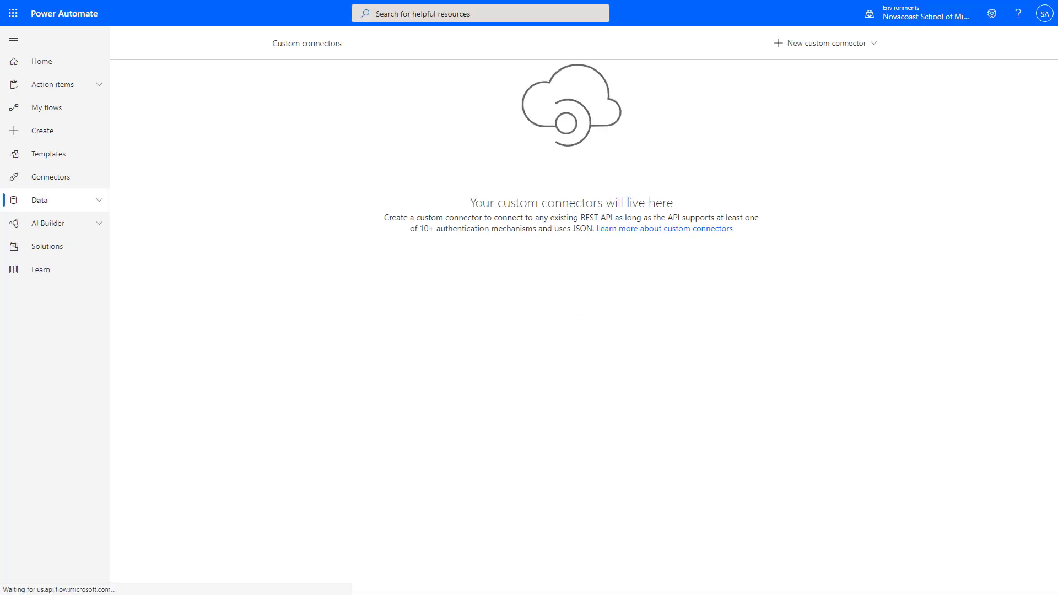
pyautogui.click(850, 43)
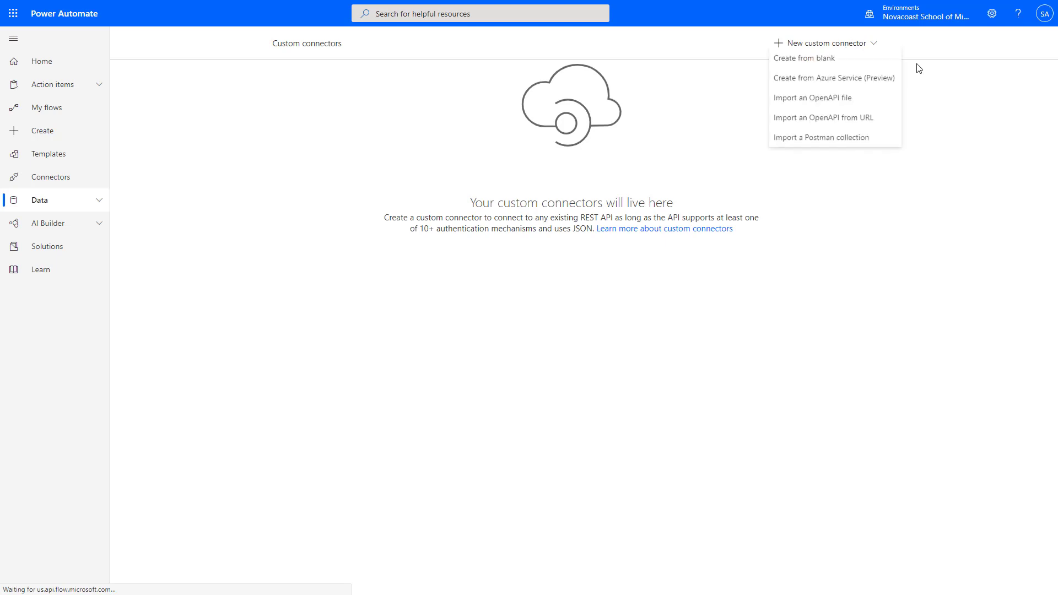
pyautogui.click(853, 65)
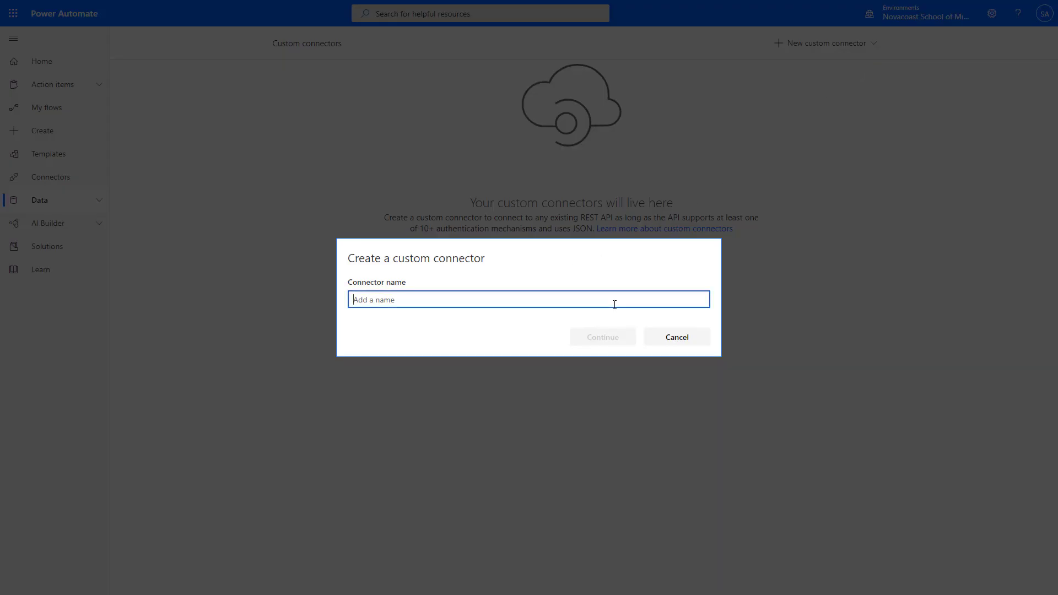
pyautogui.write('Connectwi')
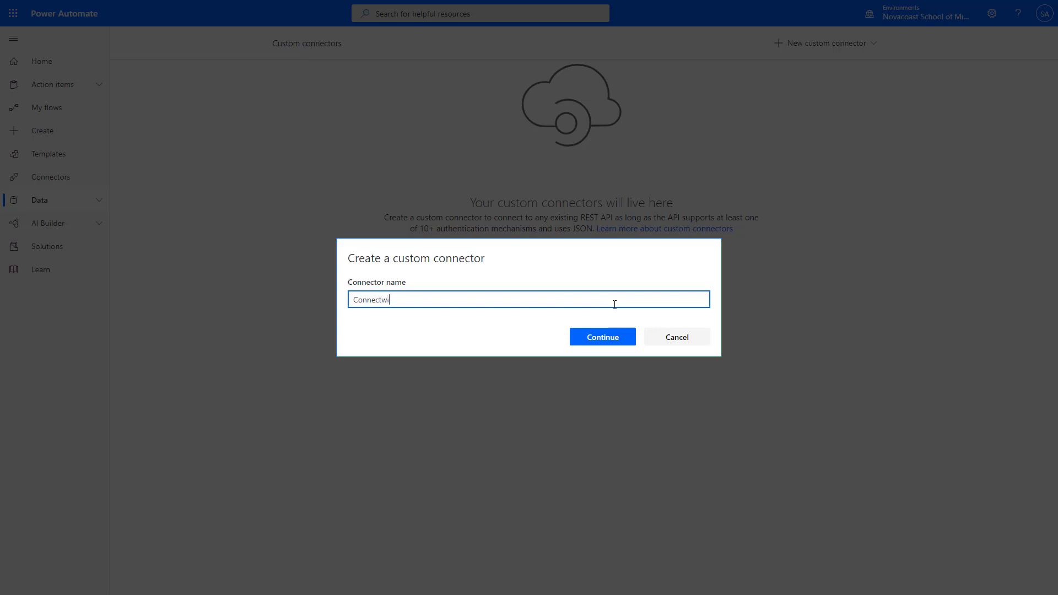
pyautogui.press('BackSpace')
pyautogui.press('BackSpace')
pyautogui.write('Wise')
pyautogui.click(594, 335)
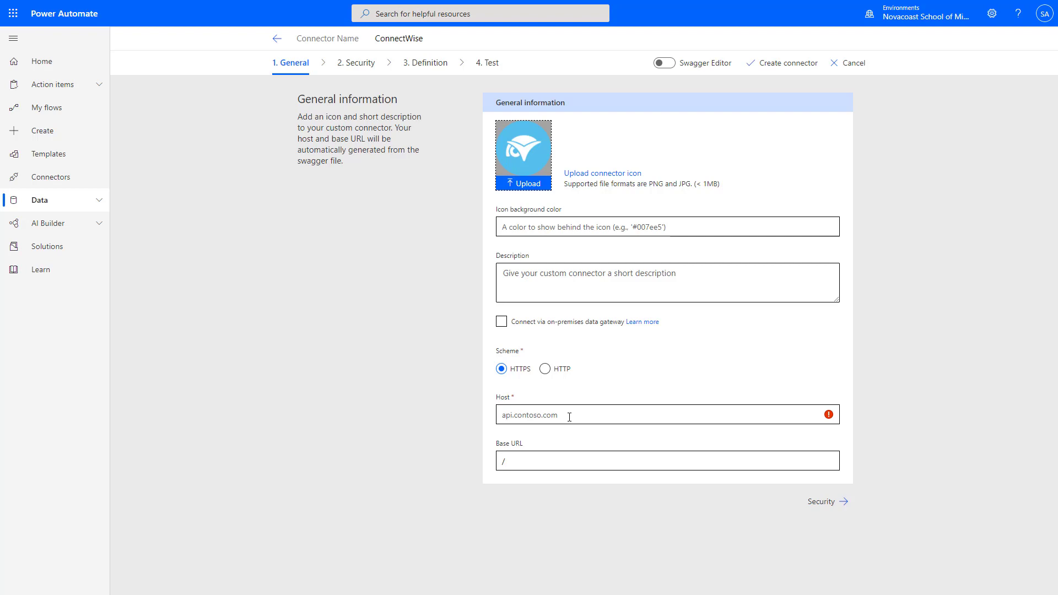
# Set the connector host to api-na.myconnectwise.net and base URL to /v4_6_release/apis/3.0/.
pyautogui.click(502, 411)
pyautogui.click(628, 416)
pyautogui.write('api-na.myconnectwise.net')
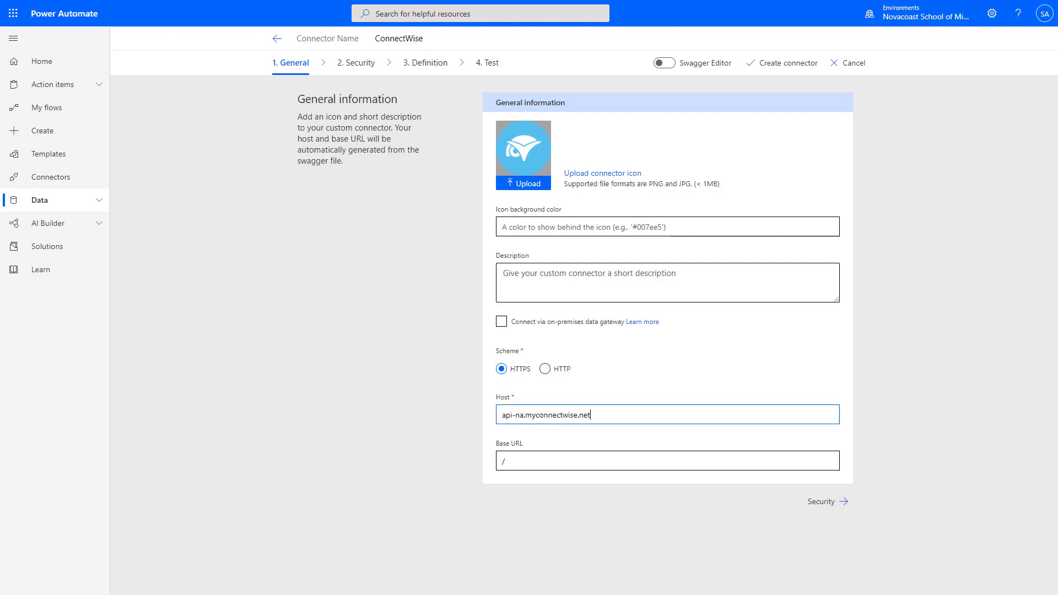
pyautogui.press('Tab')
pyautogui.write('/v4_6_release/apis/3.0/')
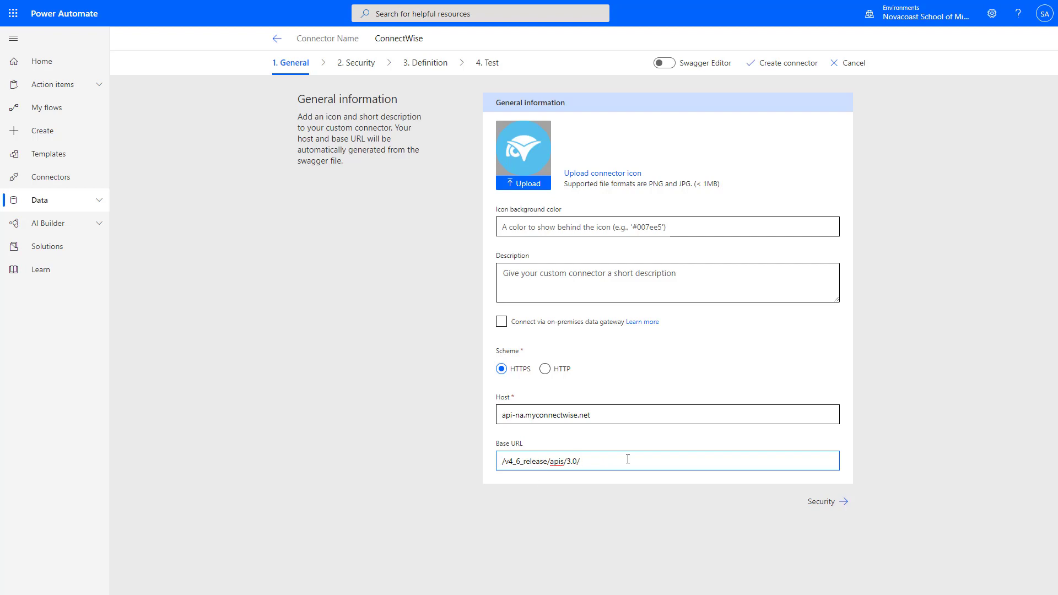
# Set ConnectWise connector security to Basic authentication with UserName and Password labels.
pyautogui.click(836, 511)
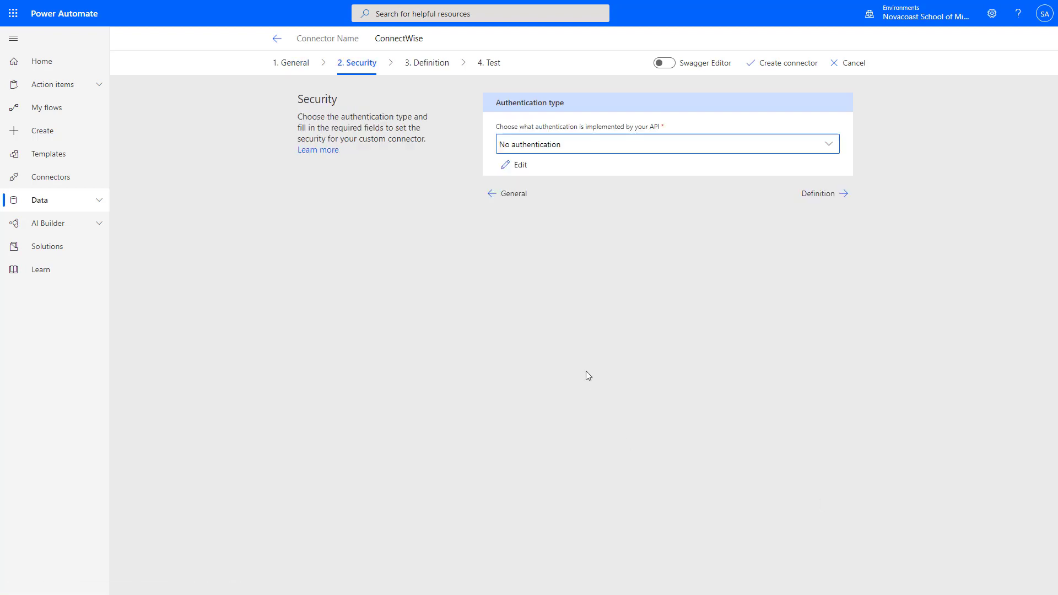
pyautogui.click(571, 152)
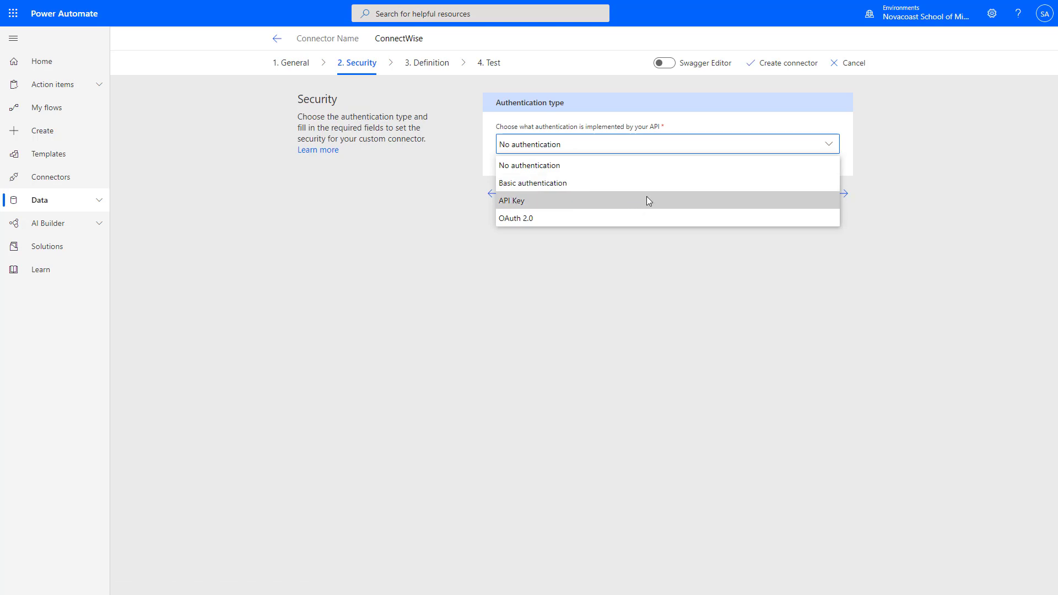
pyautogui.click(637, 177)
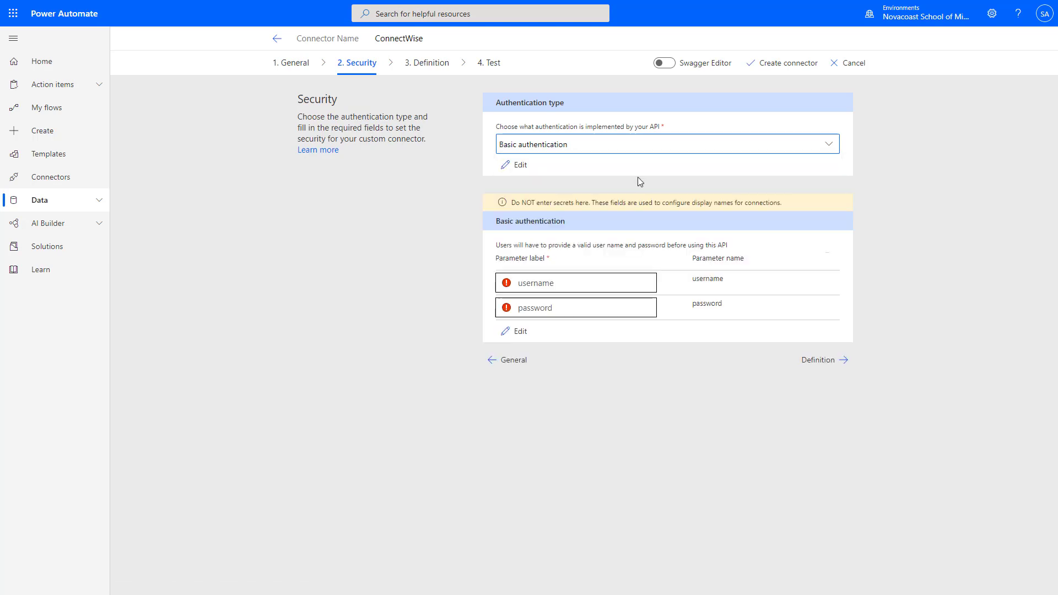
pyautogui.click(563, 283)
pyautogui.write('UserName')
pyautogui.press('Tab')
pyautogui.write('Password')
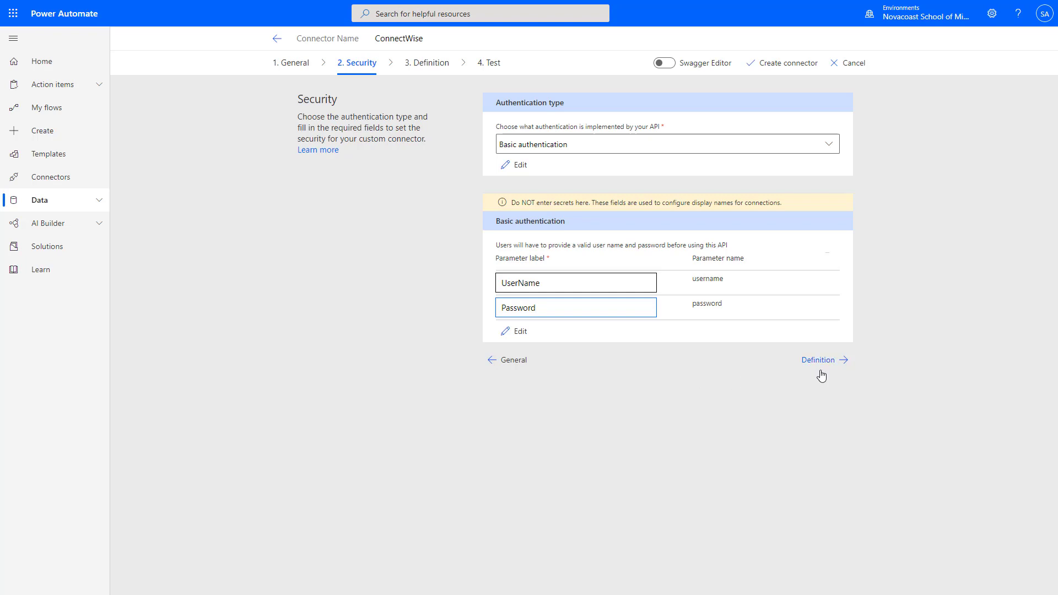
pyautogui.click(825, 370)
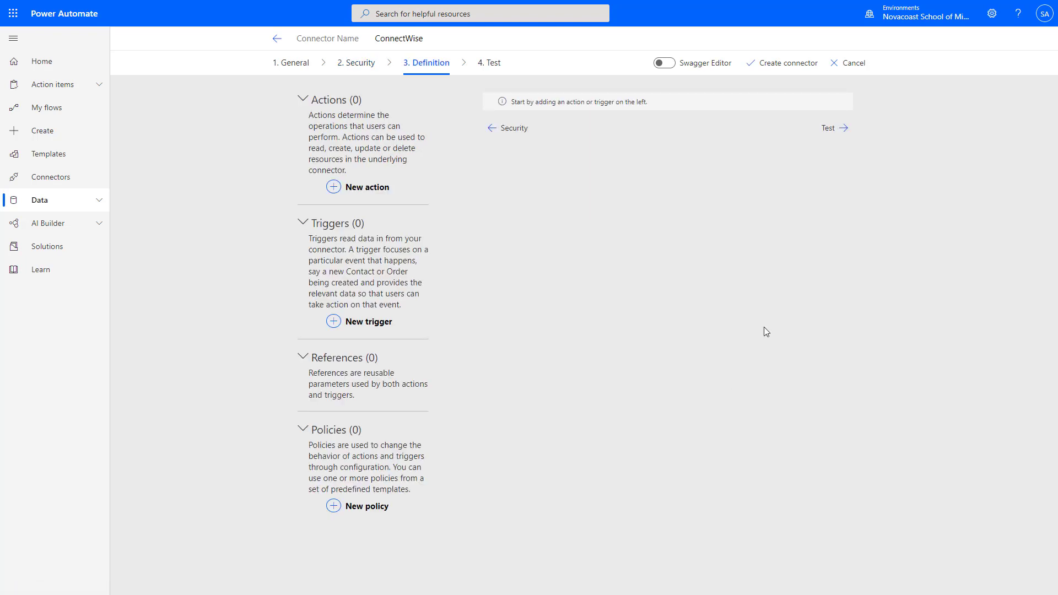
# Add a new connector action summarised 'Create a New Service Ticket'.
pyautogui.click(391, 189)
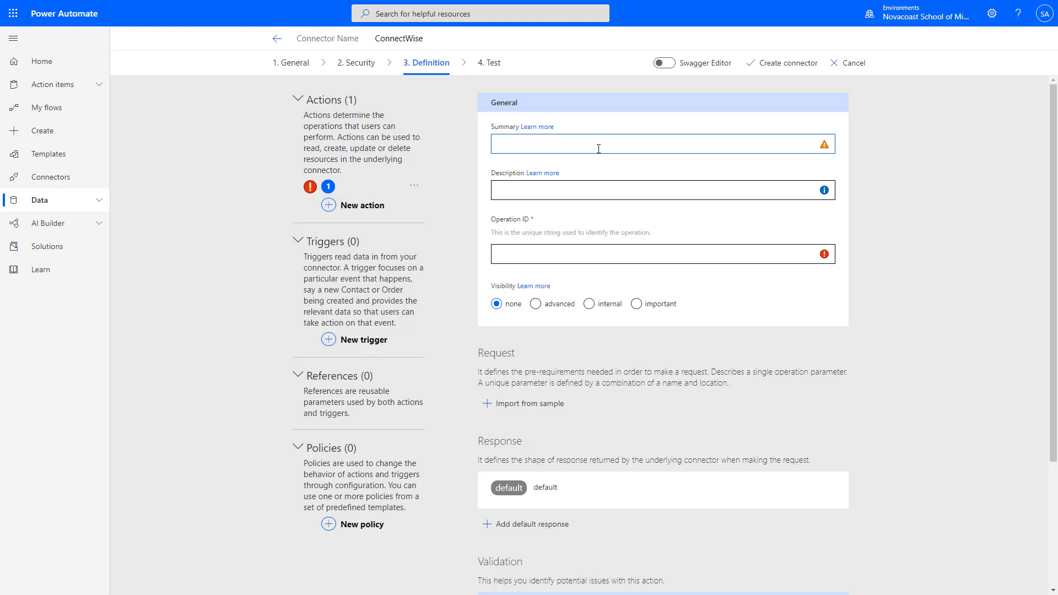
pyautogui.write('Crea')
pyautogui.press('BackSpace')
pyautogui.write('ate a New Service')
pyautogui.press('BackSpace')
pyautogui.press('BackSpace')
pyautogui.write('ce Ticket')
# Describe the action as creating a ticket from an alert, with operation ID Service_Ticket.
pyautogui.press('Tab')
pyautogui.press('Tab')
pyautogui.write('Creates a new ti')
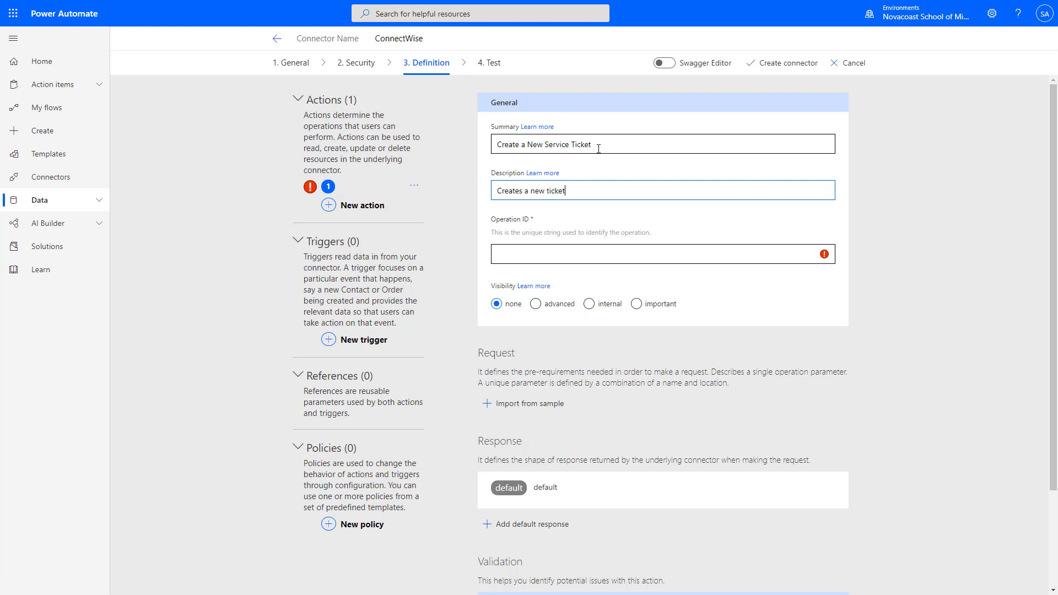
pyautogui.write('from an ')
pyautogui.write('alert')
pyautogui.press('Tab')
pyautogui.write('Service')
pyautogui.press('BackSpace')
pyautogui.press('BackSpace')
pyautogui.press('BackSpace')
pyautogui.write('ice')
pyautogui.write('TIc')
pyautogui.write('cket')
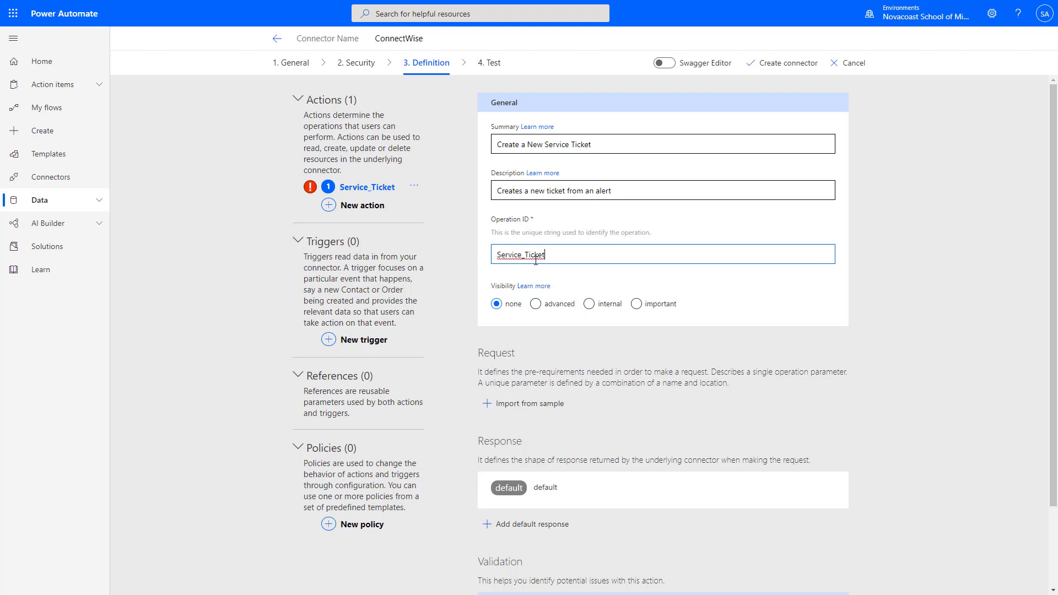
pyautogui.click(621, 286)
pyautogui.scroll(-3, 642, 265)
# Import the request from a sample as POST to the ConnectWise service/tickets URL.
pyautogui.click(513, 326)
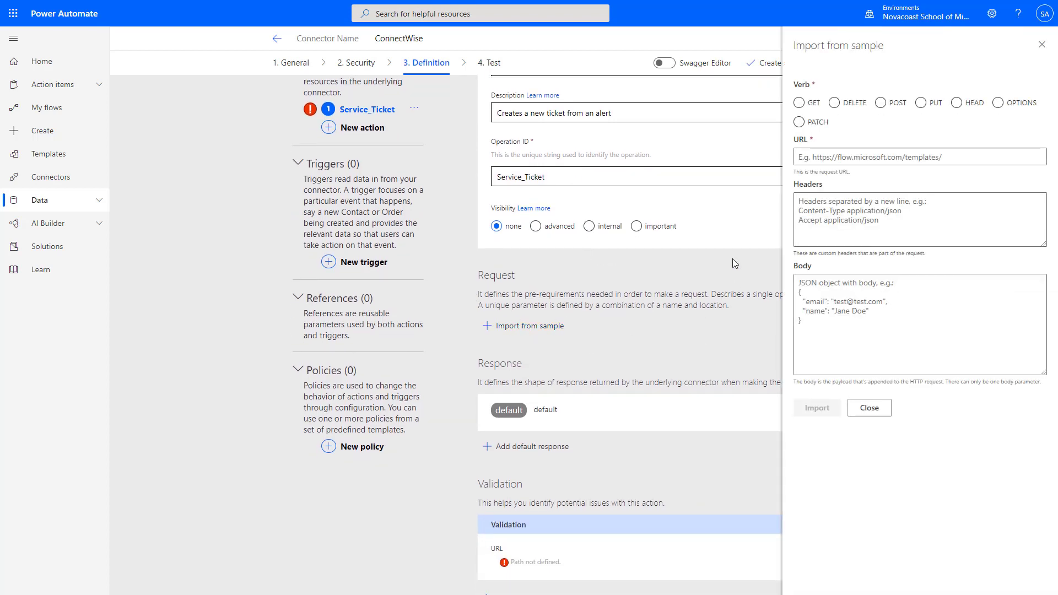
pyautogui.click(893, 102)
pyautogui.click(797, 160)
pyautogui.write('https://api-na.myconnectwise.net/v4_6_release/apis/3.0/service/tickets')
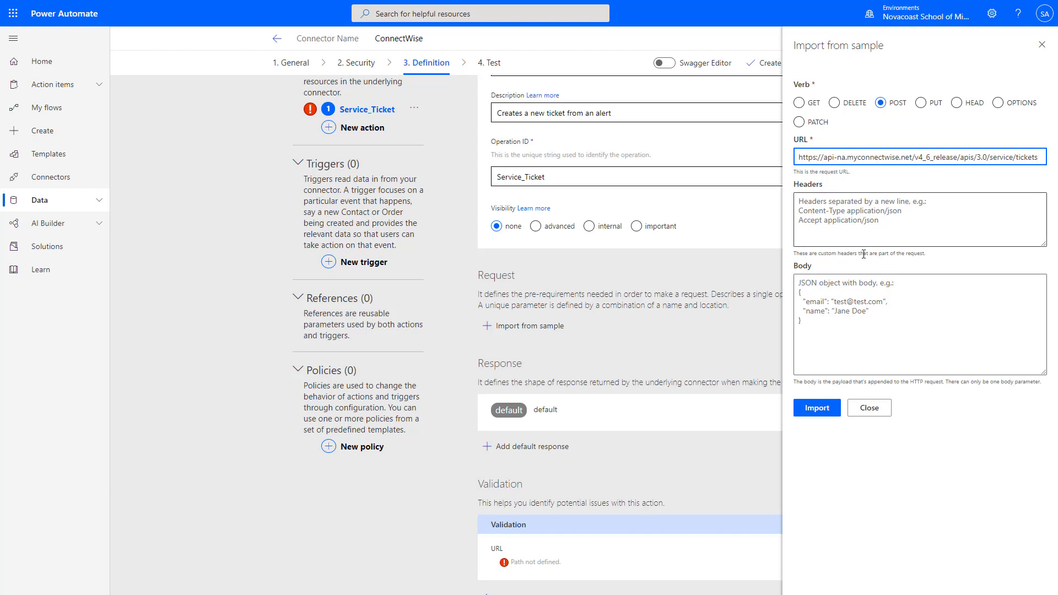
pyautogui.hotkey('alt', 'Tab')
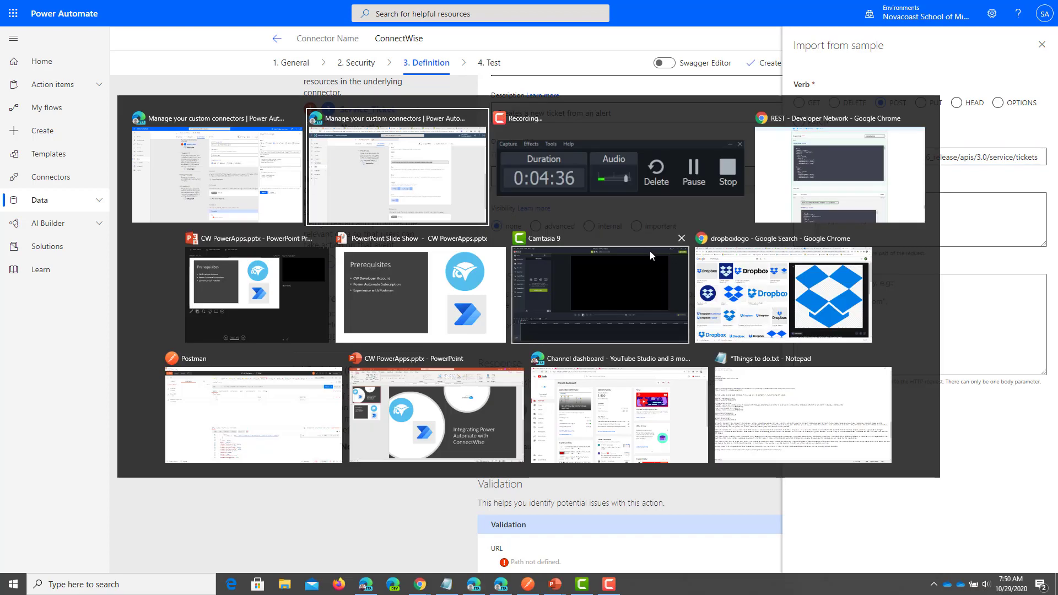
pyautogui.scroll(7, 555, 218)
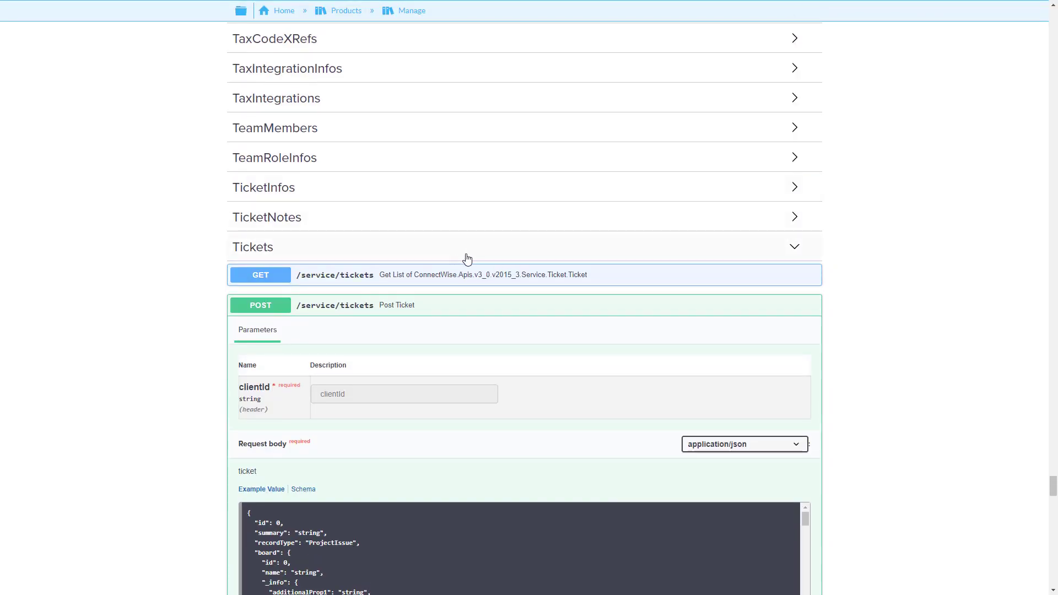
pyautogui.scroll(-1, 465, 257)
pyautogui.scroll(-1, 467, 245)
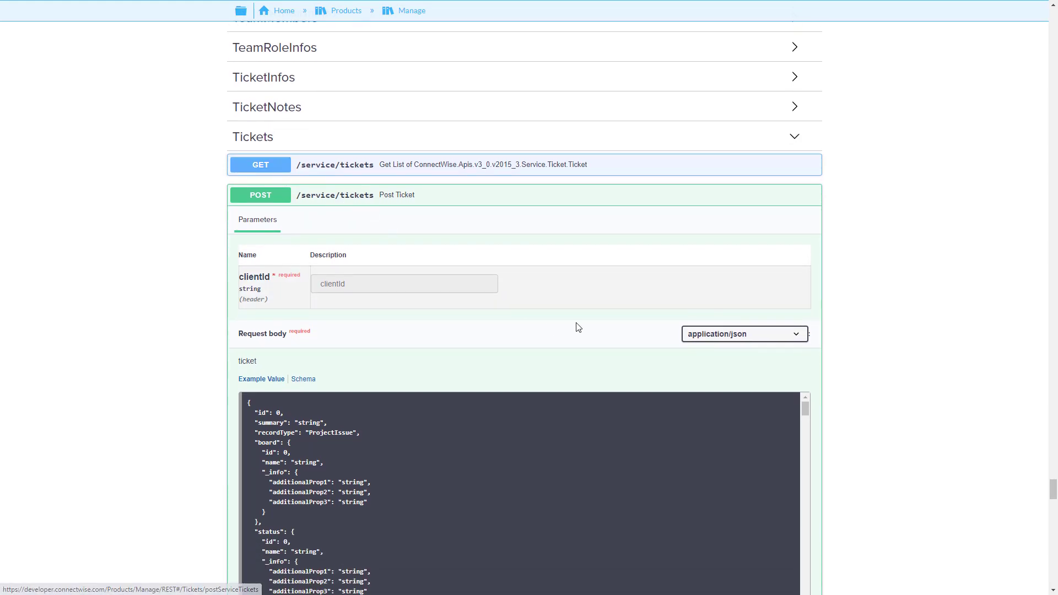
pyautogui.scroll(-3, 579, 323)
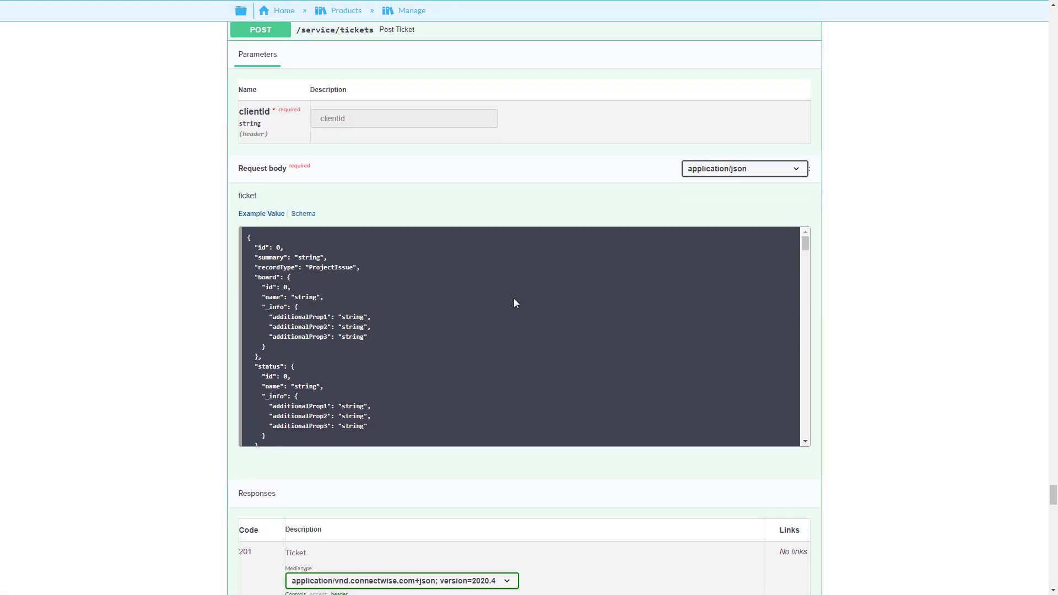
pyautogui.scroll(1, 514, 298)
pyautogui.scroll(-1, 339, 343)
pyautogui.scroll(1, 342, 338)
pyautogui.scroll(-3, 338, 341)
pyautogui.scroll(-1, 338, 341)
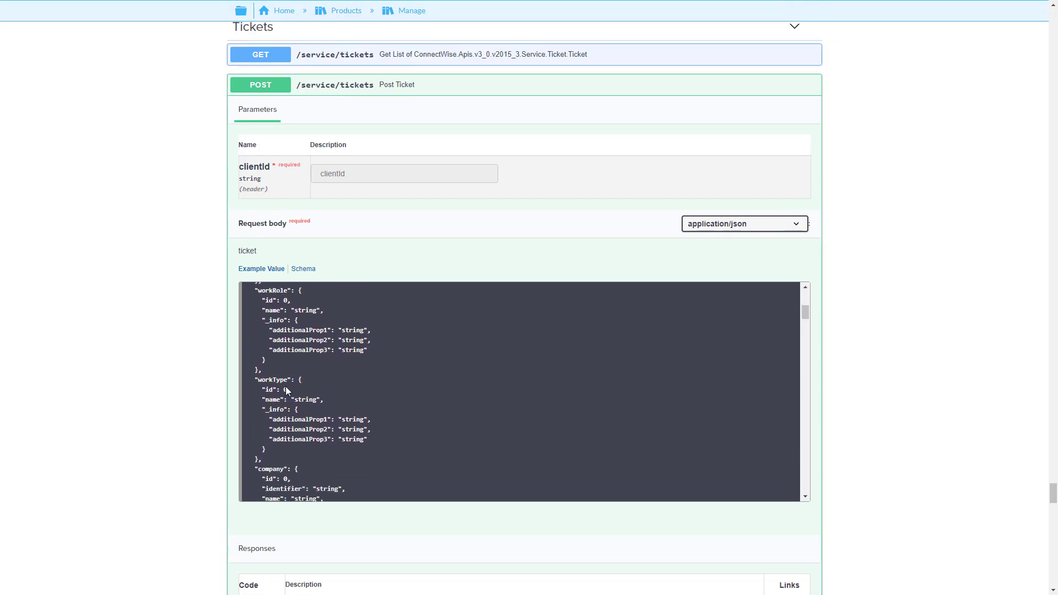
pyautogui.scroll(-2, 383, 391)
pyautogui.scroll(-2, 382, 391)
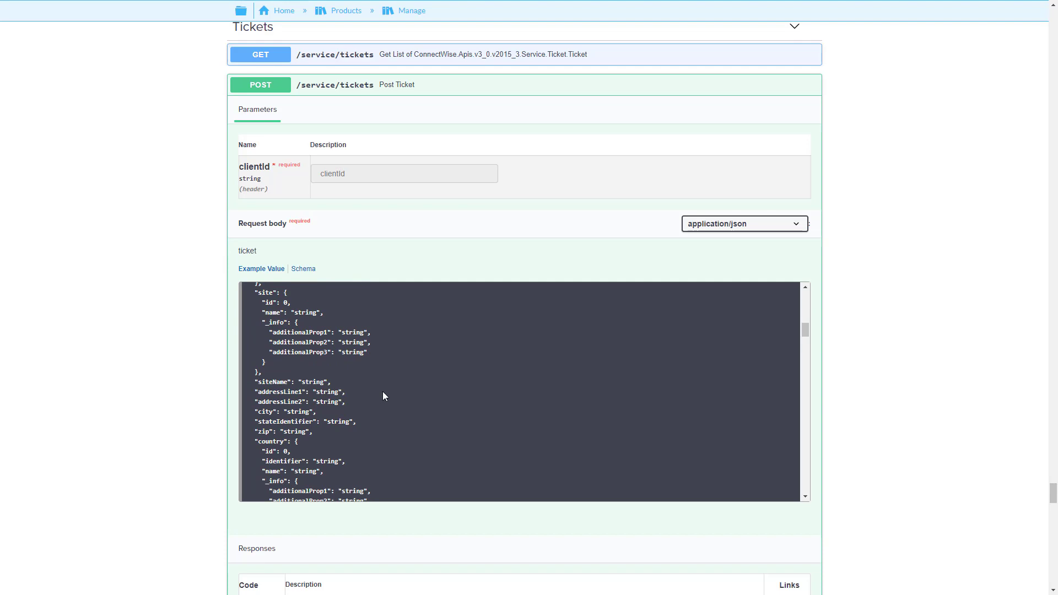
pyautogui.press('super+Tab')
pyautogui.click(501, 312)
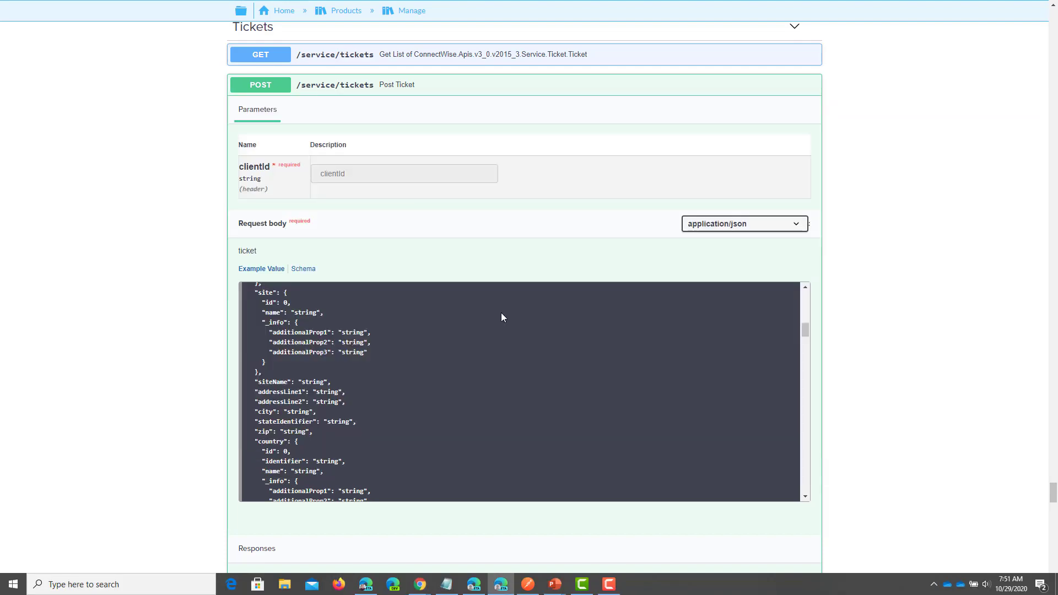
pyautogui.hotkey('alt', 'Tab')
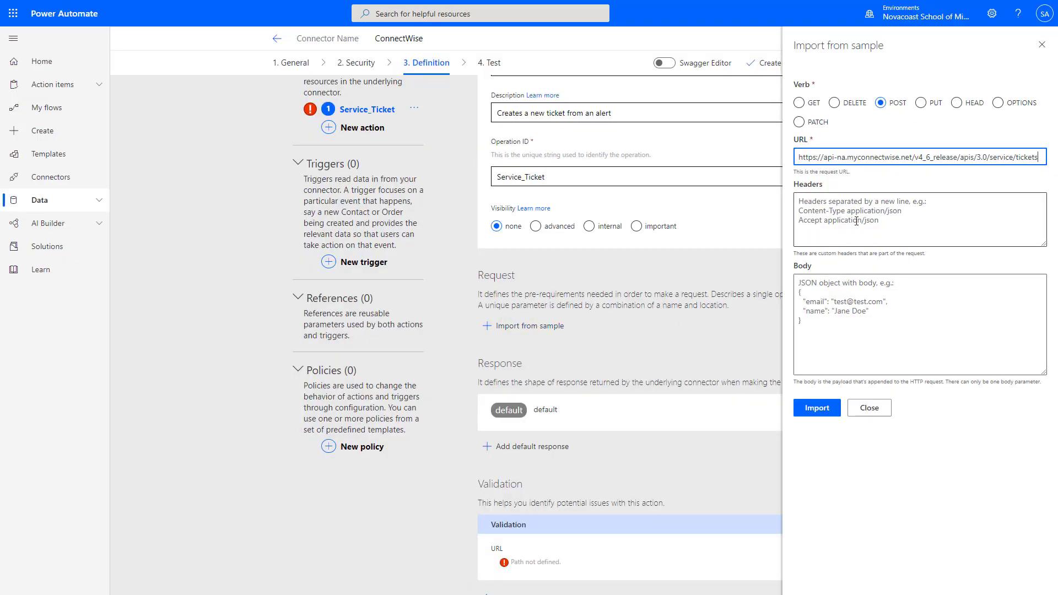
# Copy the clientID header name from Postman into the sample headers.
pyautogui.click(836, 204)
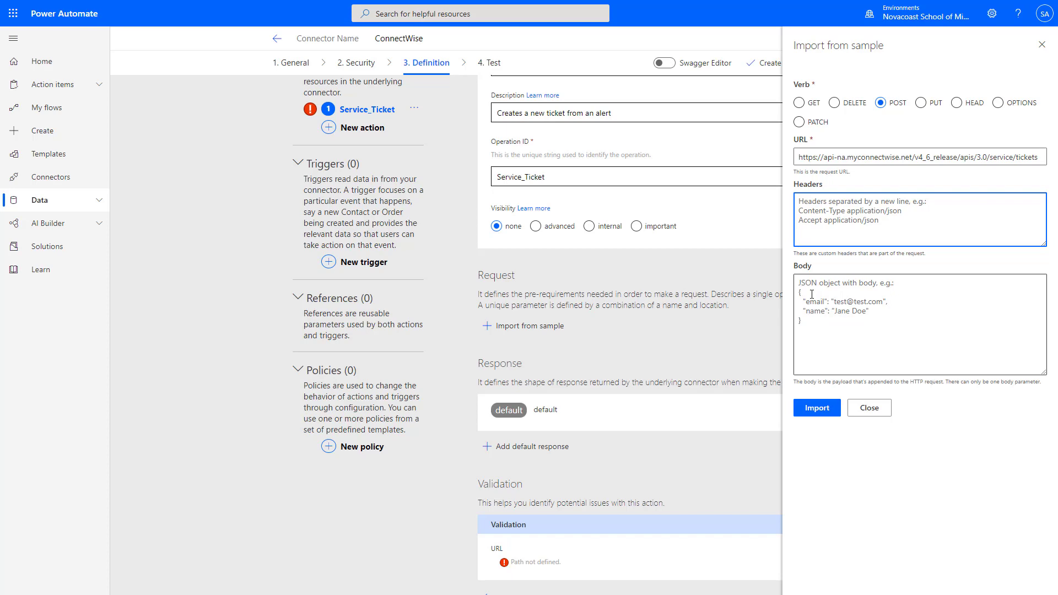
pyautogui.hotkey('alt', 'Tab')
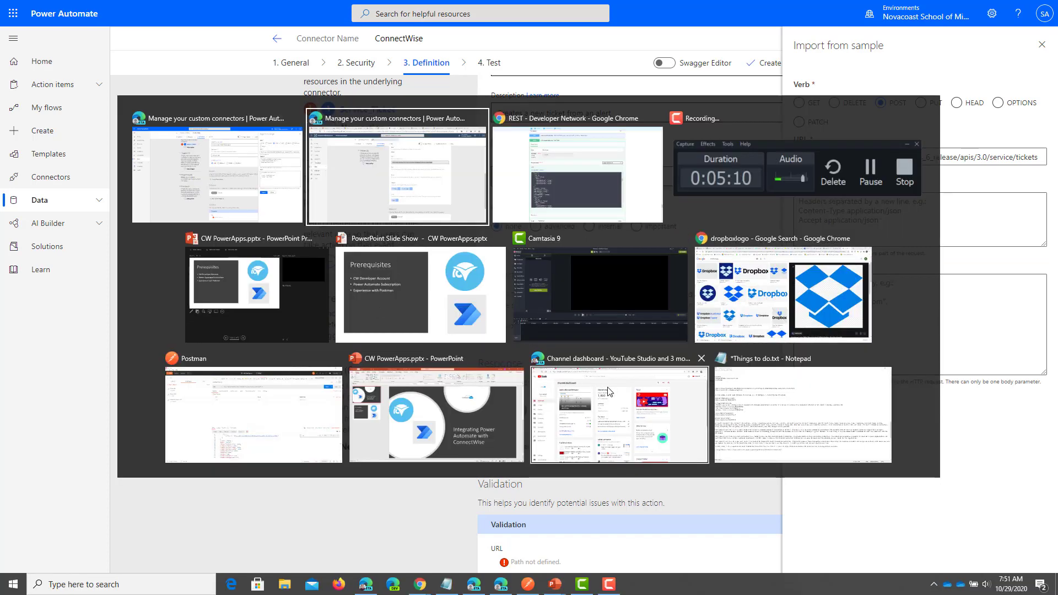
pyautogui.click(276, 410)
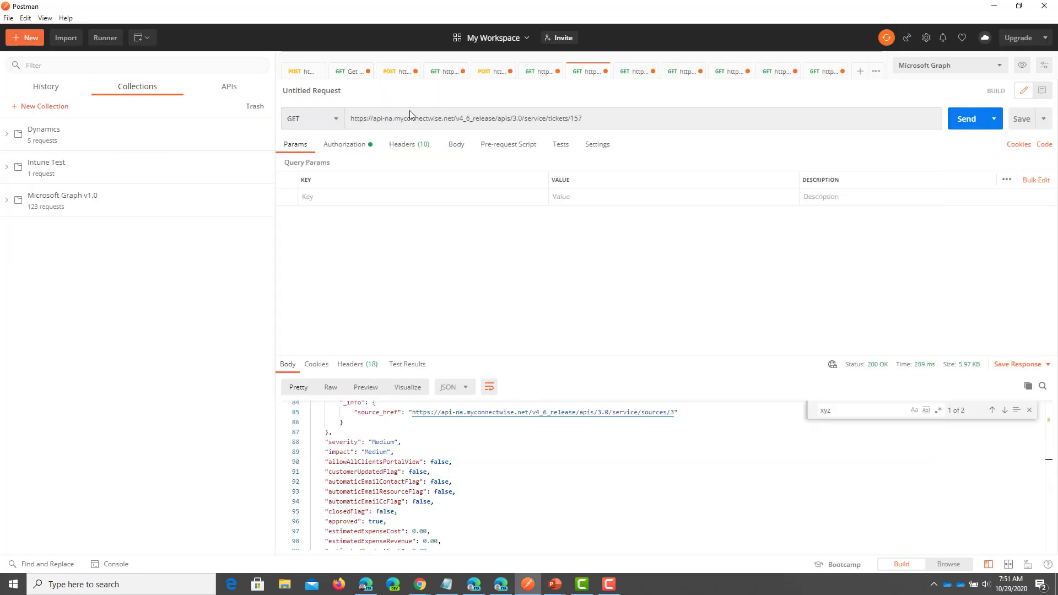
pyautogui.click(598, 118)
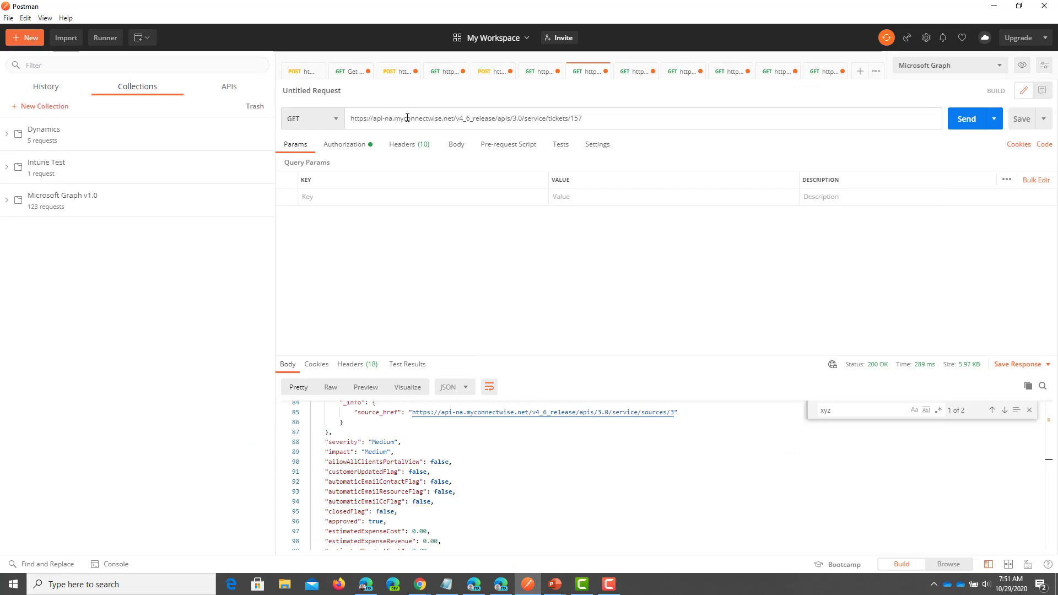
pyautogui.click(347, 144)
pyautogui.click(408, 144)
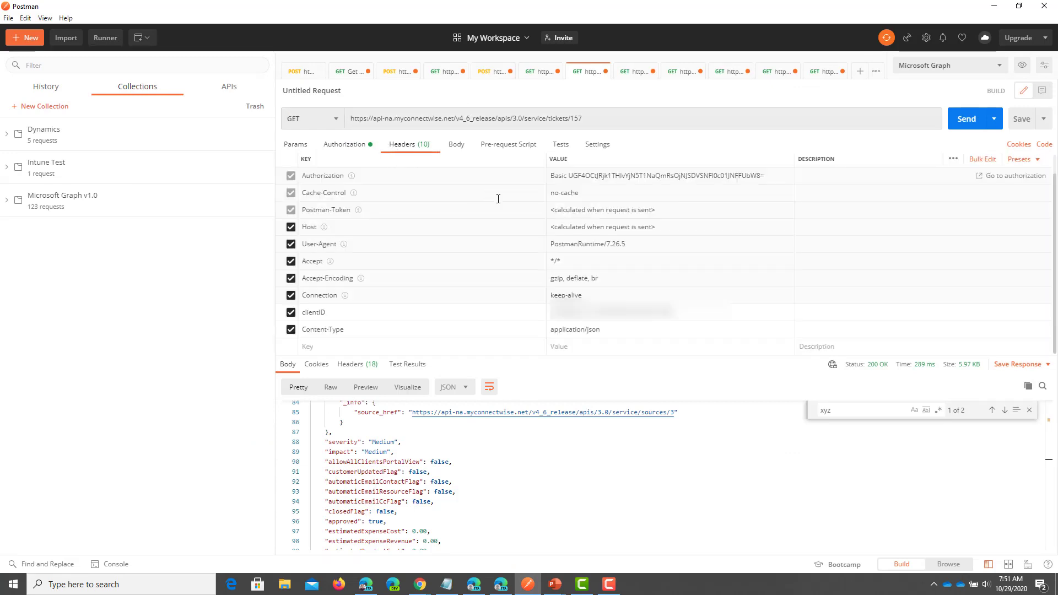
pyautogui.moveTo(413, 312)
pyautogui.doubleClick(325, 312)
pyautogui.hotkey('ctrl', 'c')
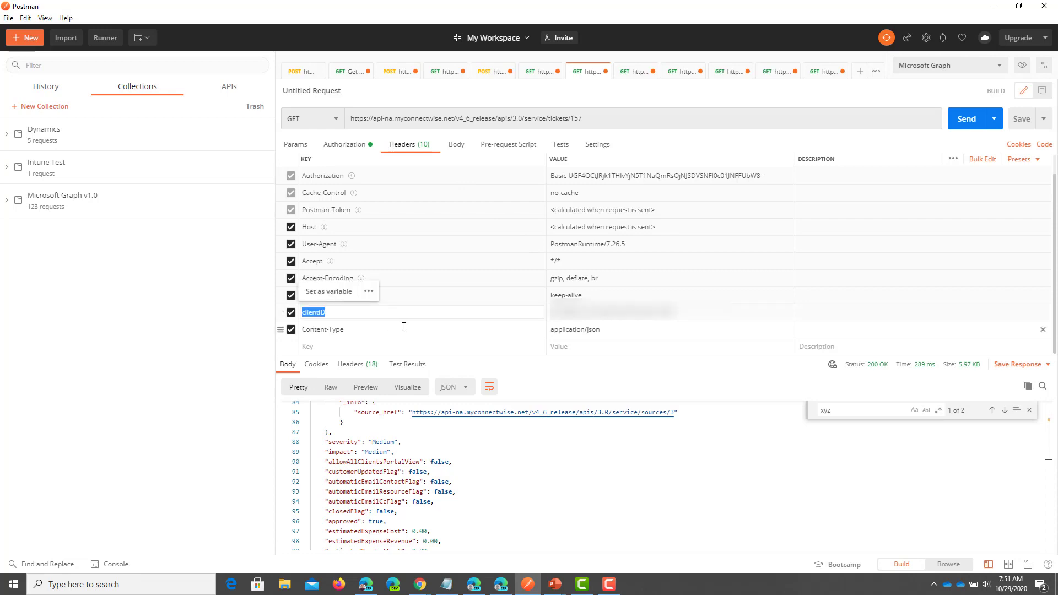
pyautogui.hotkey('alt', 'Tab')
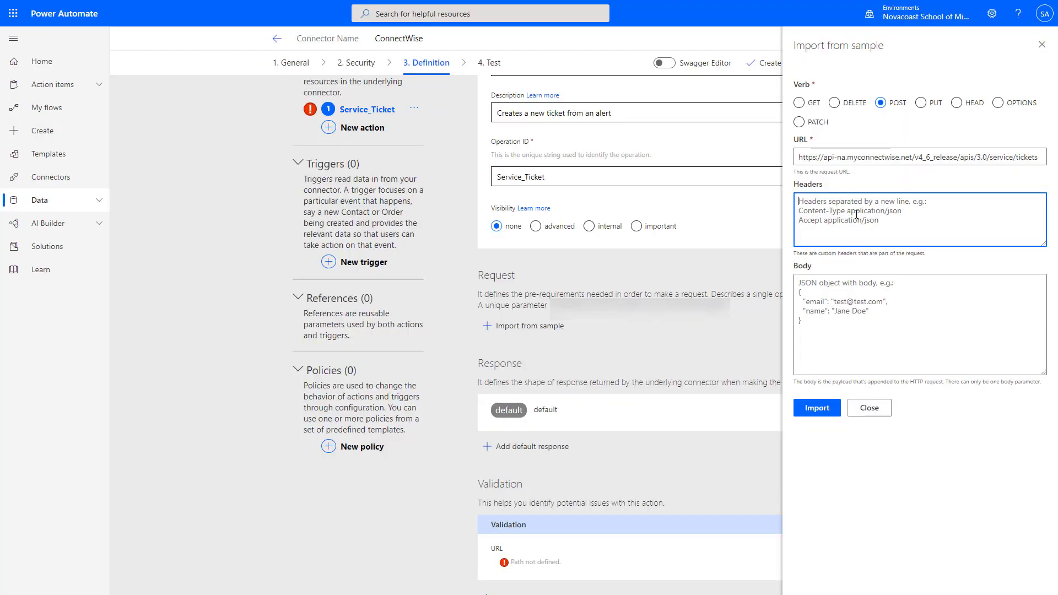
pyautogui.hotkey('ctrl', 'v')
# Copy the Content-Type header name from Postman onto a new sample header line.
pyautogui.hotkey('alt', 'Tab')
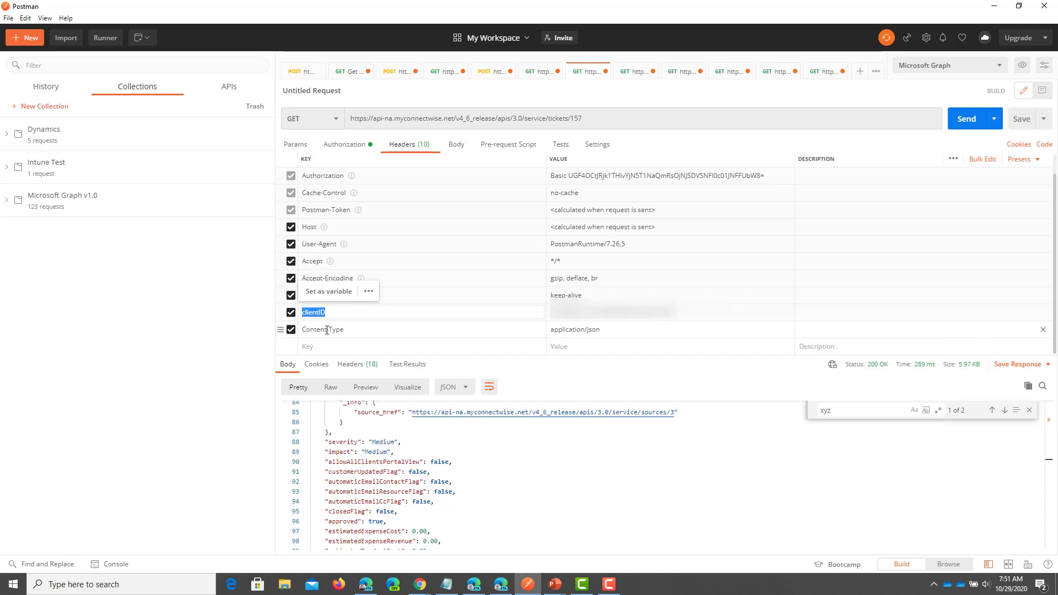
pyautogui.doubleClick(327, 330)
pyautogui.hotkey('ctrl', 'c')
pyautogui.hotkey('alt', 'Tab')
pyautogui.press('Return')
pyautogui.hotkey('ctrl', 'v')
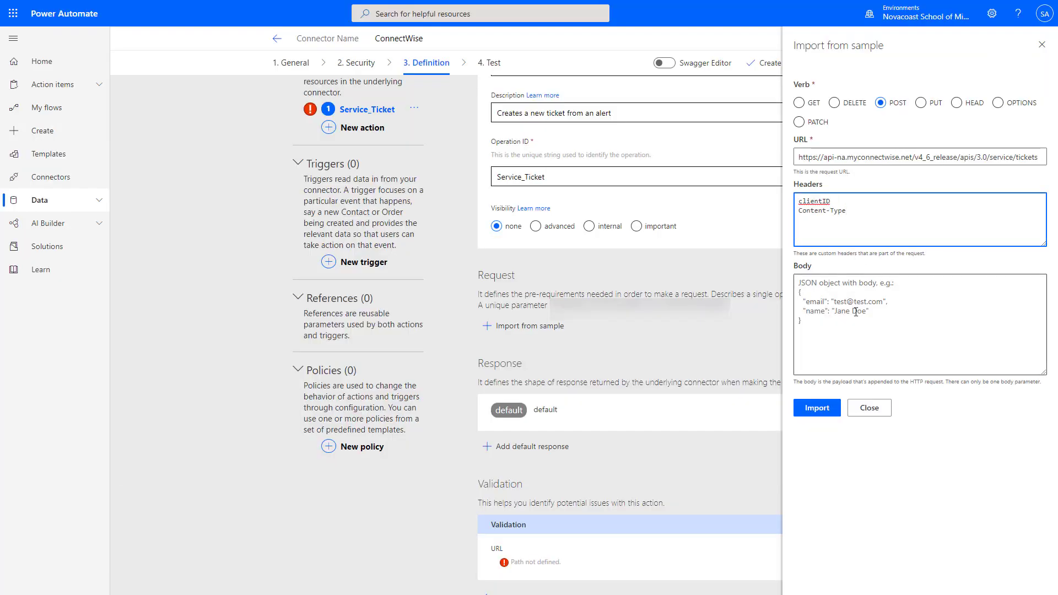
pyautogui.hotkey('alt', 'Tab')
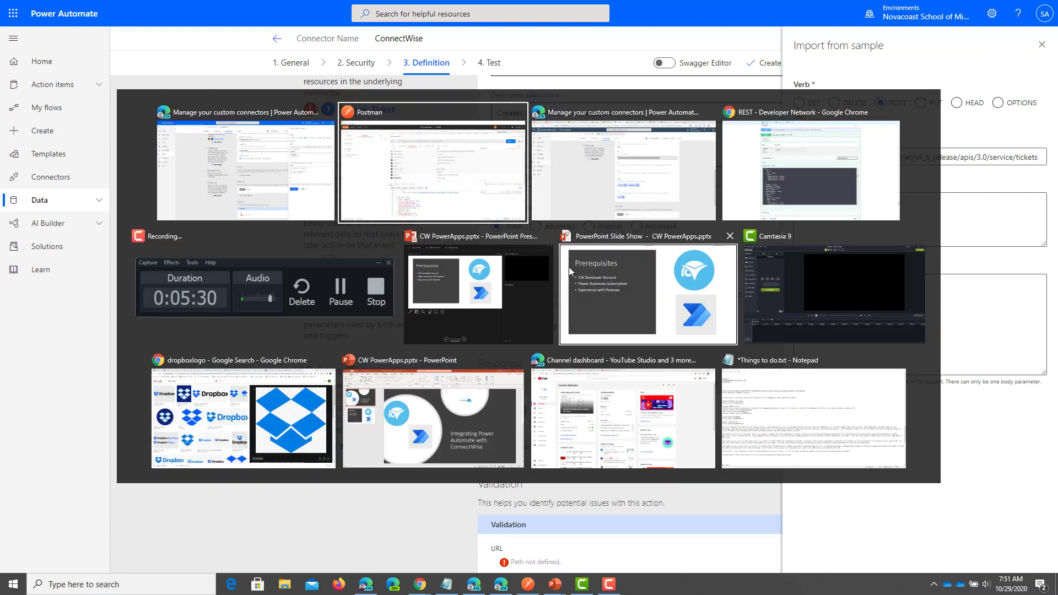
# Scroll to the POST service/tickets Example Value in the ConnectWise docs and select its JSON.
pyautogui.hotkey('alt', 'Tab')
pyautogui.hotkey('alt', 'Tab')
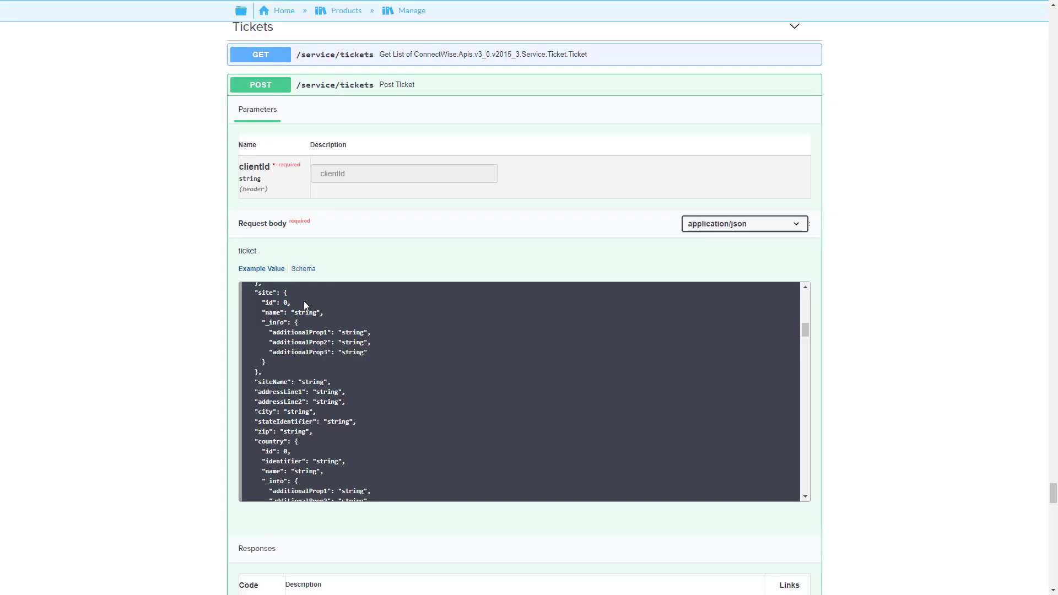
pyautogui.scroll(-2, 450, 335)
pyautogui.scroll(-2, 425, 319)
pyautogui.scroll(-2, 456, 373)
pyautogui.scroll(-2, 415, 402)
pyautogui.scroll(-2, 410, 408)
pyautogui.scroll(-2, 403, 406)
pyautogui.scroll(-2, 398, 405)
pyautogui.scroll(-2, 390, 406)
pyautogui.scroll(-2, 385, 405)
pyautogui.scroll(-2, 393, 411)
pyautogui.scroll(-4, 395, 320)
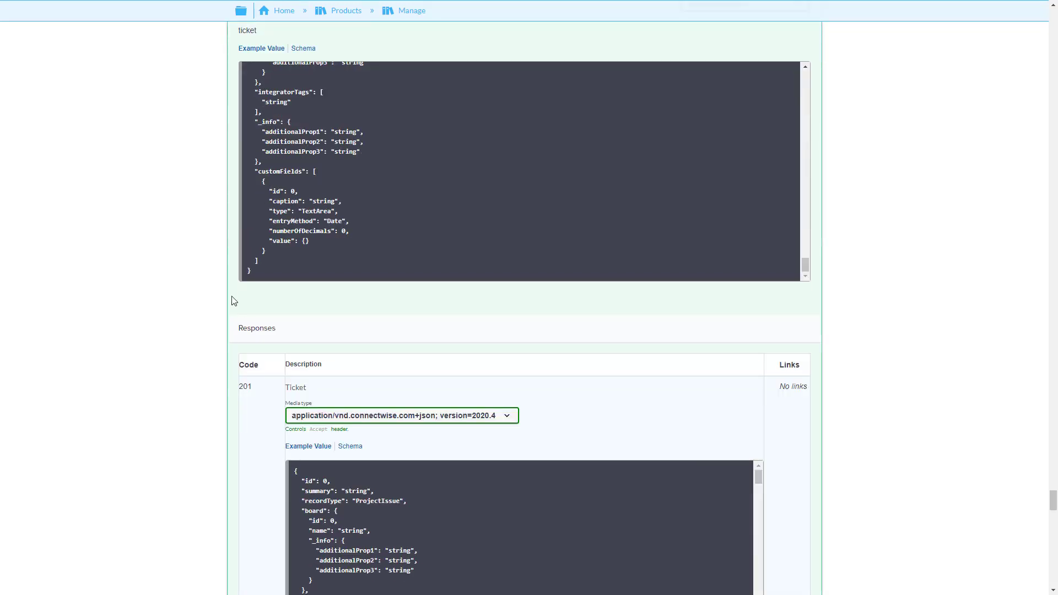
pyautogui.scroll(-1, 402, 264)
pyautogui.scroll(-1, 342, 272)
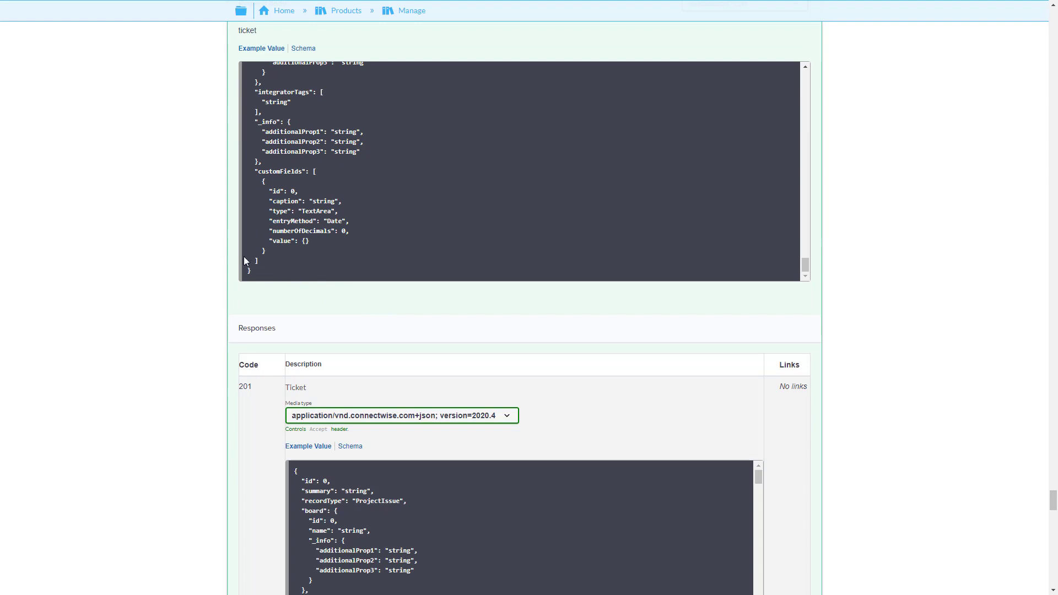
pyautogui.moveTo(239, 256); pyautogui.dragTo(186, 34)
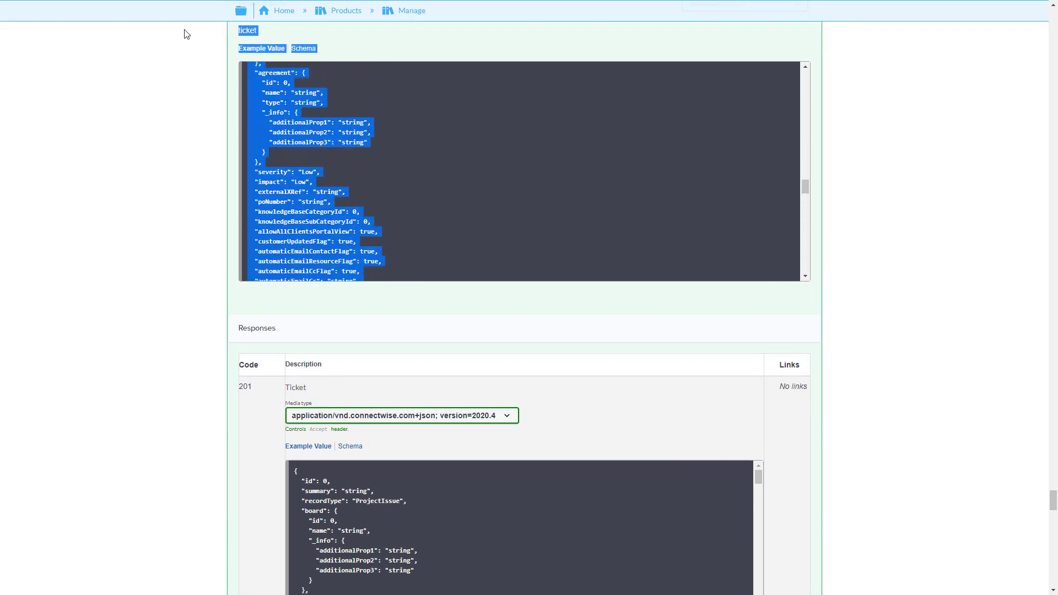
# Finish selecting the example ticket JSON and paste it into the Postman request body.
pyautogui.moveTo(186, 35); pyautogui.dragTo(235, 69)
pyautogui.hotkey('alt', 'Tab')
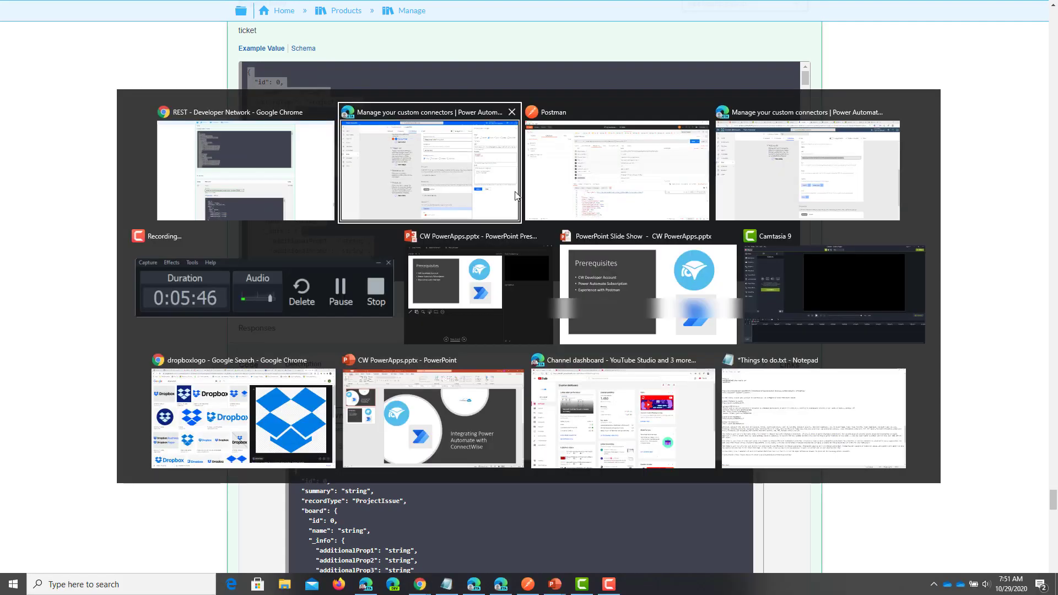
pyautogui.hotkey('alt', 'Tab')
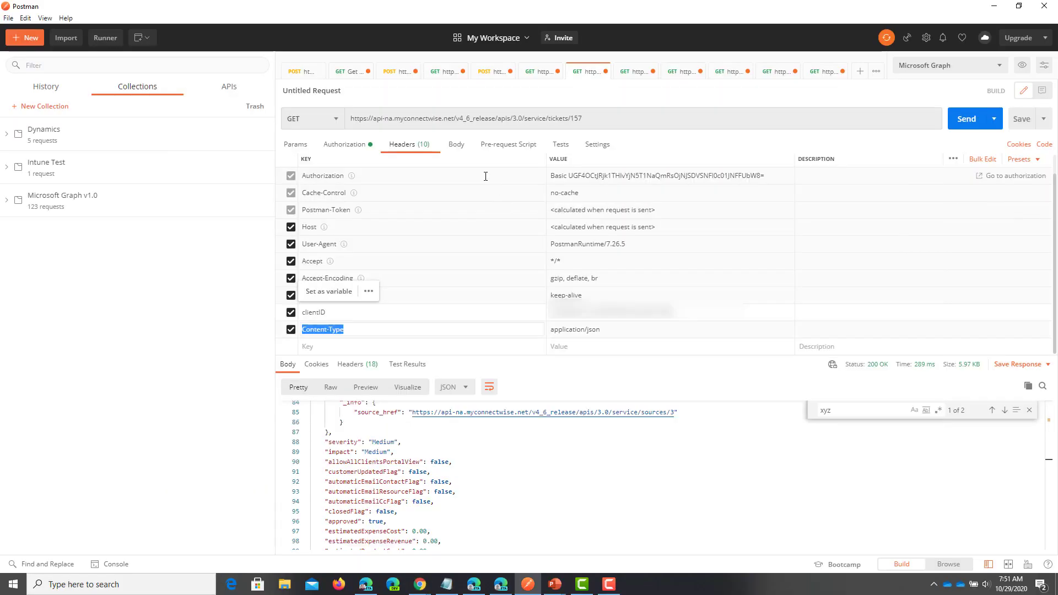
pyautogui.click(456, 144)
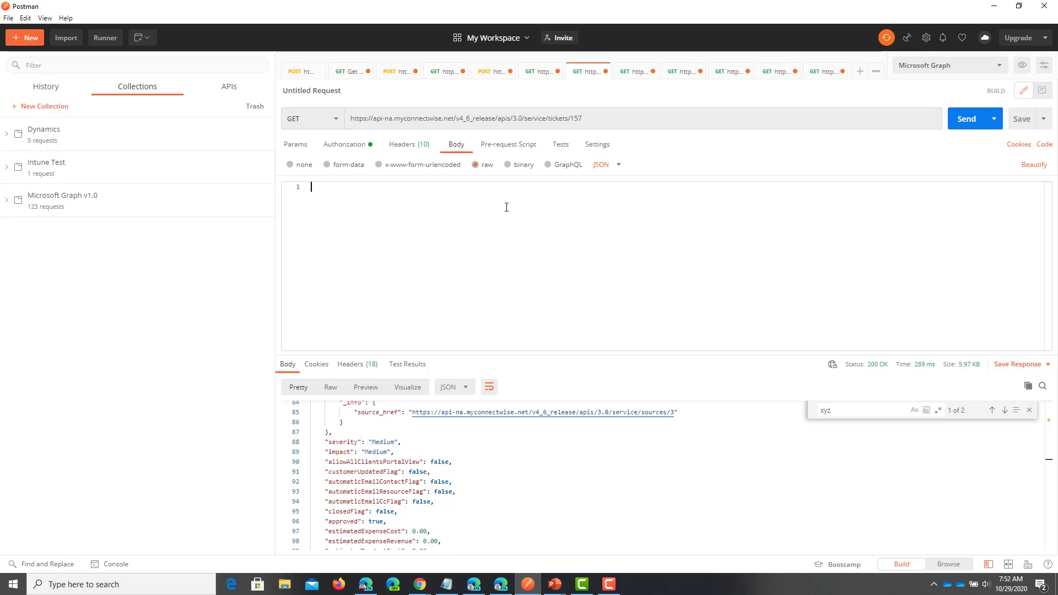
pyautogui.hotkey('ctrl', 'v')
# Scroll through the pasted ticket JSON body to review it, ending near its opening lines.
pyautogui.scroll(5, 406, 221)
pyautogui.scroll(5, 407, 221)
pyautogui.scroll(5, 406, 221)
pyautogui.scroll(5, 406, 221)
pyautogui.scroll(5, 403, 220)
pyautogui.scroll(5, 397, 220)
pyautogui.scroll(5, 389, 220)
pyautogui.scroll(5, 389, 220)
pyautogui.scroll(5, 390, 221)
pyautogui.scroll(5, 392, 223)
pyautogui.scroll(5, 394, 224)
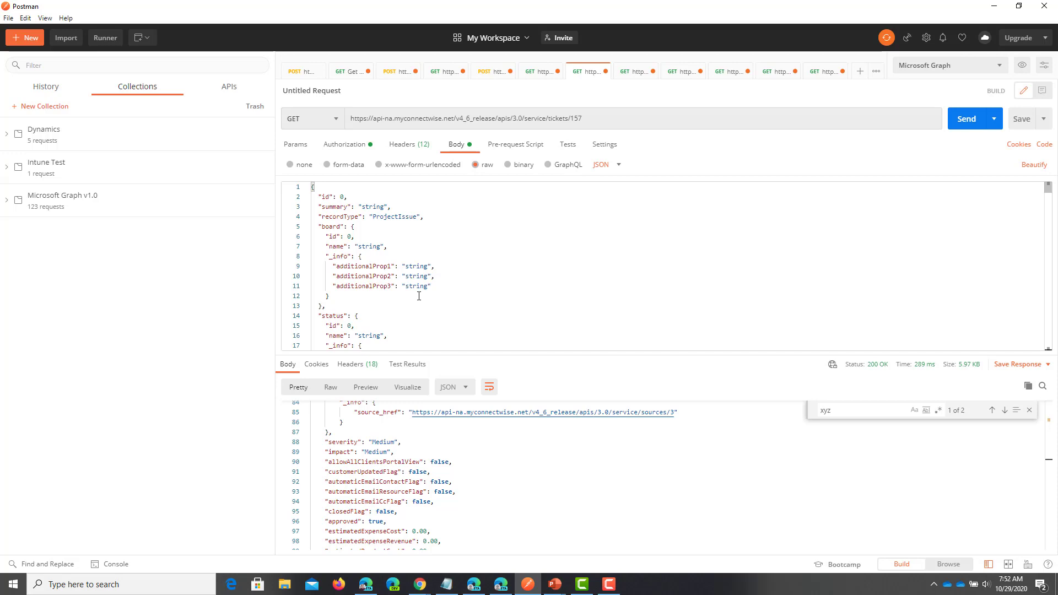
pyautogui.scroll(-1, 423, 297)
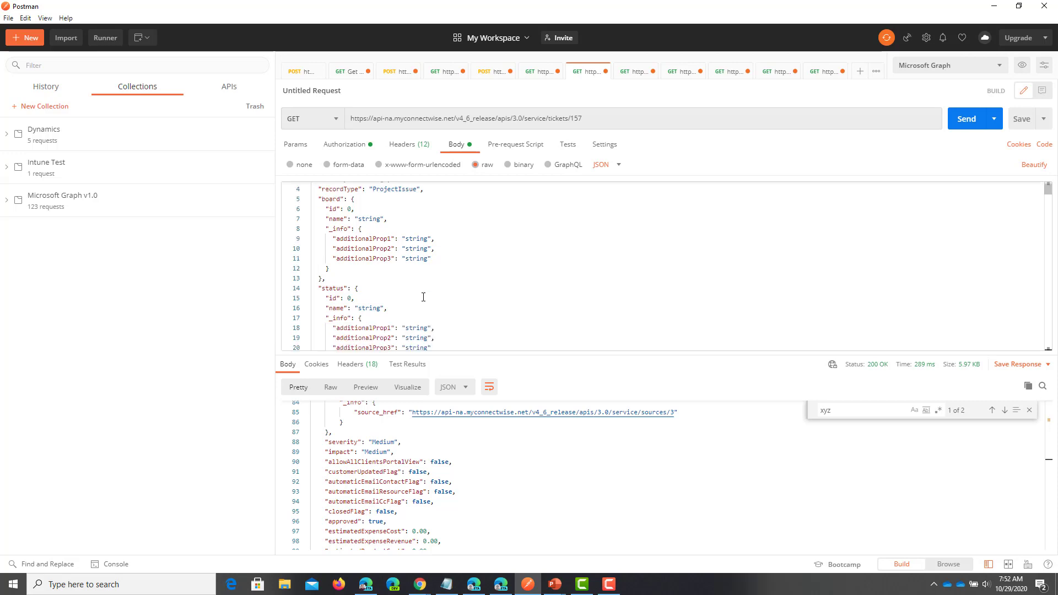
pyautogui.scroll(-2, 424, 297)
pyautogui.scroll(-1, 423, 297)
pyautogui.scroll(-2, 423, 297)
pyautogui.scroll(-1, 423, 297)
pyautogui.scroll(-2, 423, 297)
pyautogui.scroll(-1, 424, 297)
pyautogui.scroll(-2, 430, 297)
pyautogui.scroll(-4, 431, 297)
pyautogui.scroll(-4, 436, 301)
pyautogui.scroll(-4, 446, 306)
pyautogui.scroll(-3, 458, 311)
pyautogui.scroll(-2, 460, 312)
pyautogui.scroll(-3, 473, 313)
pyautogui.scroll(-2, 484, 312)
pyautogui.scroll(-2, 451, 306)
pyautogui.scroll(-2, 419, 301)
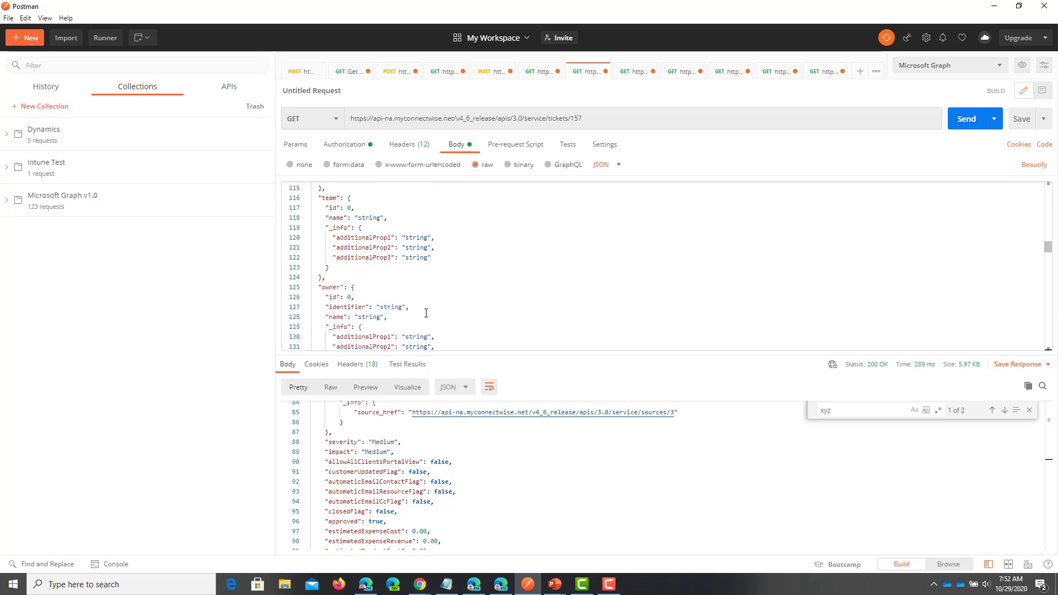
pyautogui.scroll(-3, 441, 312)
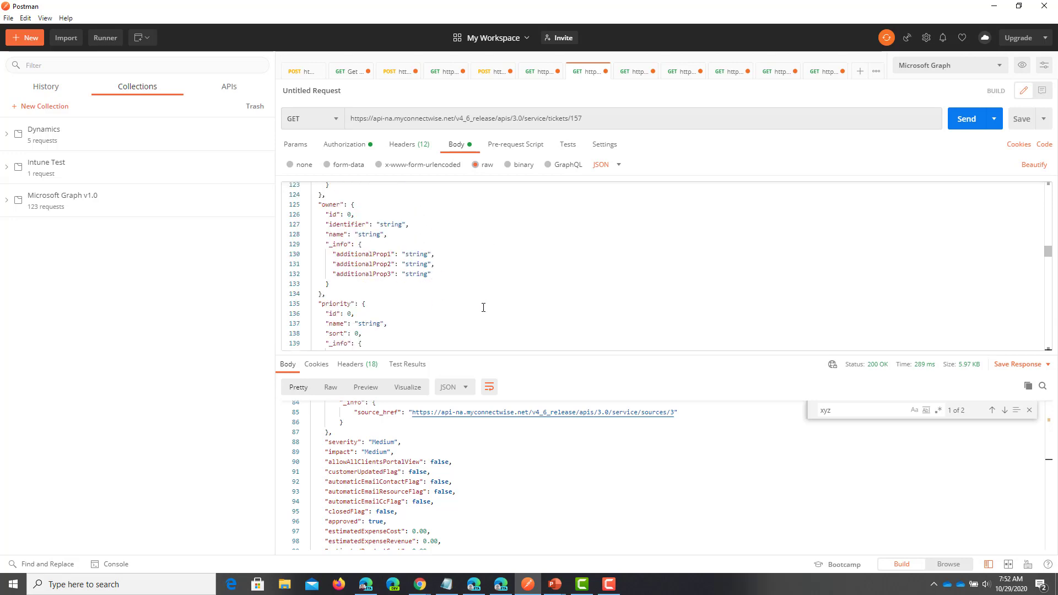
pyautogui.scroll(5, 498, 301)
pyautogui.scroll(6, 480, 298)
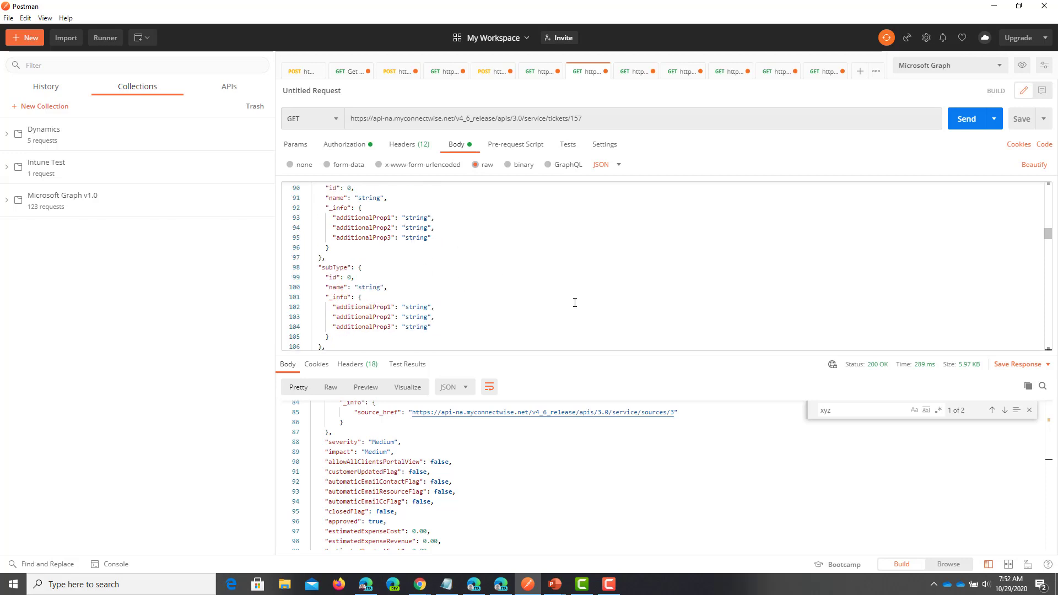
pyautogui.scroll(6, 521, 289)
pyautogui.scroll(6, 521, 289)
pyautogui.scroll(6, 521, 289)
pyautogui.scroll(6, 522, 288)
pyautogui.scroll(3, 521, 288)
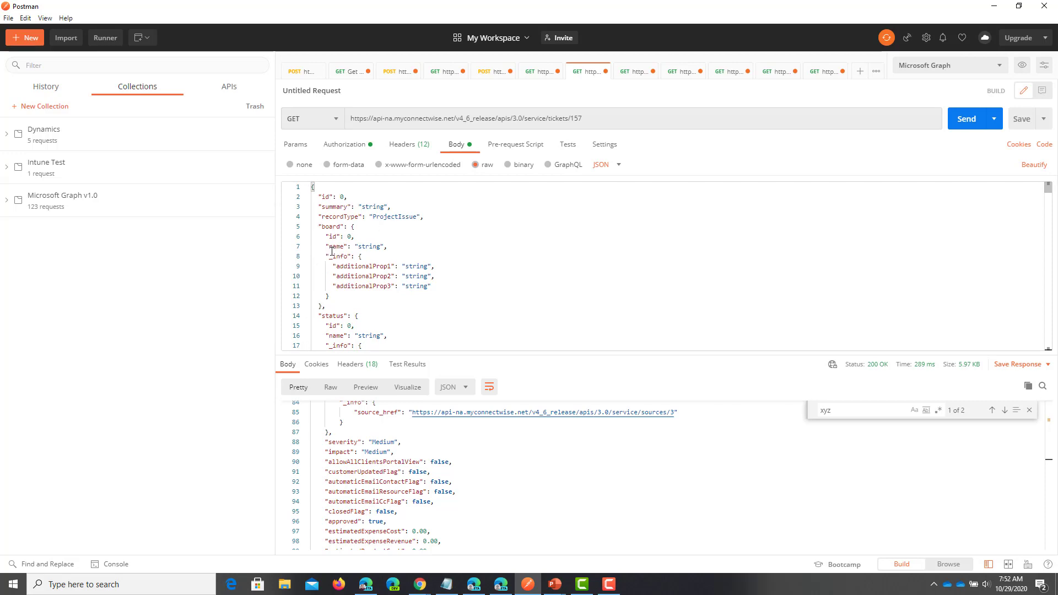
# Delete the board's _info block and set the board to id 21, name HelpDesk.
pyautogui.moveTo(314, 256); pyautogui.dragTo(411, 299)
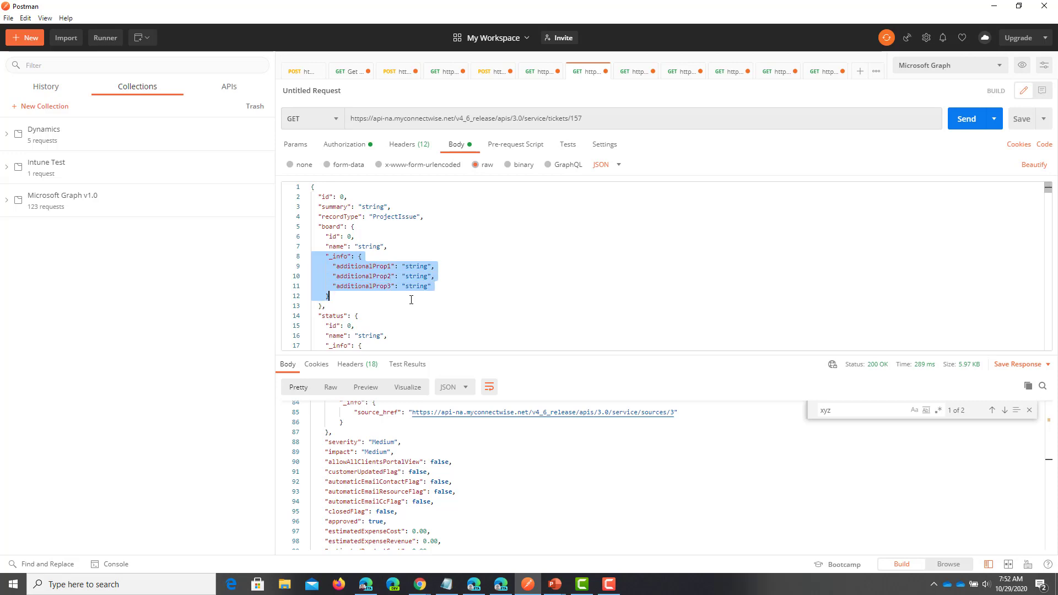
pyautogui.press('BackSpace')
pyautogui.press('BackSpace')
pyautogui.press('BackSpace')
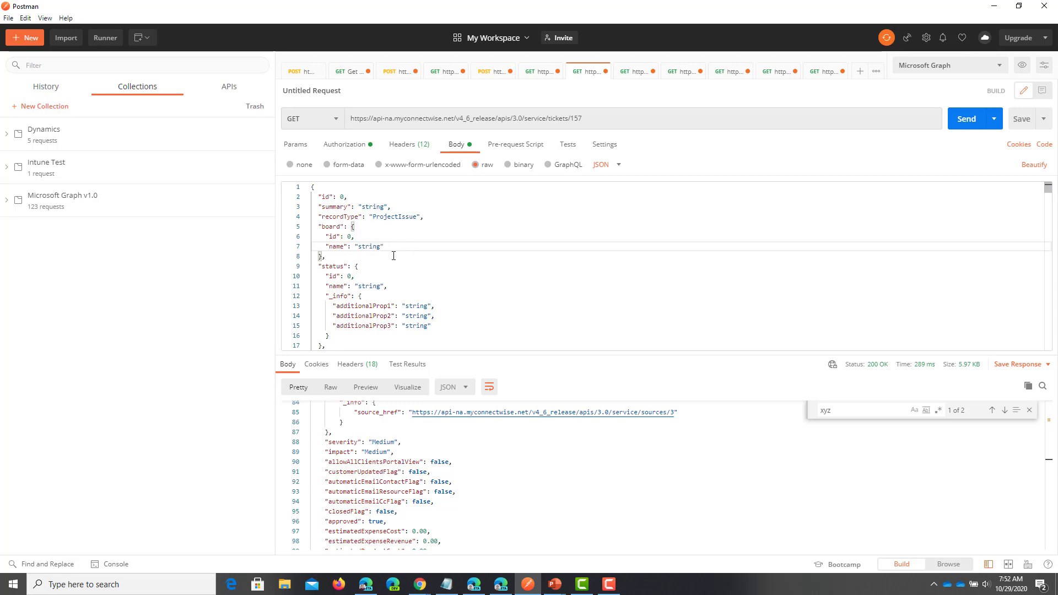
pyautogui.click(351, 237)
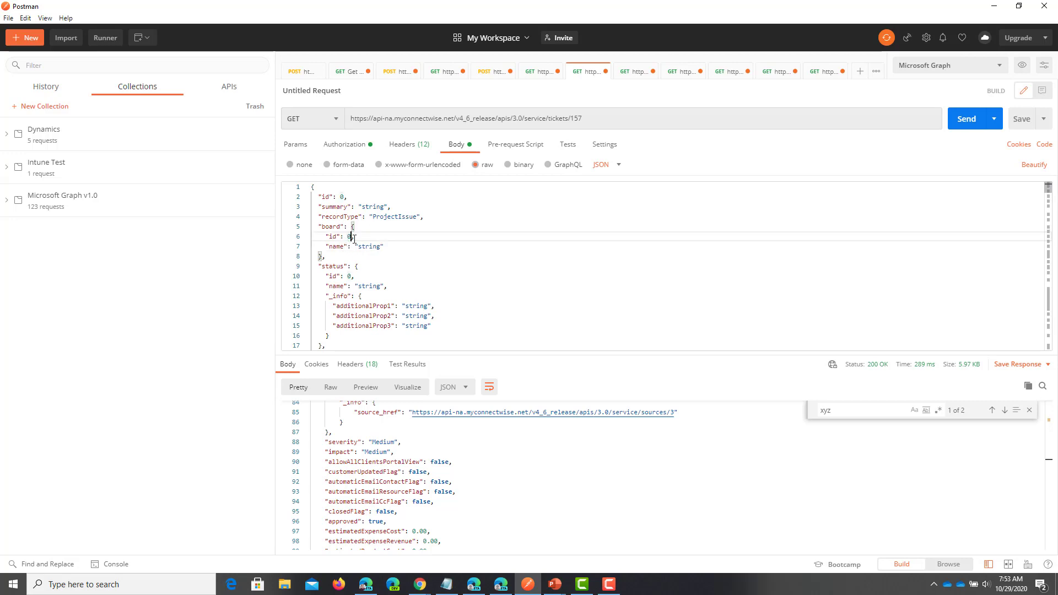
pyautogui.press('BackSpace')
pyautogui.write('21')
pyautogui.doubleClick(378, 246)
pyautogui.write('HelpDes')
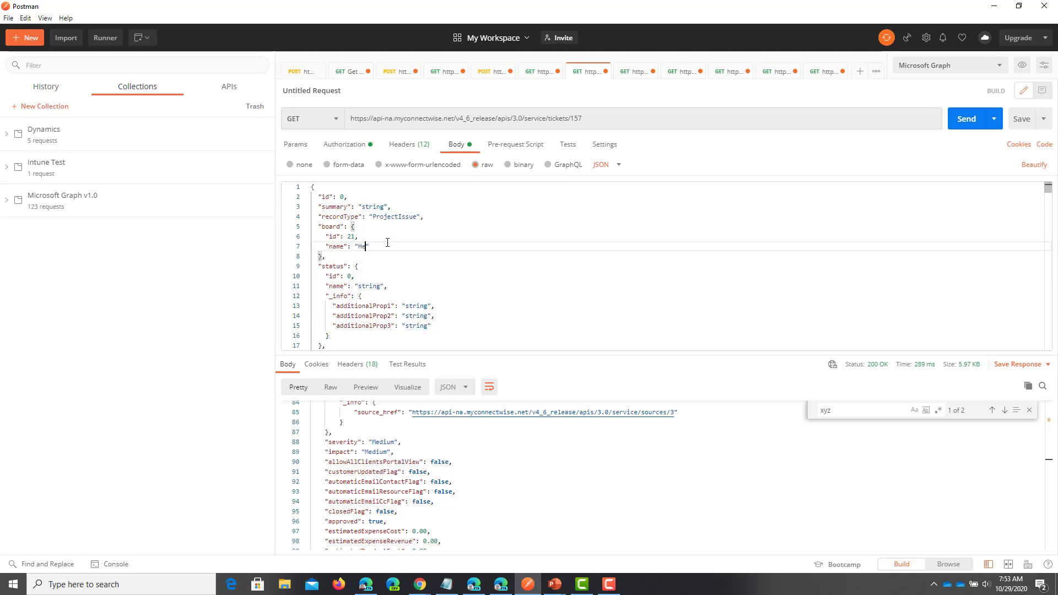
pyautogui.write('k1')
# Scroll through the ticket body, inspecting the initialDescription and initialInternalAnalysis entries.
pyautogui.scroll(-2, 409, 232)
pyautogui.scroll(-6, 409, 234)
pyautogui.scroll(-7, 409, 236)
pyautogui.scroll(-8, 409, 238)
pyautogui.scroll(-8, 410, 238)
pyautogui.scroll(-8, 412, 239)
pyautogui.scroll(-8, 412, 241)
pyautogui.scroll(-8, 413, 243)
pyautogui.scroll(-5, 414, 245)
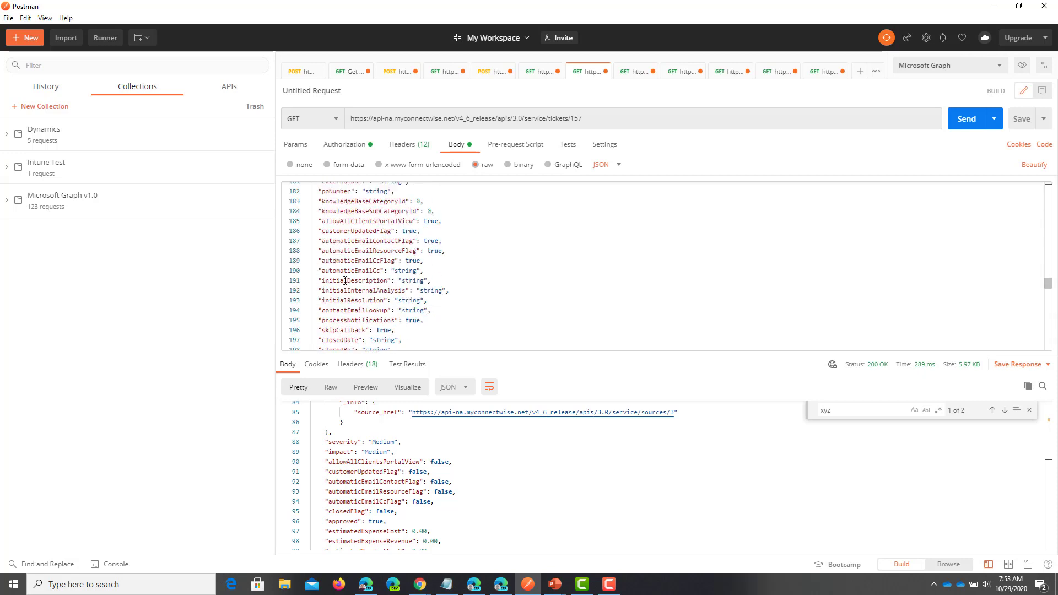
pyautogui.moveTo(345, 280); pyautogui.dragTo(405, 280)
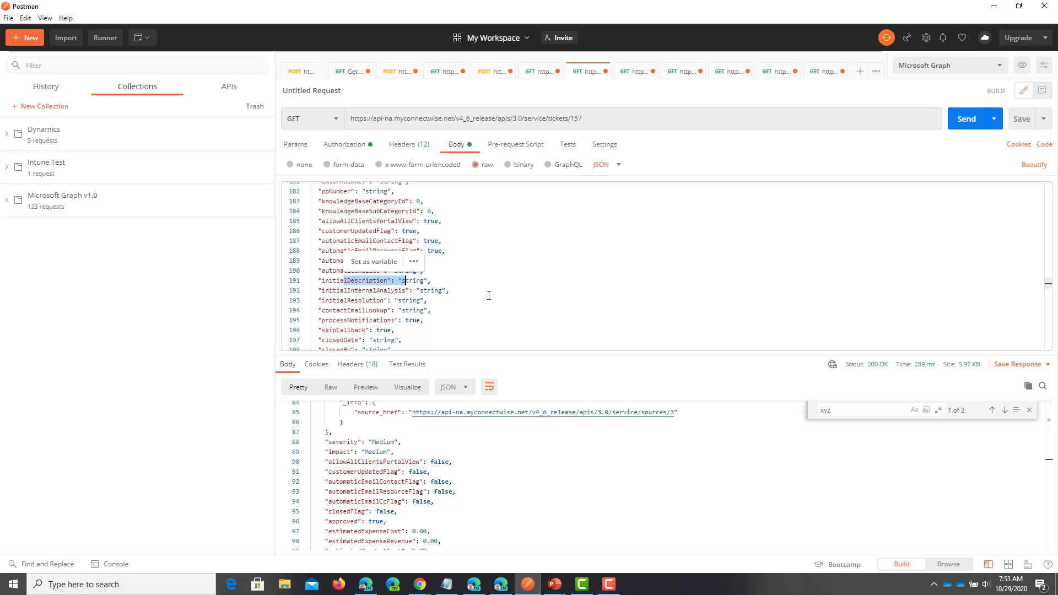
pyautogui.scroll(3, 488, 296)
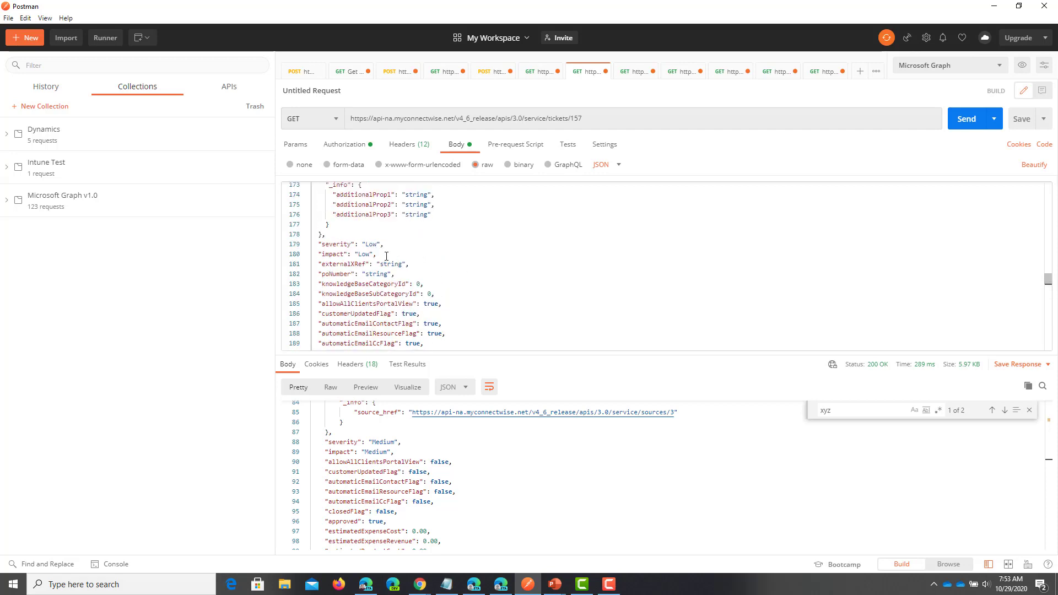
pyautogui.scroll(-4, 397, 261)
pyautogui.click(457, 263)
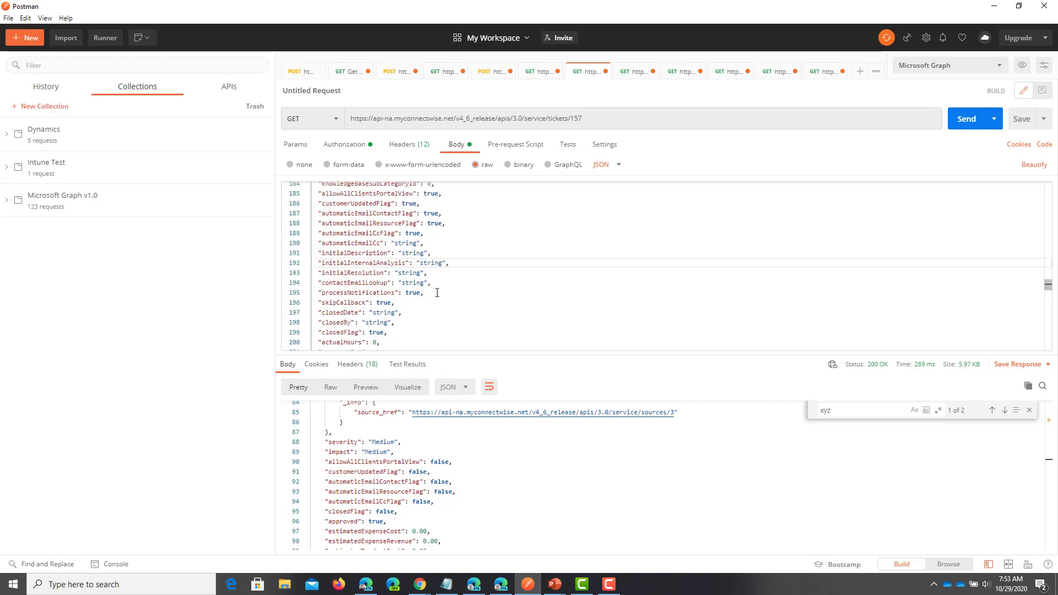
pyautogui.scroll(-2, 437, 292)
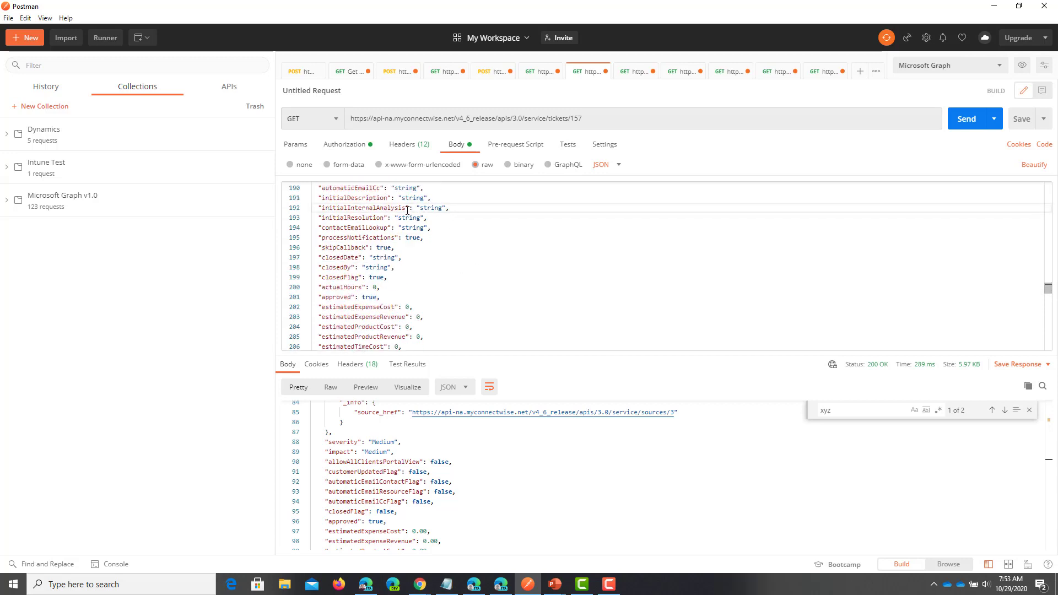
pyautogui.scroll(2, 411, 242)
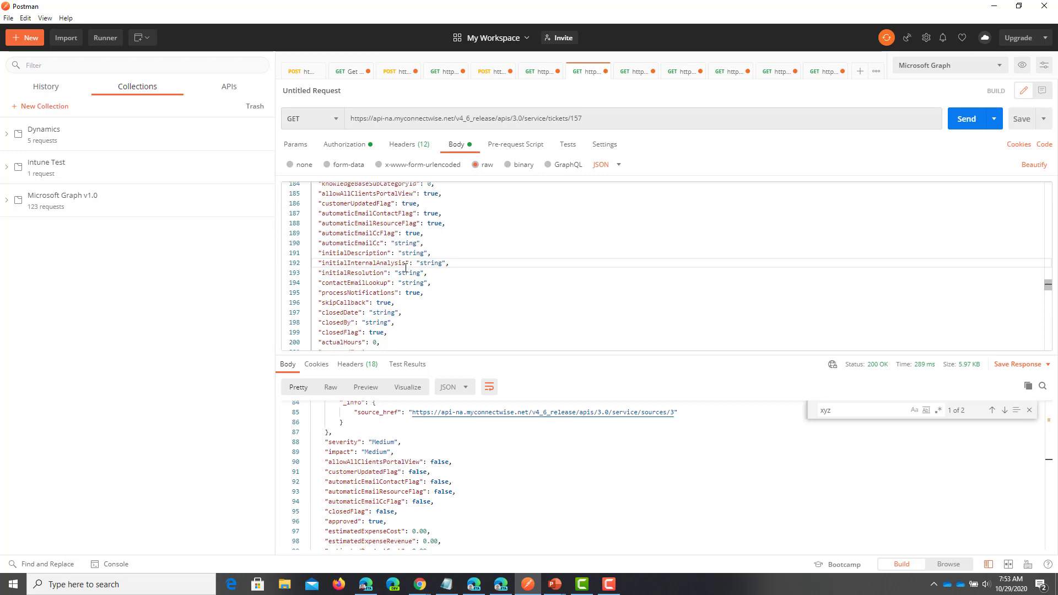
pyautogui.scroll(10, 443, 270)
pyautogui.scroll(10, 443, 270)
pyautogui.scroll(10, 443, 270)
pyautogui.scroll(10, 443, 270)
pyautogui.scroll(2, 443, 270)
pyautogui.scroll(10, 443, 270)
pyautogui.scroll(10, 443, 269)
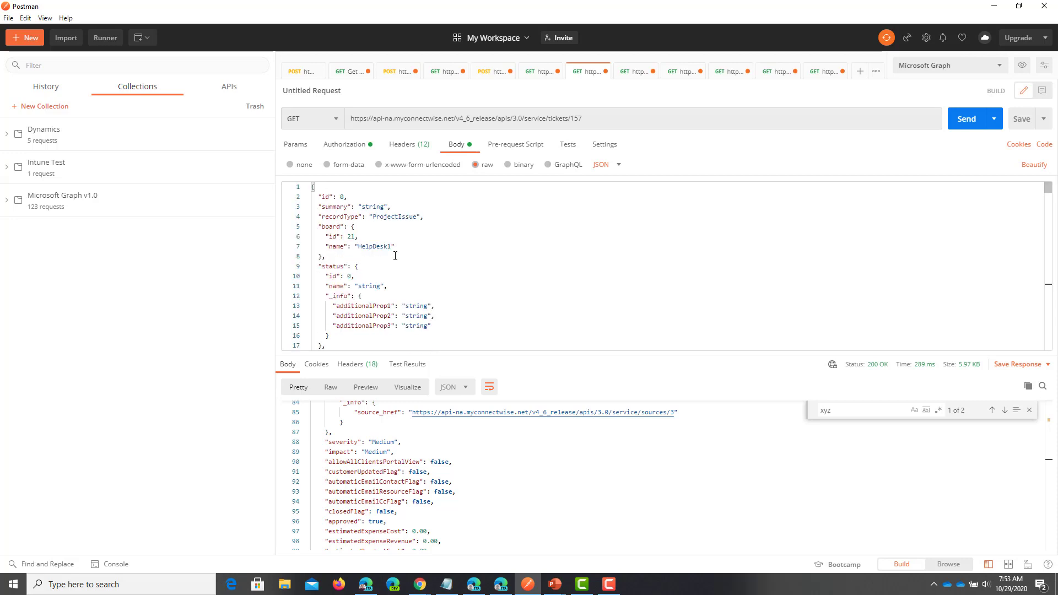
pyautogui.scroll(-2, 366, 273)
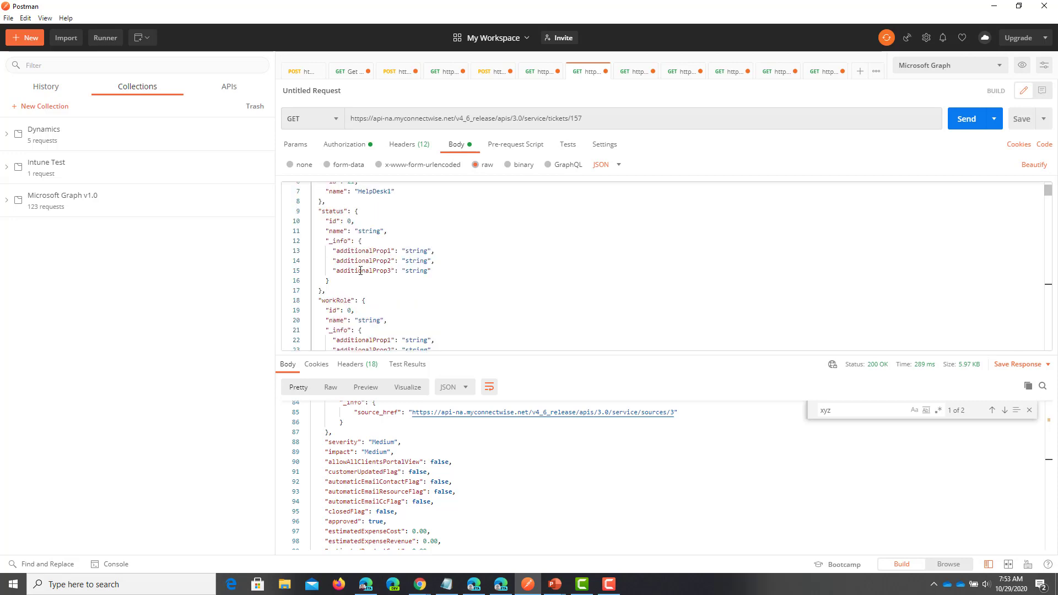
# Set the status to id 440, name New, and delete the status _info block.
pyautogui.doubleClick(349, 221)
pyautogui.press('BackSpace')
pyautogui.write('440')
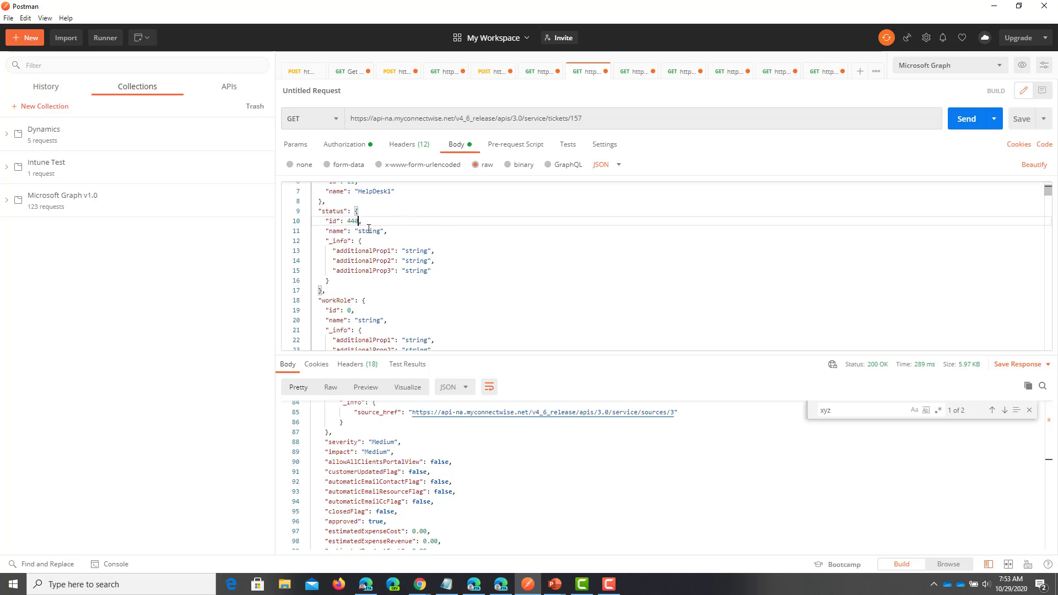
pyautogui.moveTo(382, 230); pyautogui.dragTo(354, 223)
pyautogui.doubleClick(363, 229)
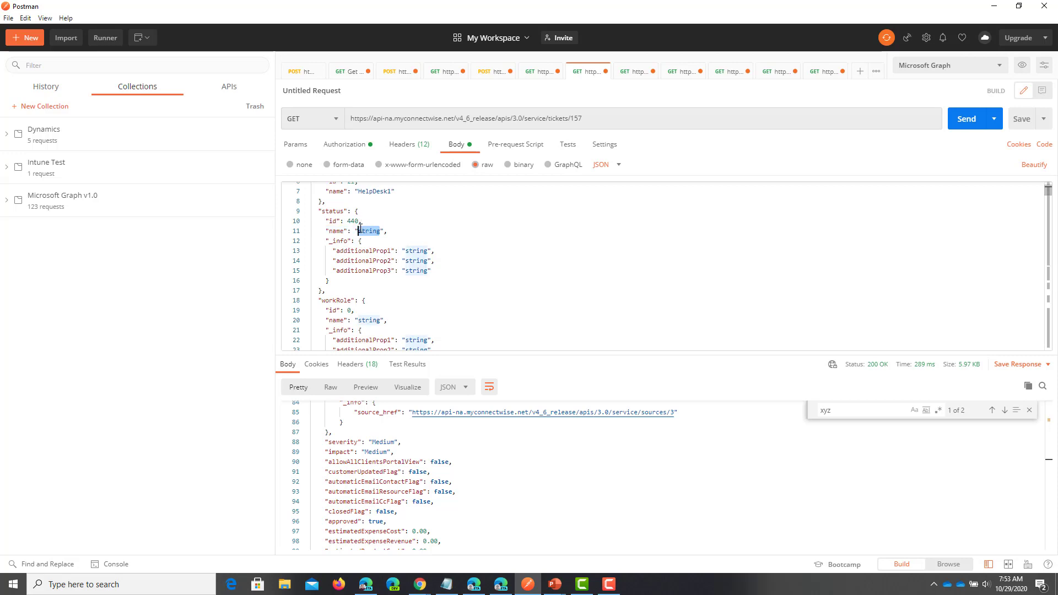
pyautogui.write('New')
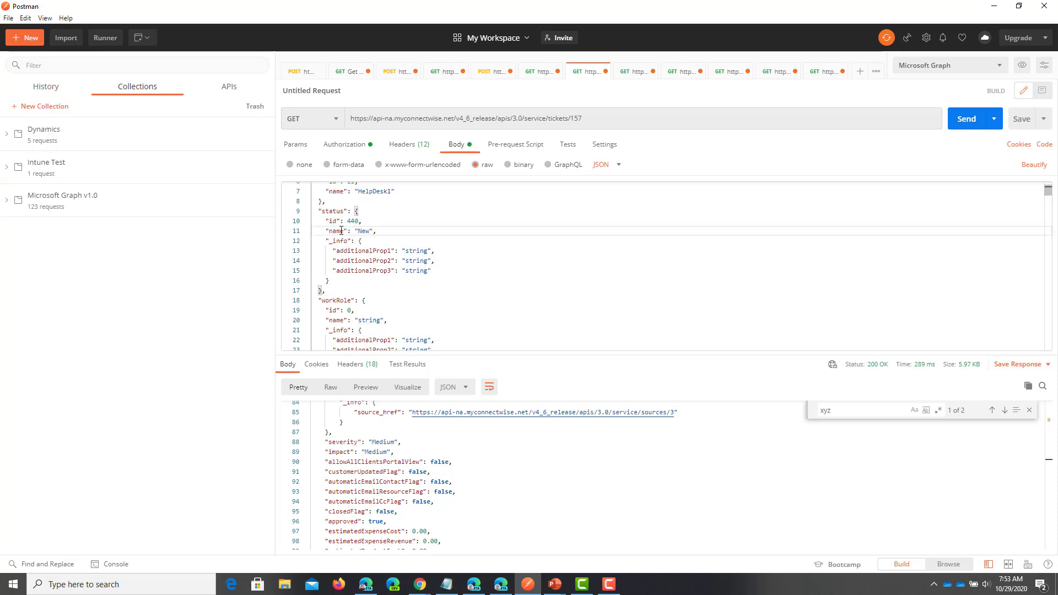
pyautogui.moveTo(316, 241); pyautogui.dragTo(400, 284)
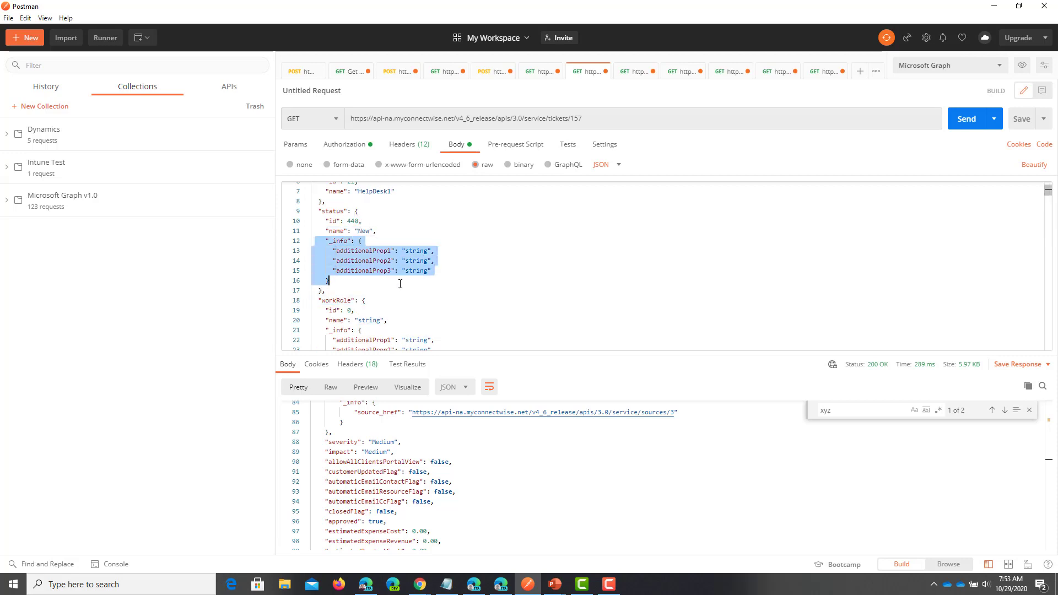
pyautogui.press('Delete')
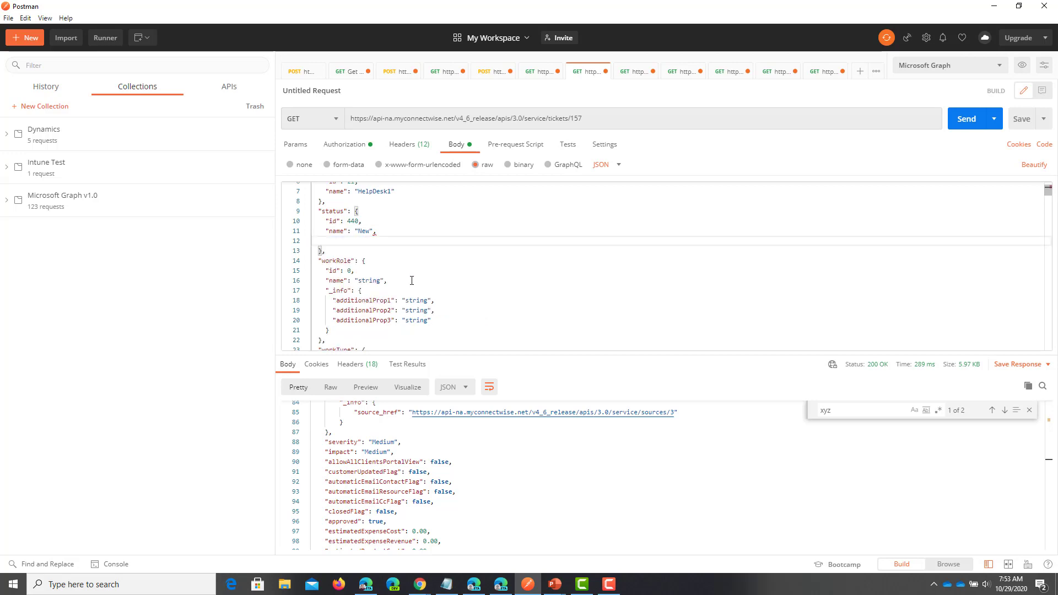
pyautogui.press('BackSpace')
pyautogui.press('BackSpace')
pyautogui.click(412, 281)
# Validate the ticket JSON in JSONLint, removing the trailing comma on line 25.
pyautogui.scroll(2, 446, 236)
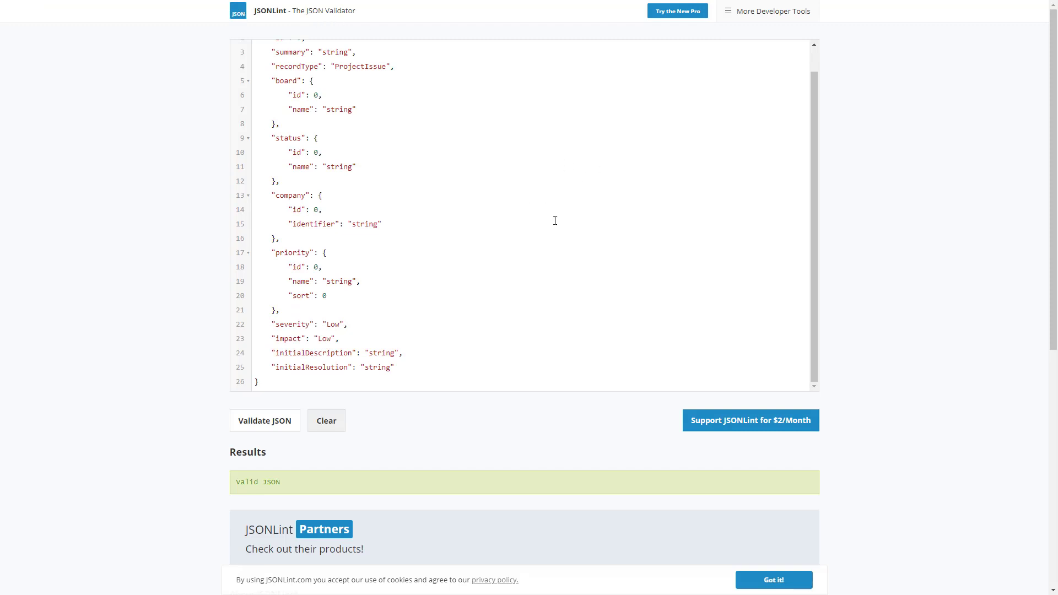
pyautogui.scroll(2, 369, 242)
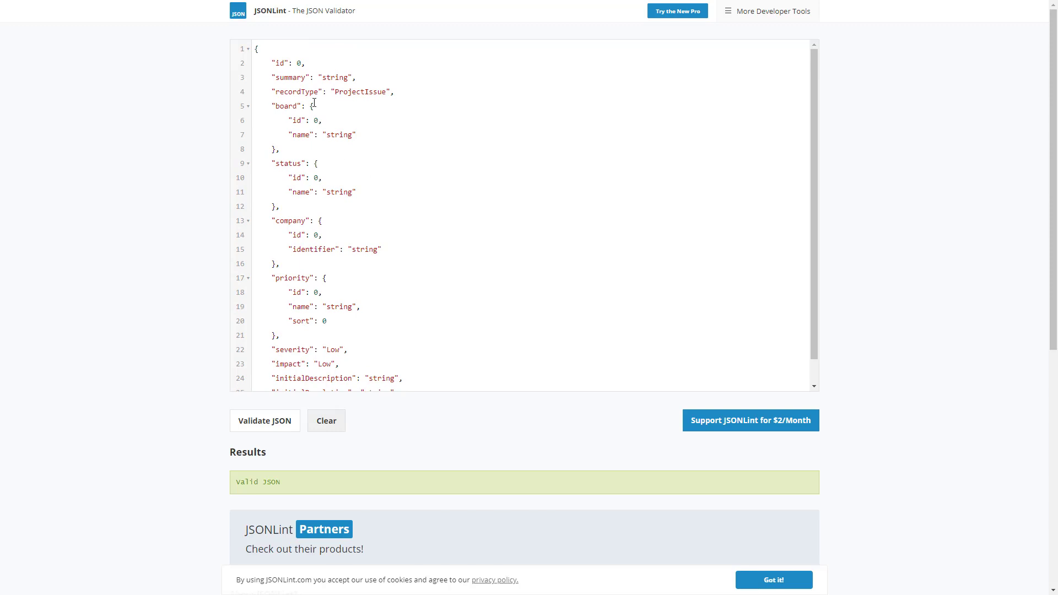
pyautogui.scroll(-2, 329, 115)
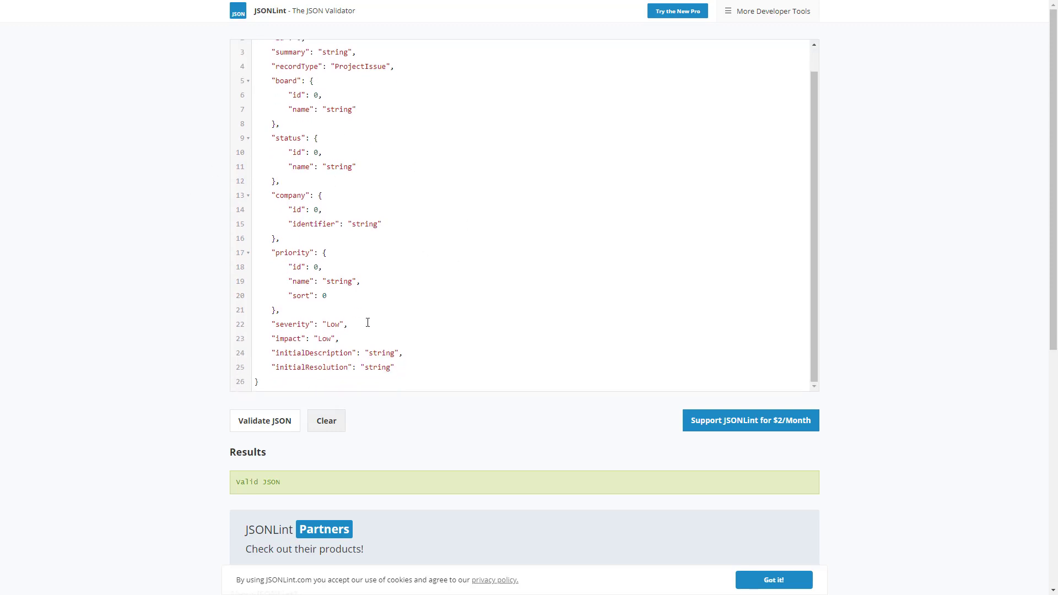
pyautogui.scroll(2, 414, 314)
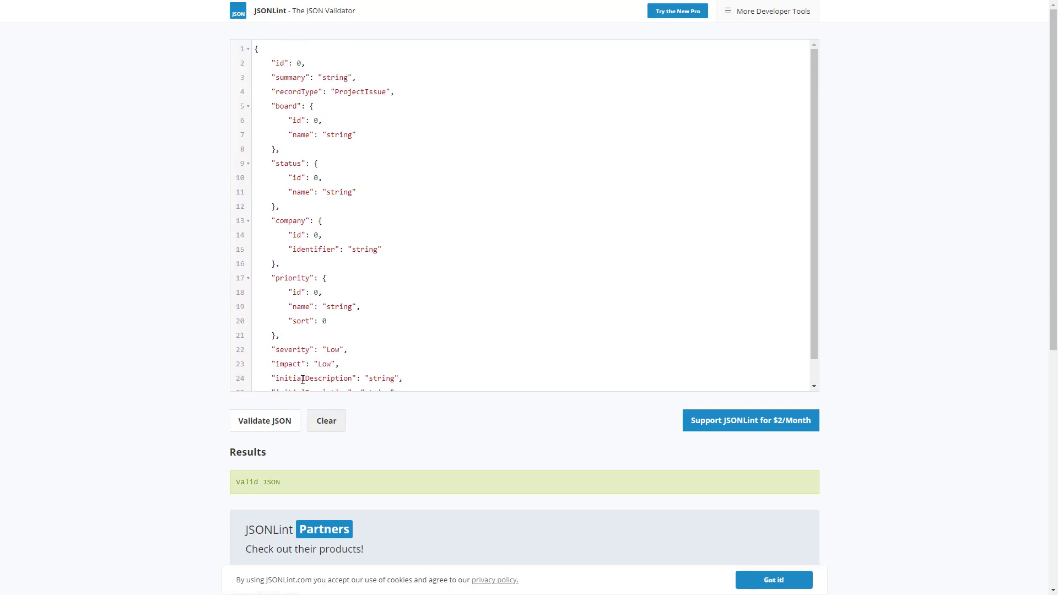
pyautogui.scroll(-2, 296, 382)
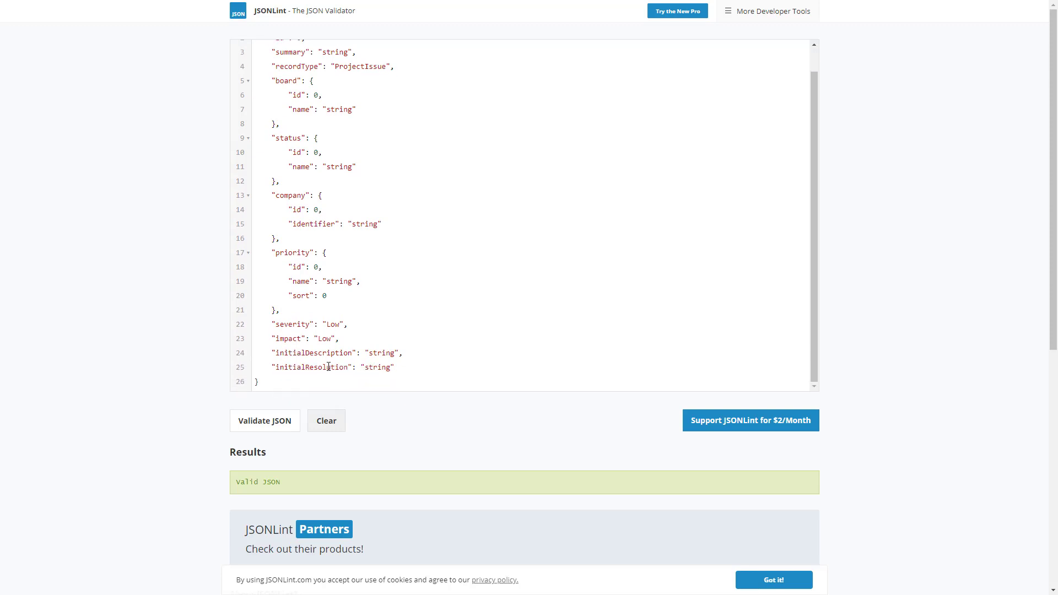
pyautogui.click(290, 424)
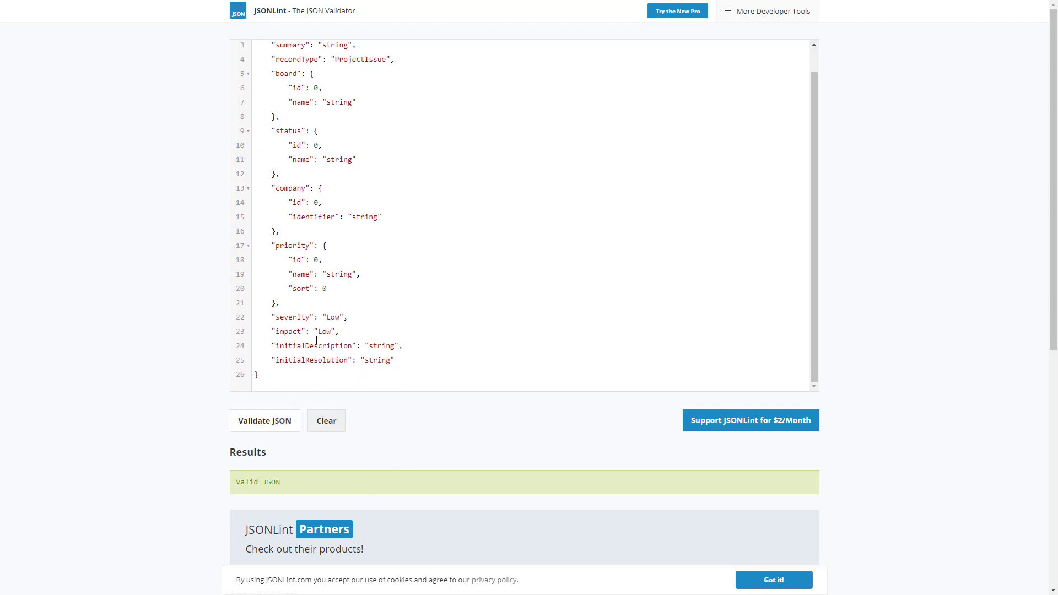
pyautogui.click(422, 361)
pyautogui.write(',')
pyautogui.click(244, 421)
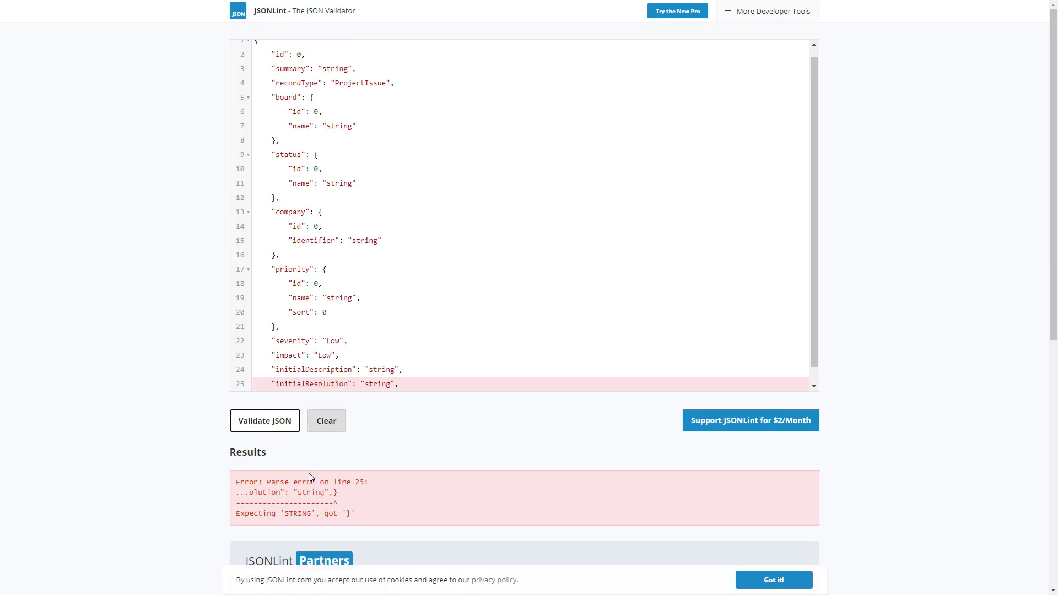
pyautogui.click(453, 379)
pyautogui.press('BackSpace')
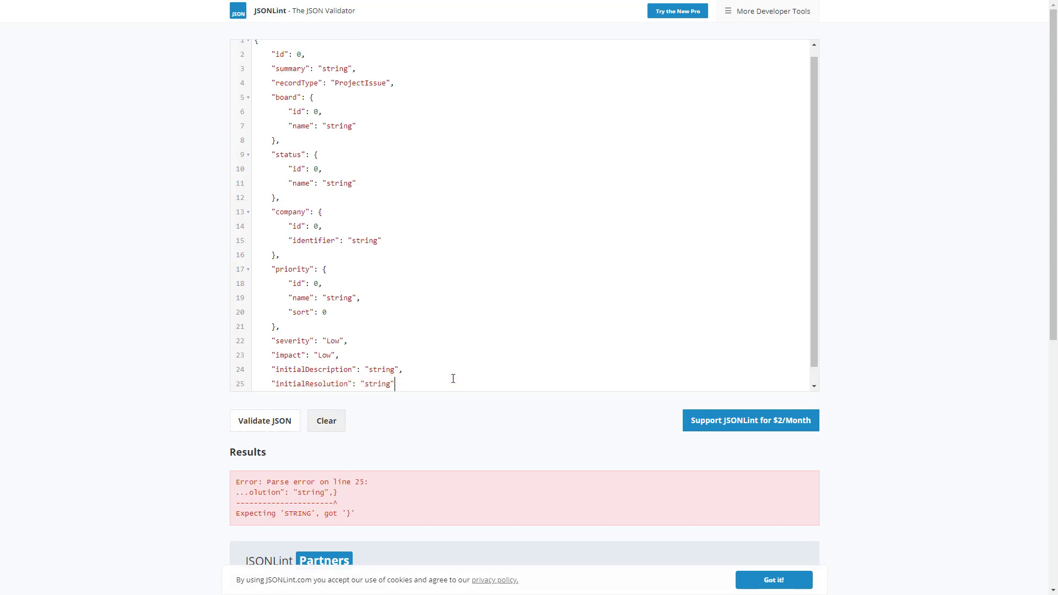
pyautogui.click(254, 416)
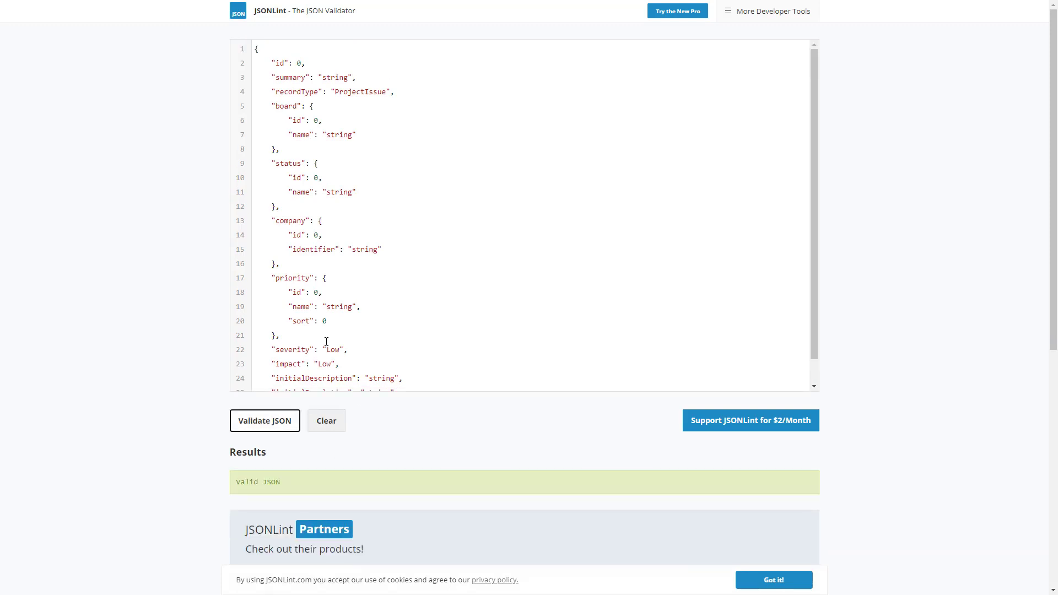
# Copy the entire validated ticket JSON over to Power Automate.
pyautogui.scroll(-1, 433, 353)
pyautogui.scroll(1, 434, 353)
pyautogui.scroll(-3, 423, 323)
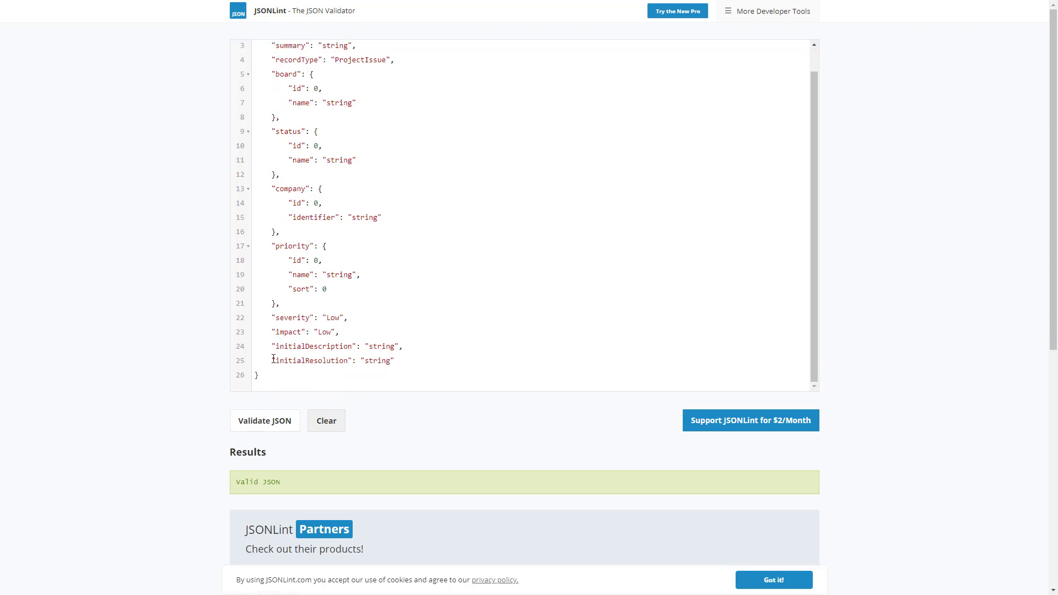
pyautogui.moveTo(273, 375); pyautogui.dragTo(249, 65)
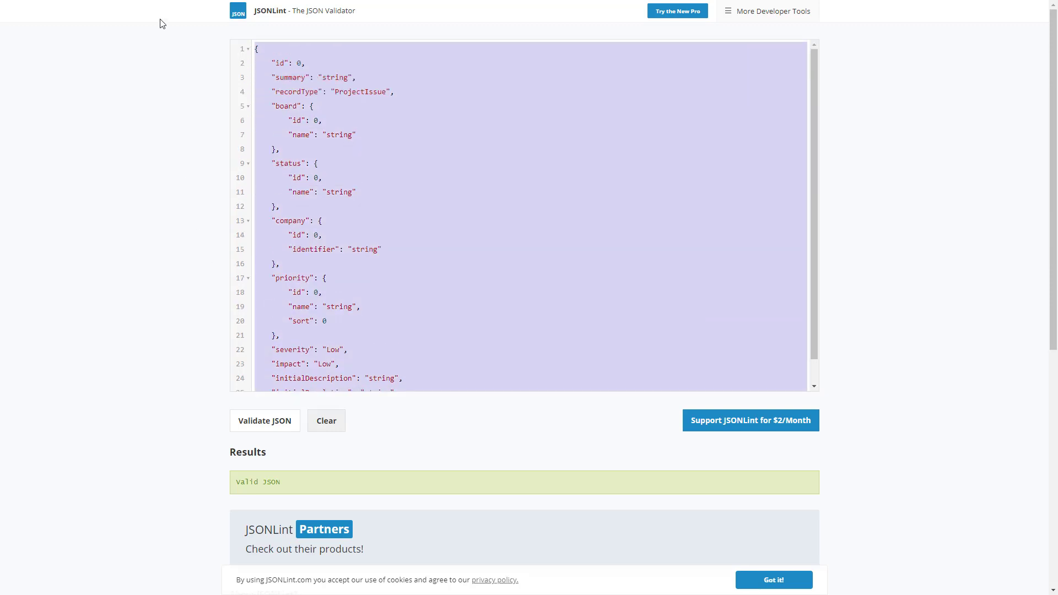
pyautogui.hotkey('alt', 'Tab')
pyautogui.hotkey('alt', 'Tab')
# Paste the ticket JSON as the sample request body and import it.
pyautogui.click(856, 307)
pyautogui.hotkey('ctrl', 'v')
pyautogui.scroll(5, 856, 307)
pyautogui.scroll(5, 856, 307)
pyautogui.scroll(1, 855, 307)
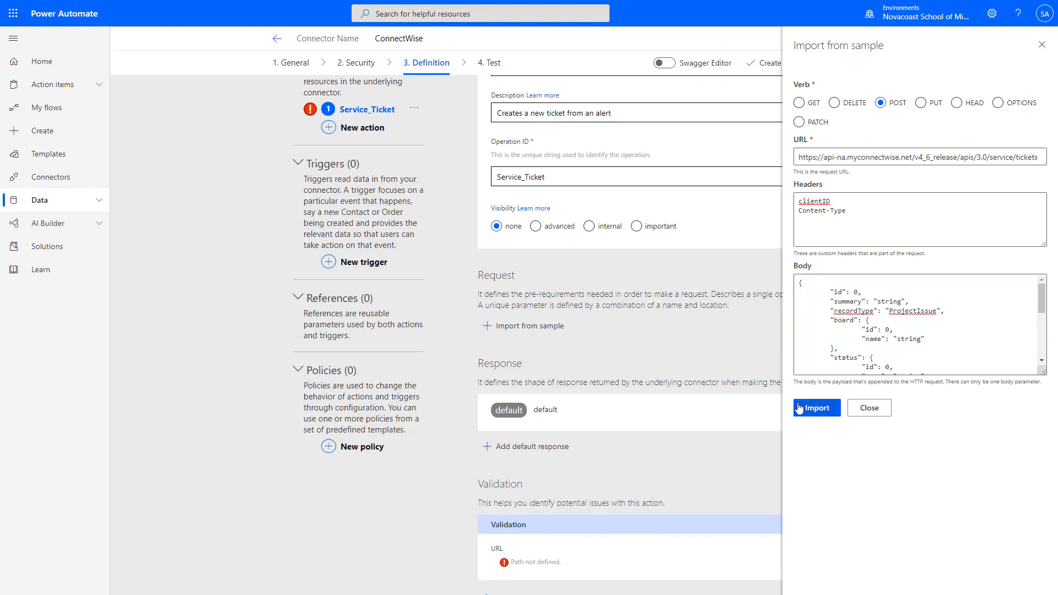
pyautogui.click(799, 409)
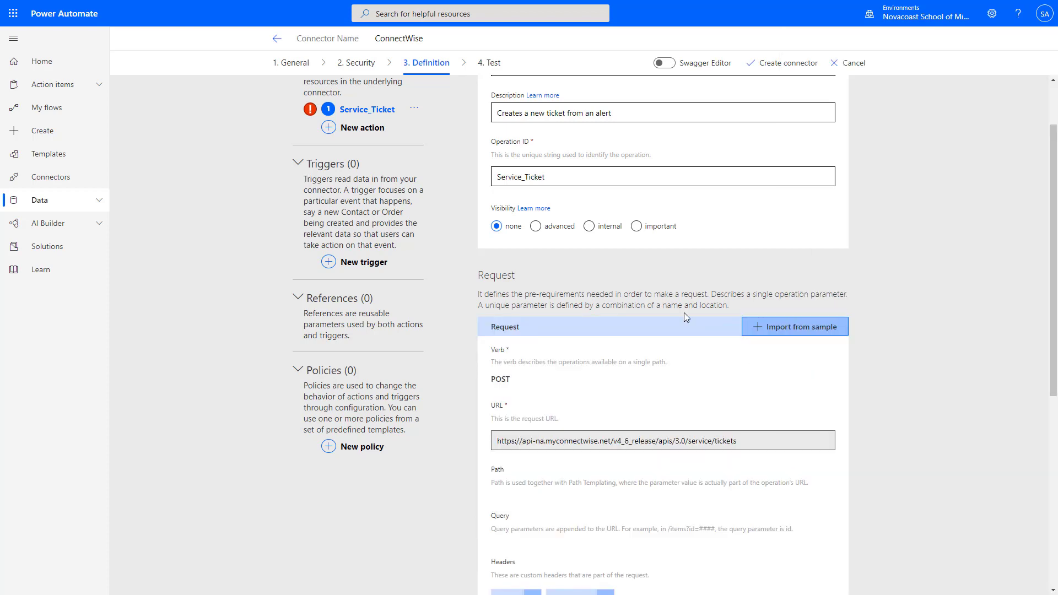
# Give the clientID header a pasted default value and make it required.
pyautogui.scroll(-4, 686, 317)
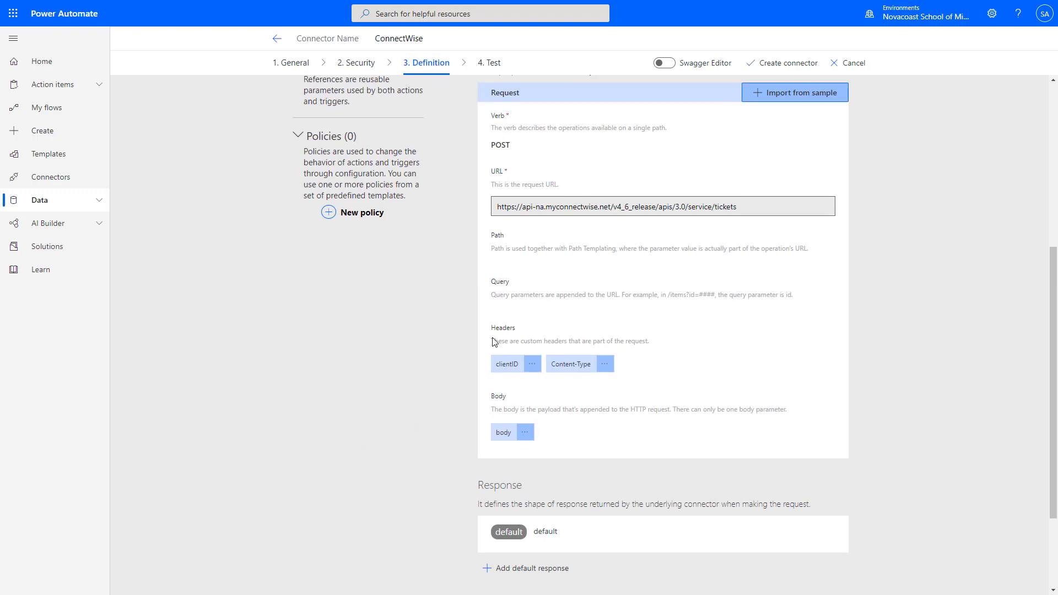
pyautogui.click(533, 364)
pyautogui.click(537, 382)
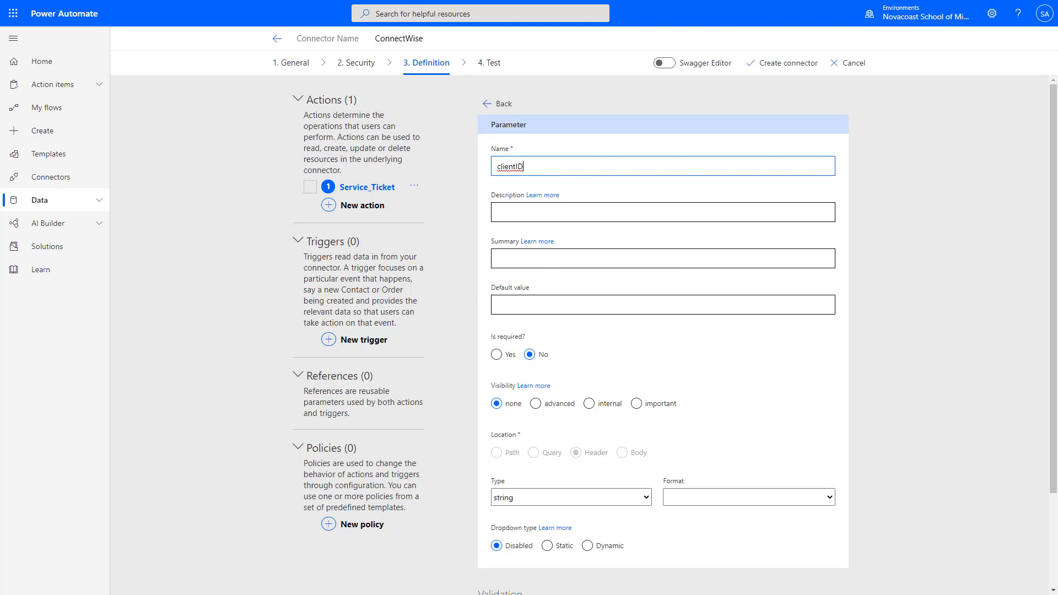
pyautogui.click(422, 282)
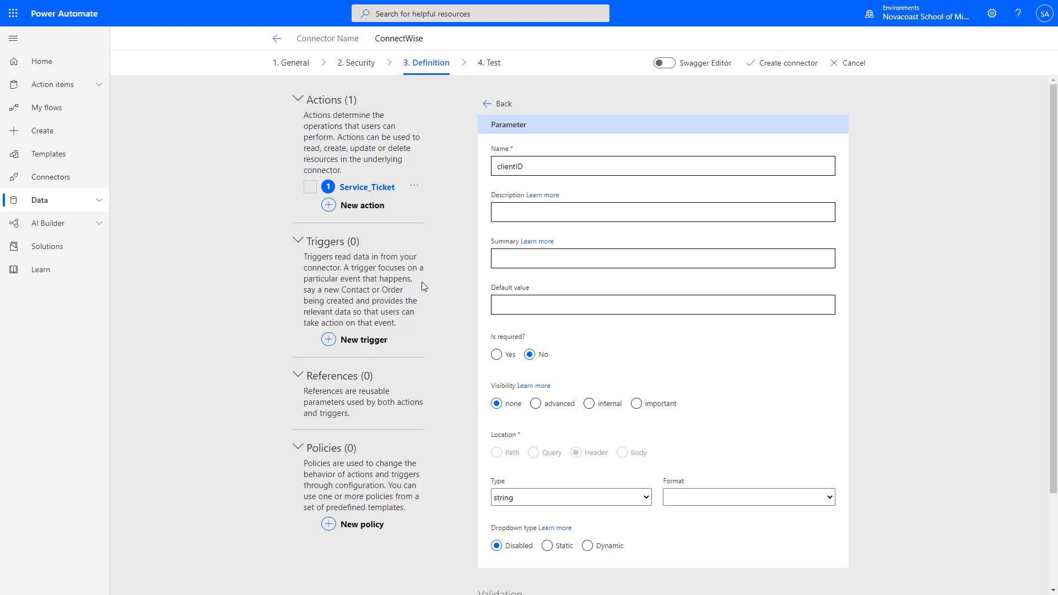
pyautogui.click(562, 312)
pyautogui.hotkey('ctrl', 'v')
pyautogui.click(498, 356)
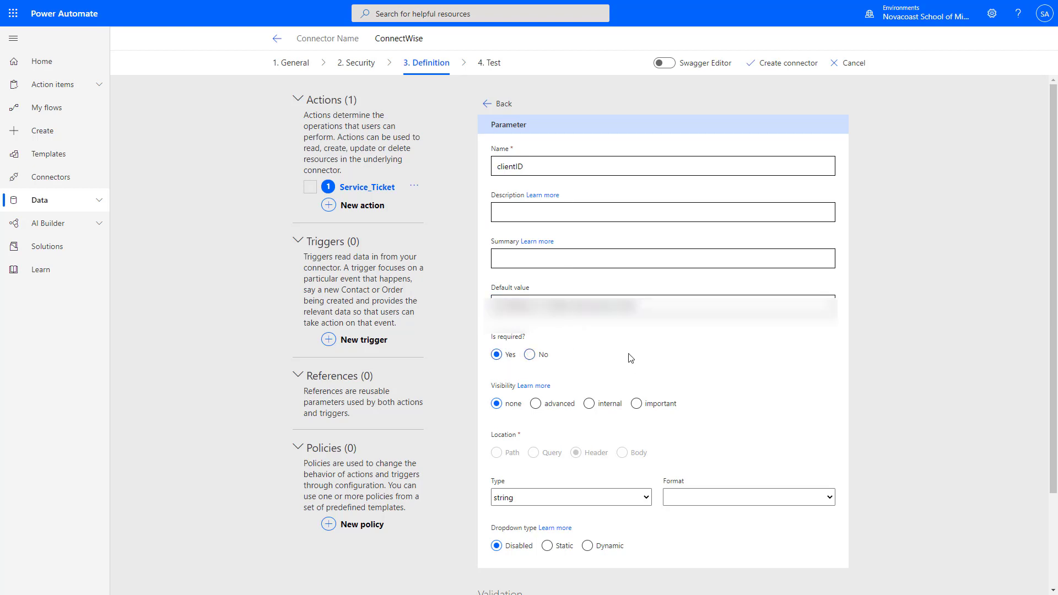
pyautogui.scroll(-2, 628, 352)
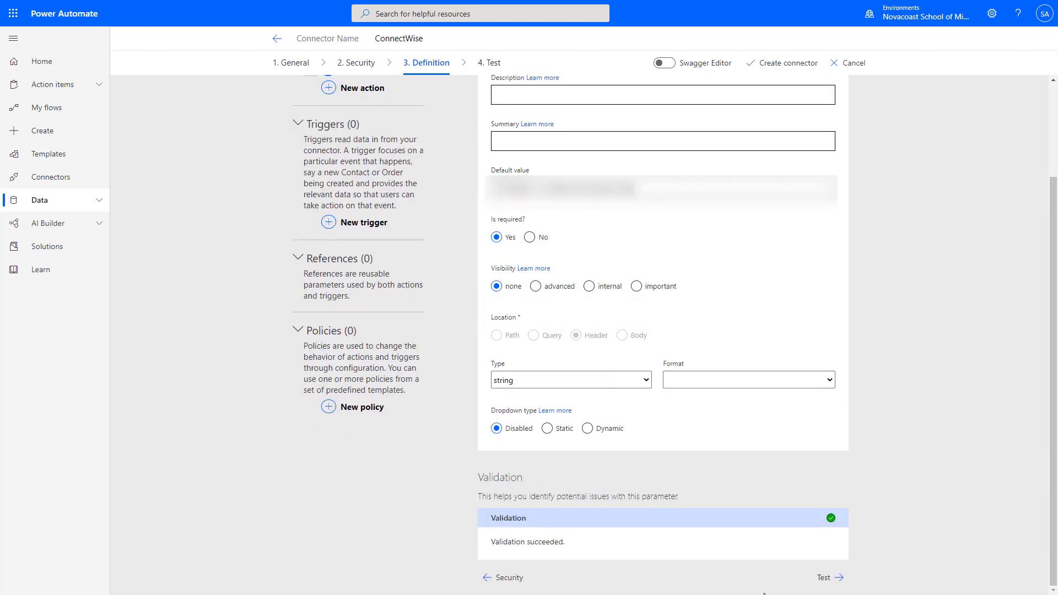
pyautogui.click(829, 578)
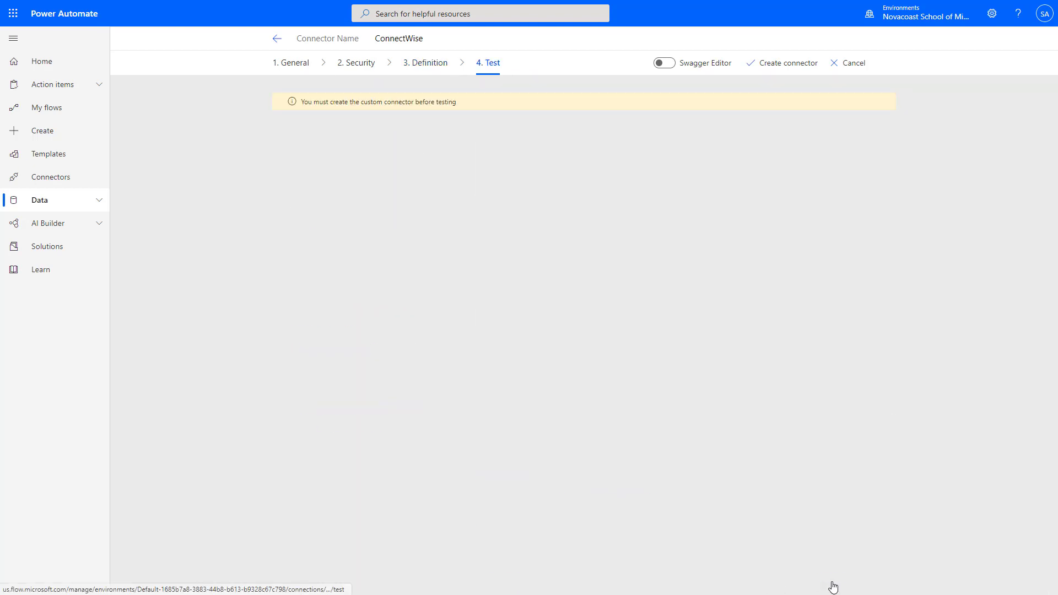
pyautogui.click(435, 65)
pyautogui.scroll(-4, 633, 309)
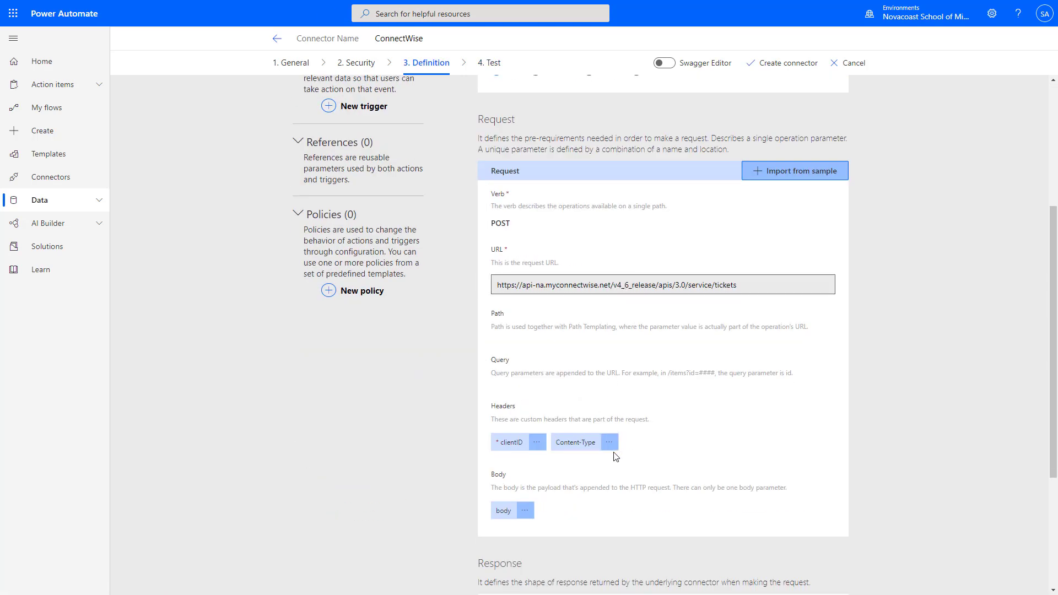
# Set the Content-Type header's default value to application/json, copied from Postman.
pyautogui.click(609, 442)
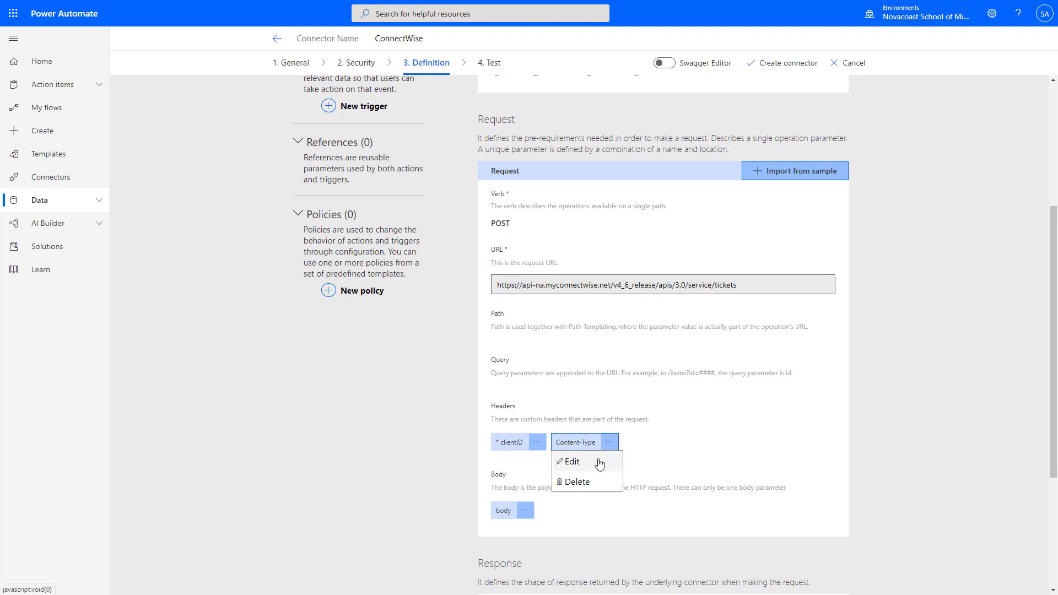
pyautogui.click(584, 461)
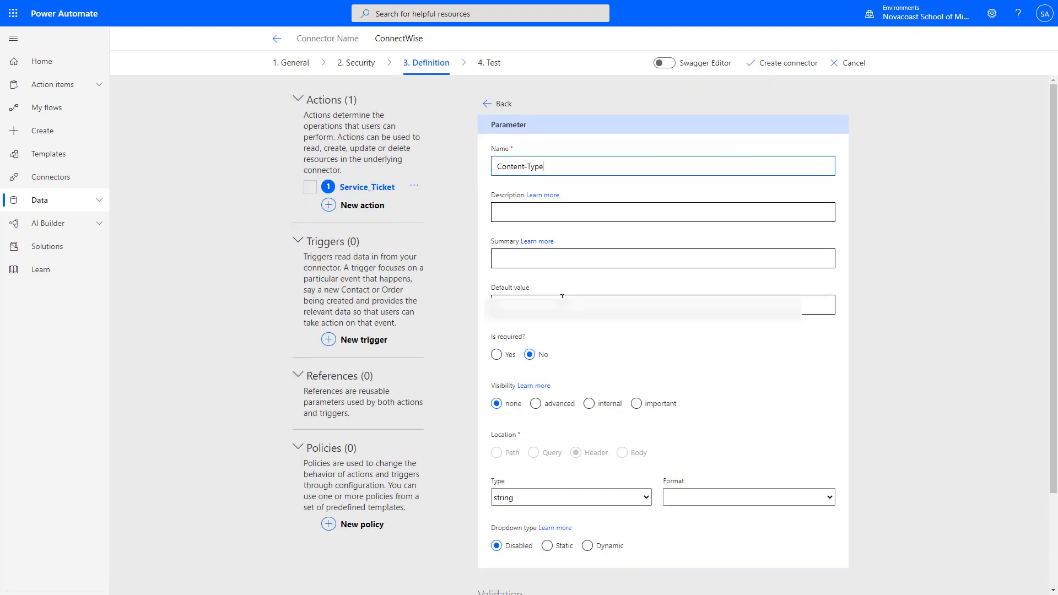
pyautogui.hotkey('alt', 'Tab')
pyautogui.hotkey('alt', 'Tab')
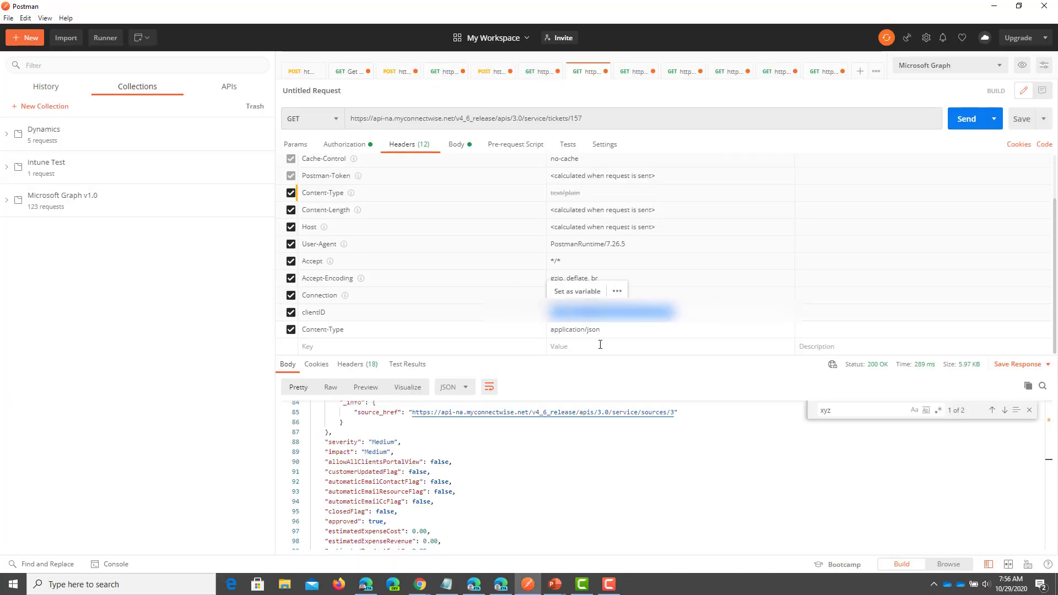
pyautogui.moveTo(550, 330); pyautogui.dragTo(616, 328)
pyautogui.hotkey('ctrl', 'c')
pyautogui.hotkey('alt', 'Tab')
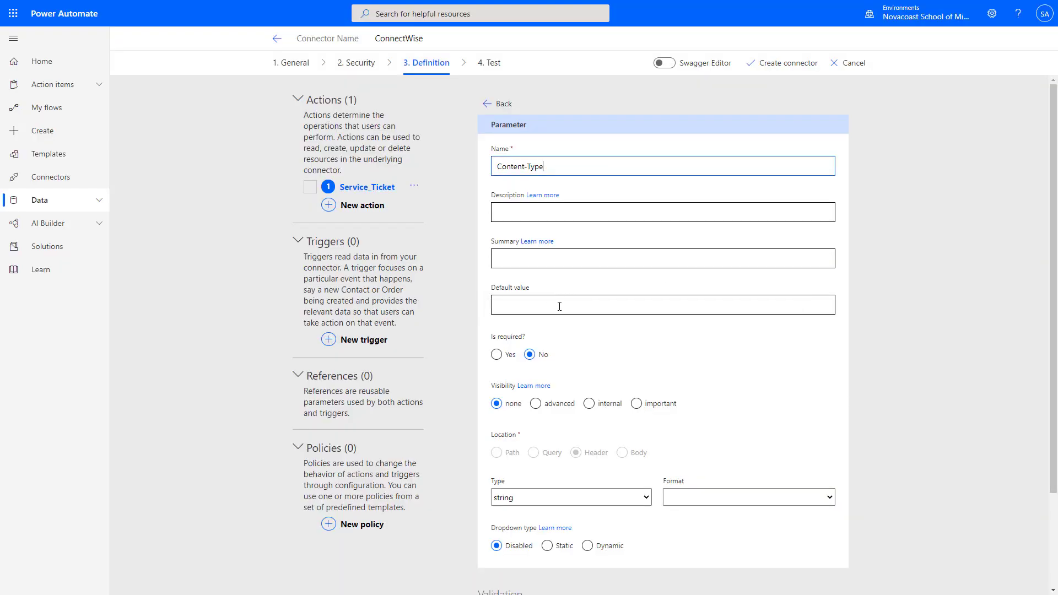
pyautogui.click(546, 305)
pyautogui.hotkey('ctrl', 'v')
pyautogui.scroll(-2, 597, 322)
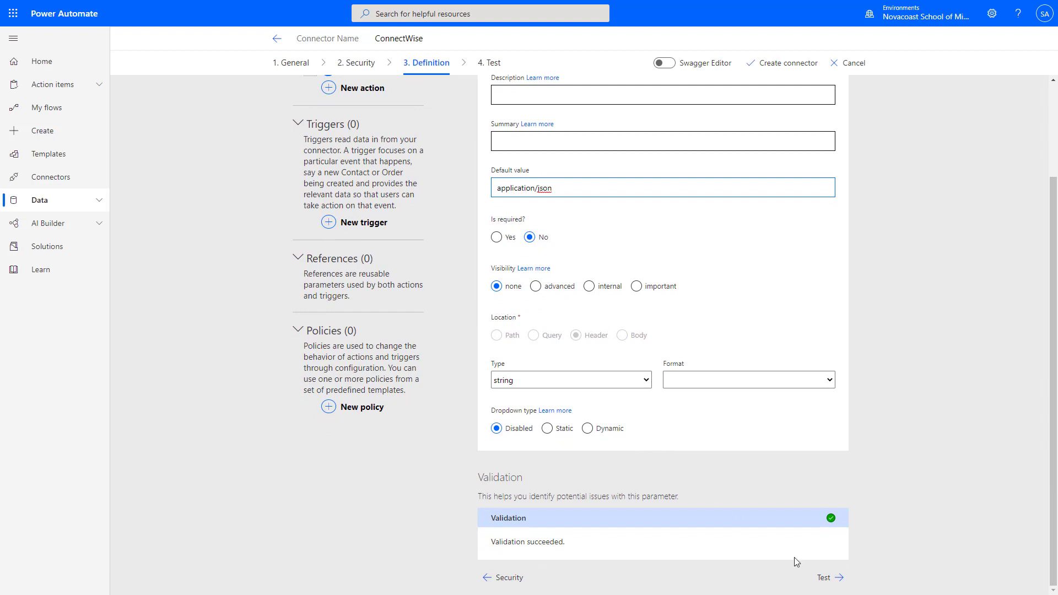
pyautogui.scroll(2, 516, 298)
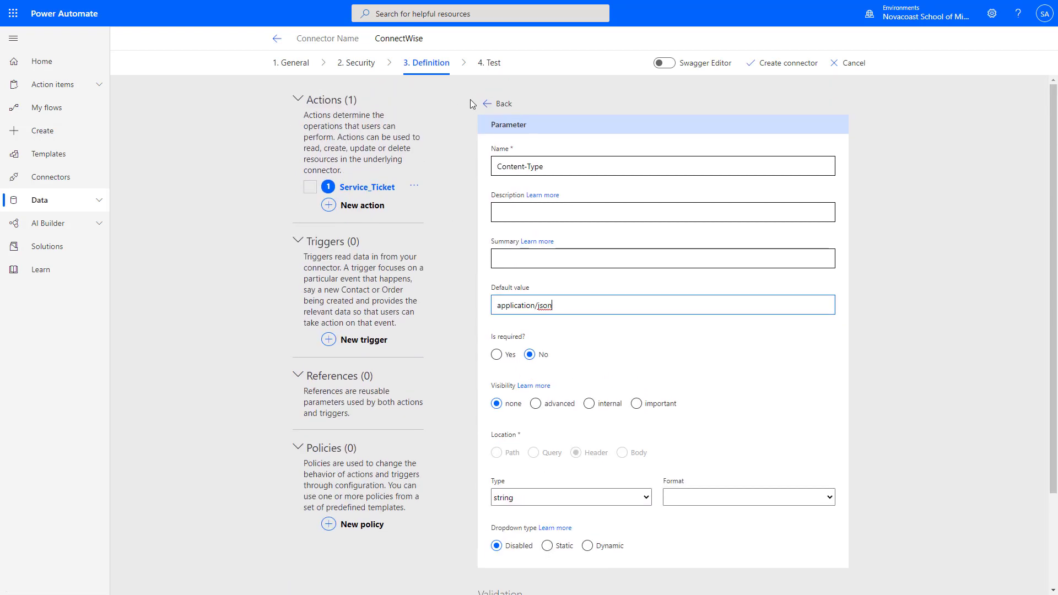
pyautogui.click(488, 103)
pyautogui.scroll(-4, 704, 218)
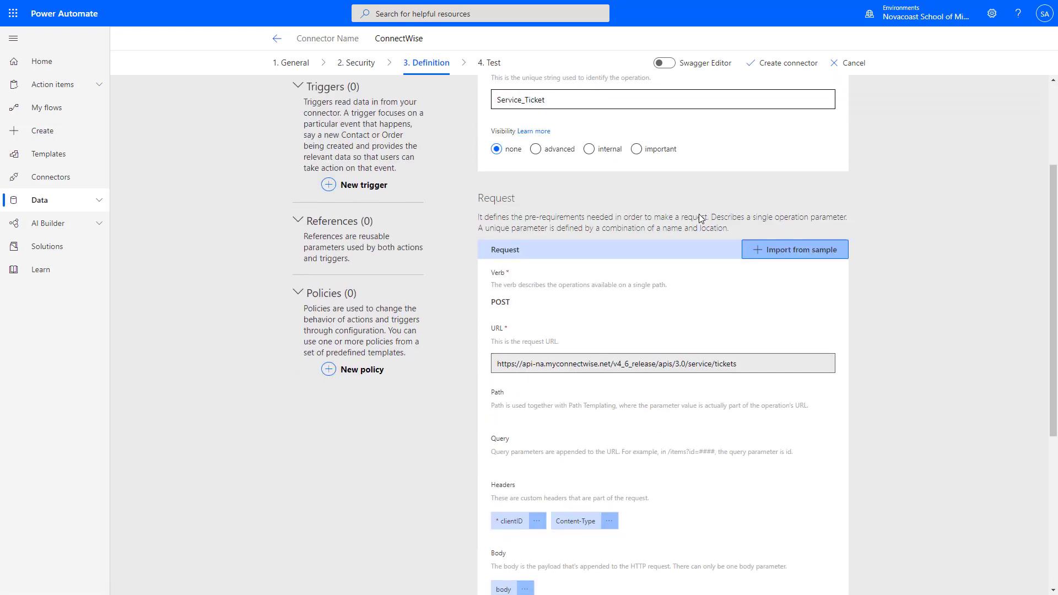
# Retitle the body's first id token to Board ID.
pyautogui.click(531, 522)
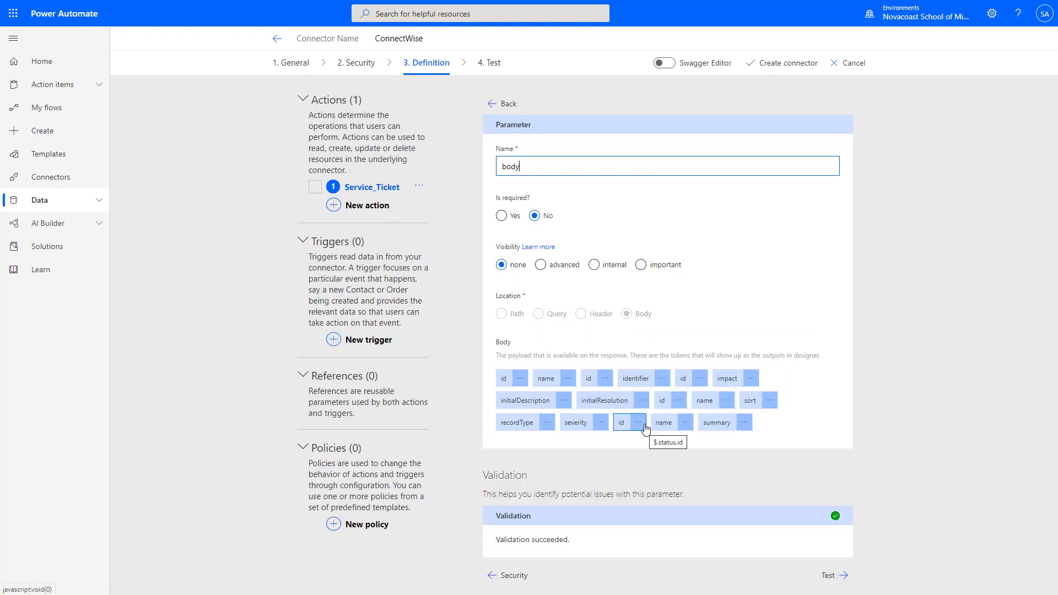
pyautogui.click(556, 355)
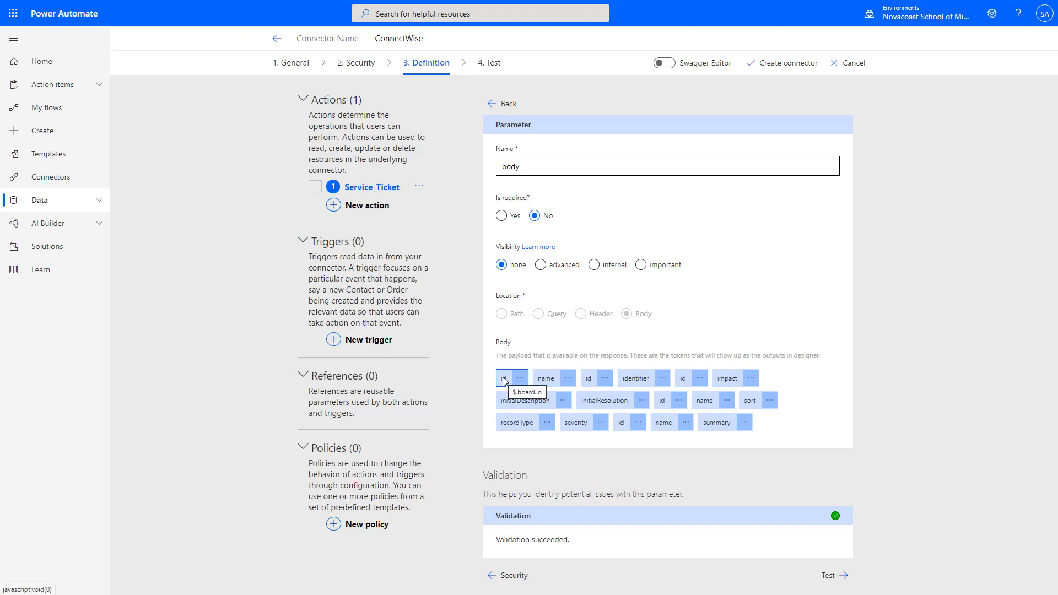
pyautogui.click(504, 380)
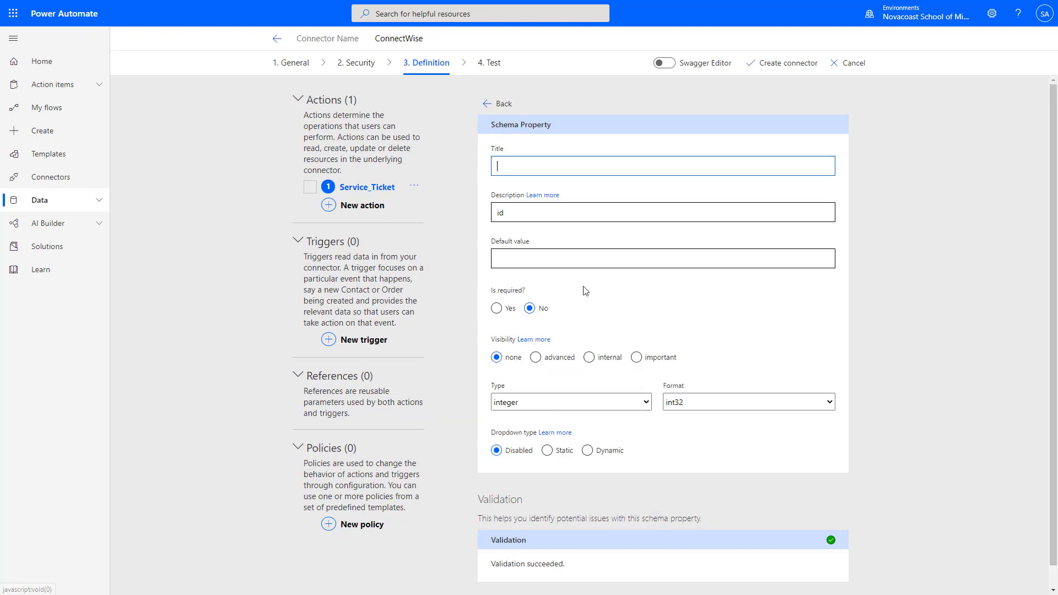
pyautogui.write('Board')
pyautogui.press('BackSpace')
pyautogui.press('BackSpace')
pyautogui.write('ID')
pyautogui.click(516, 109)
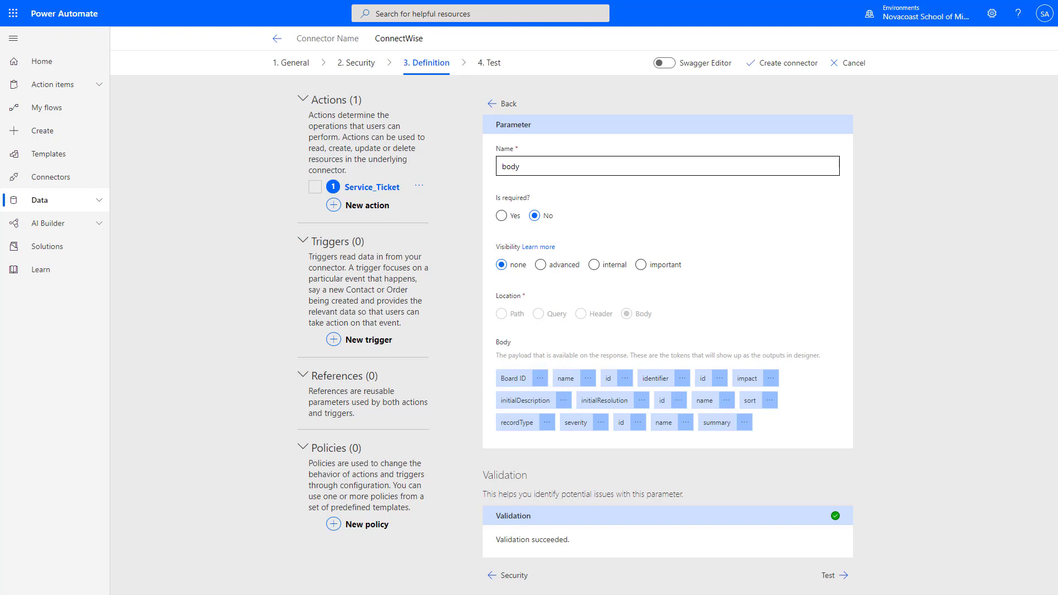
# Give the Board ID property a default value of 21.
pyautogui.click(540, 378)
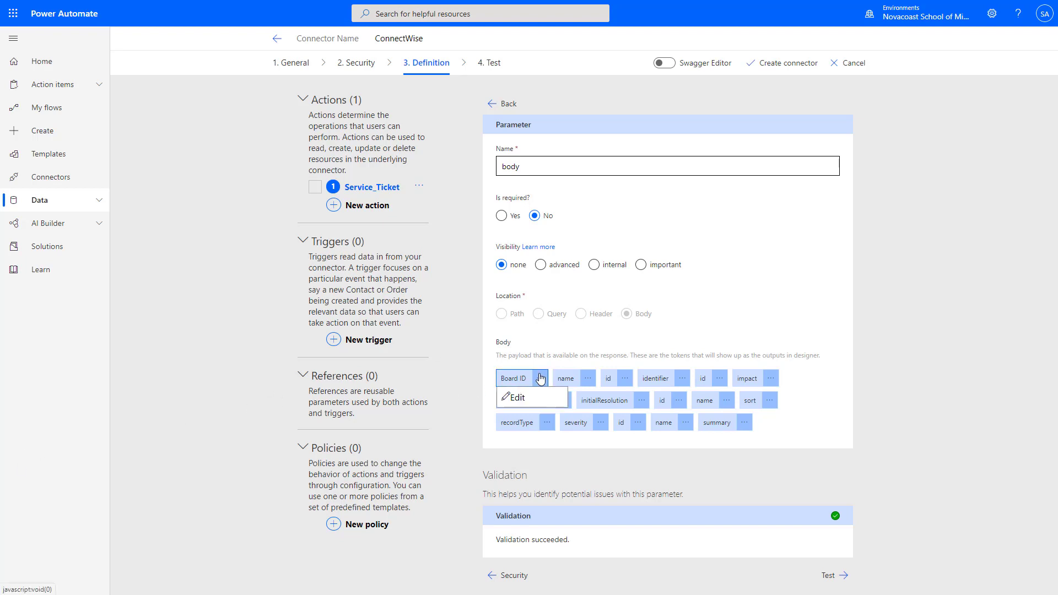
pyautogui.click(543, 398)
pyautogui.click(559, 259)
pyautogui.write('21')
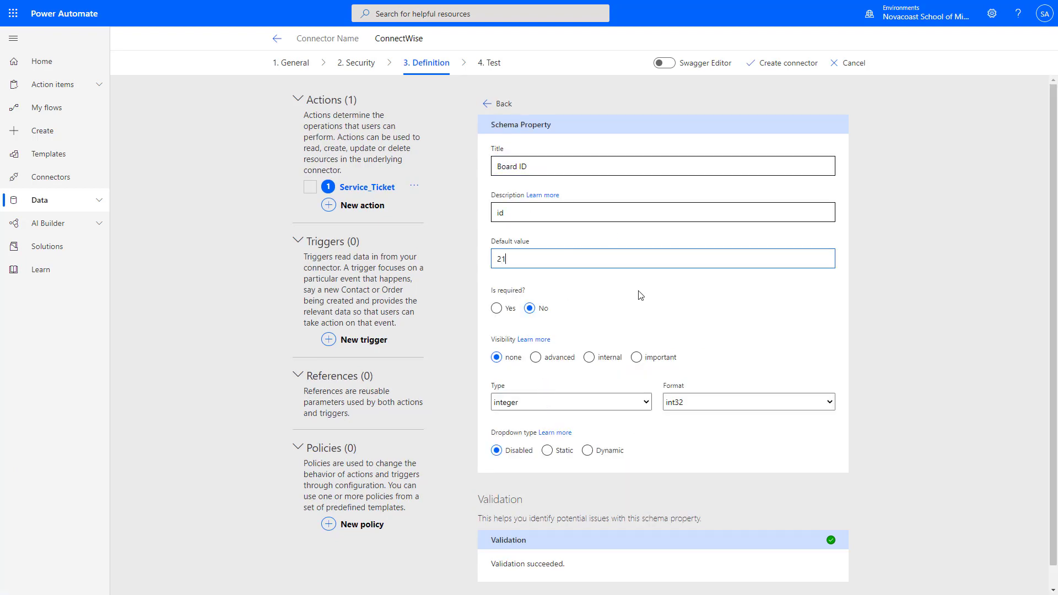
pyautogui.click(640, 296)
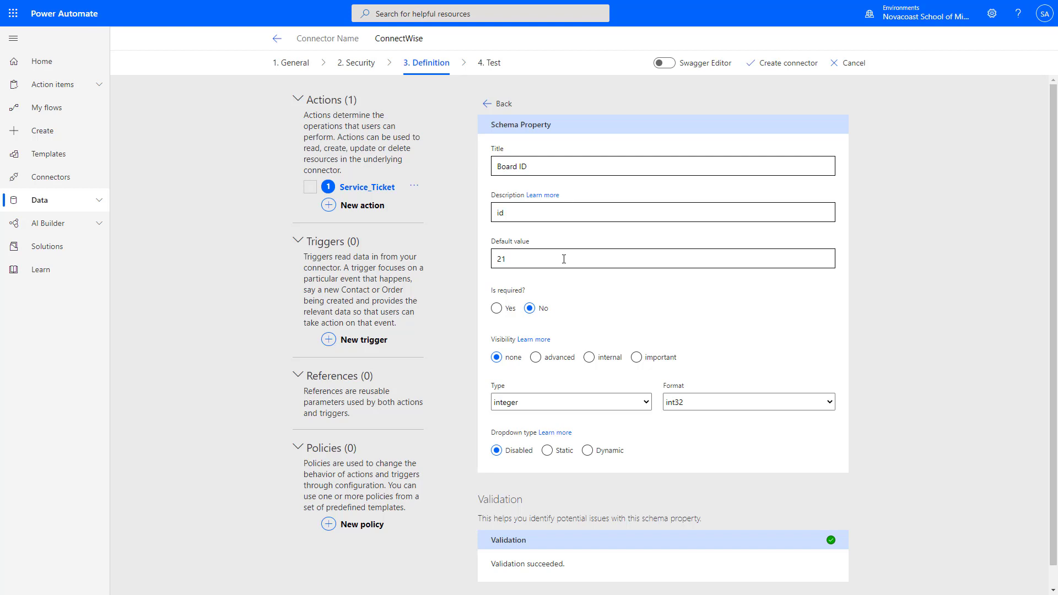
# Review the body token list with titles like Board Name, Company ID and Status Name.
pyautogui.click(504, 105)
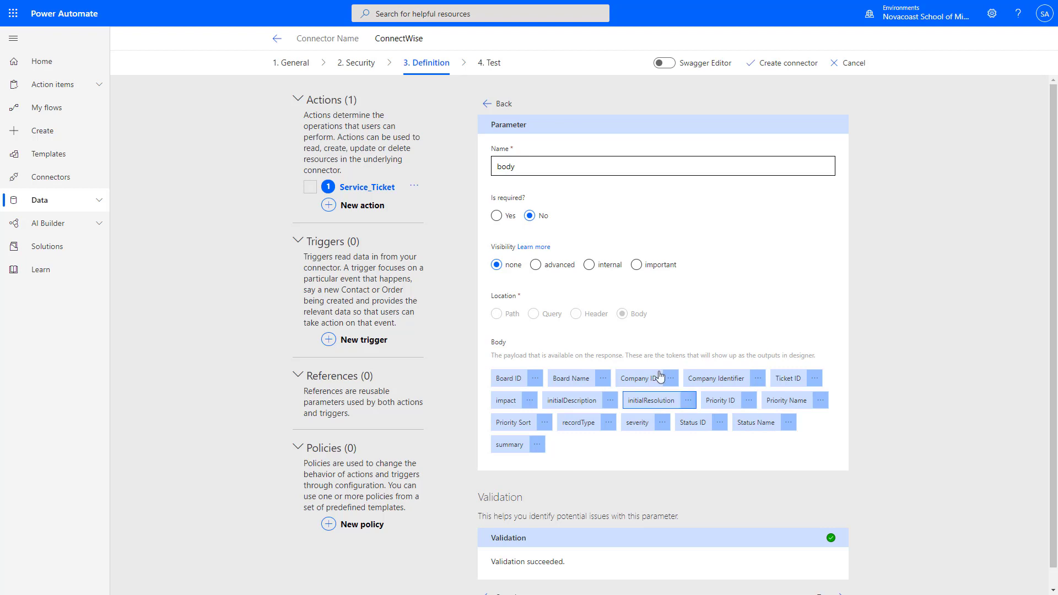
pyautogui.scroll(-1, 674, 390)
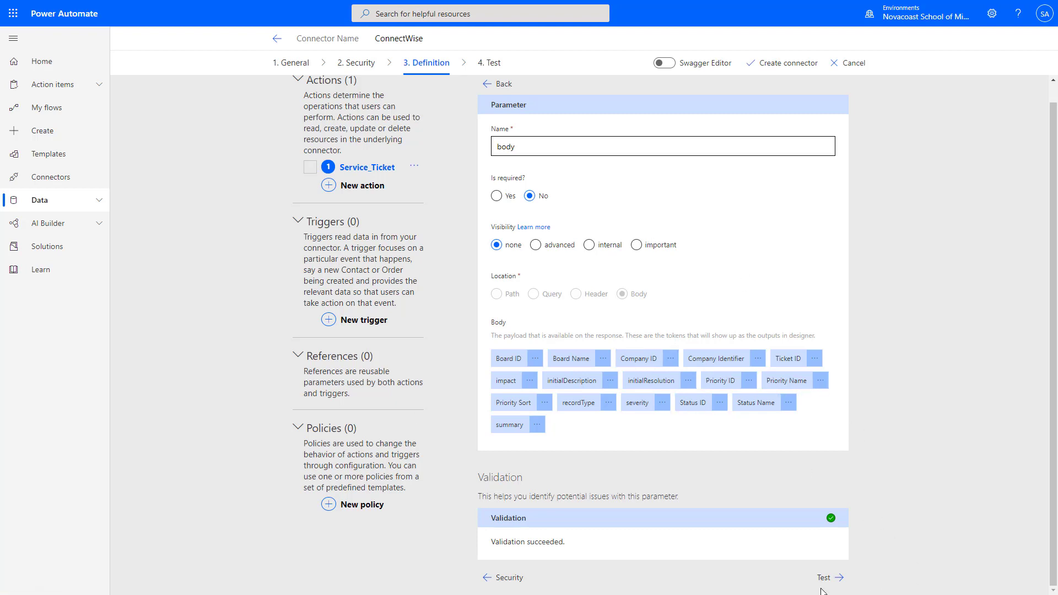
# Move to the Test step and save the ConnectWise custom connector.
pyautogui.click(842, 579)
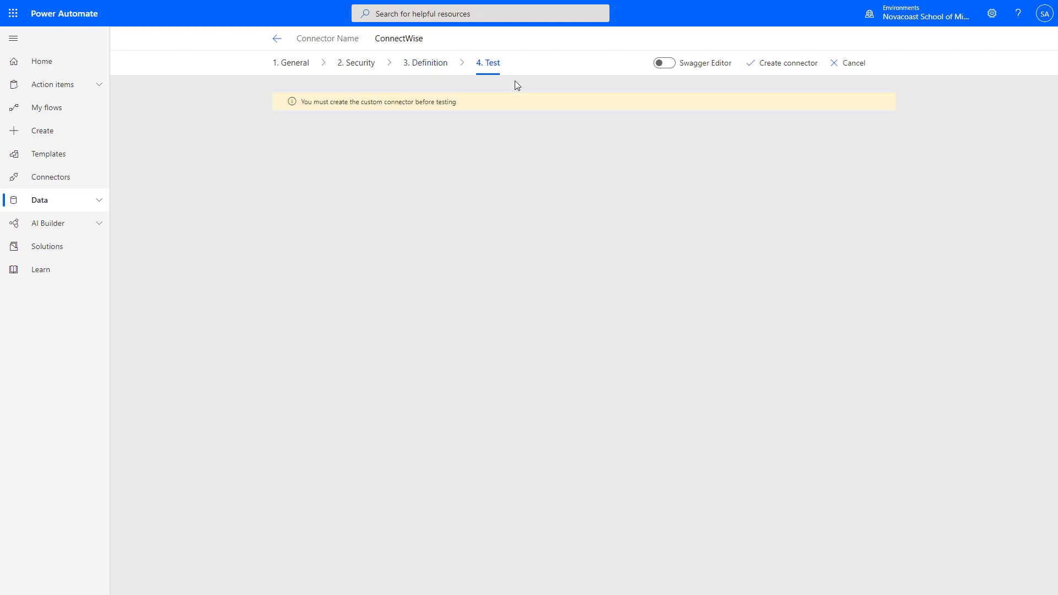
pyautogui.click(748, 70)
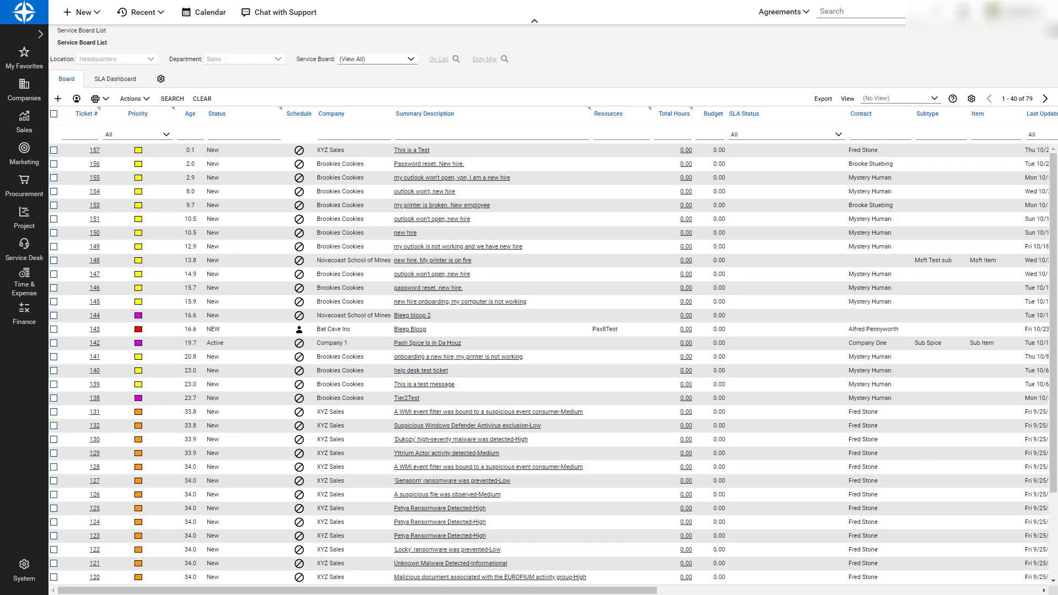
# Check ConnectWise's System Members API Members list, then show the API Keys list.
pyautogui.click(25, 568)
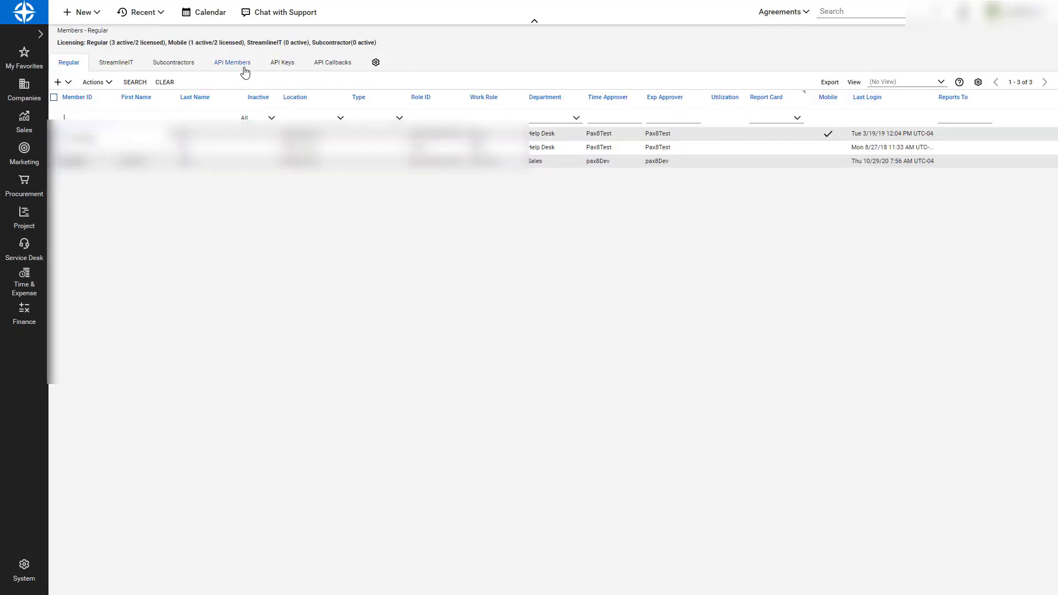
pyautogui.click(245, 69)
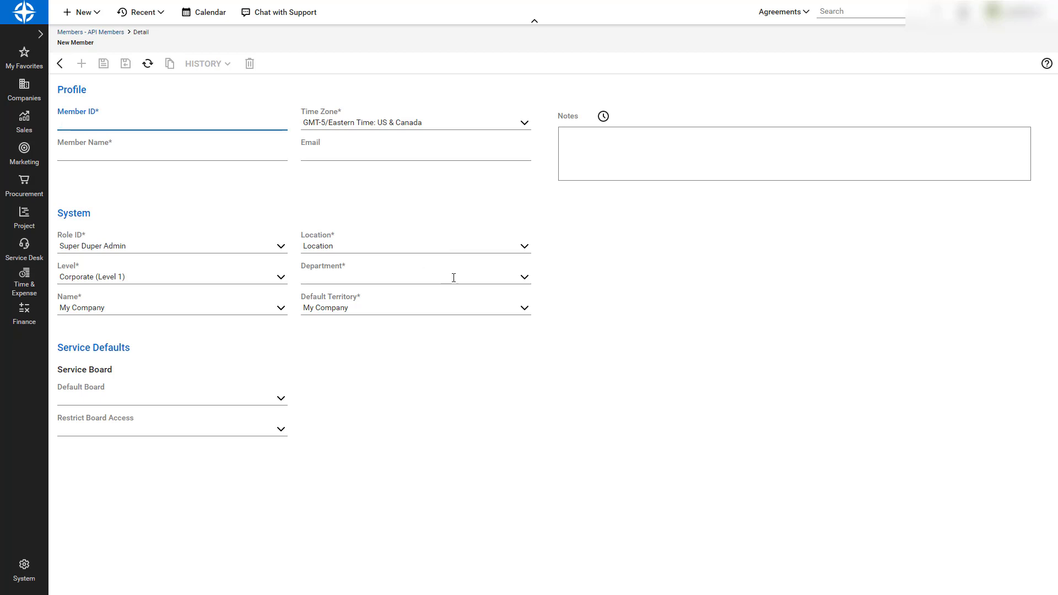
pyautogui.click(21, 566)
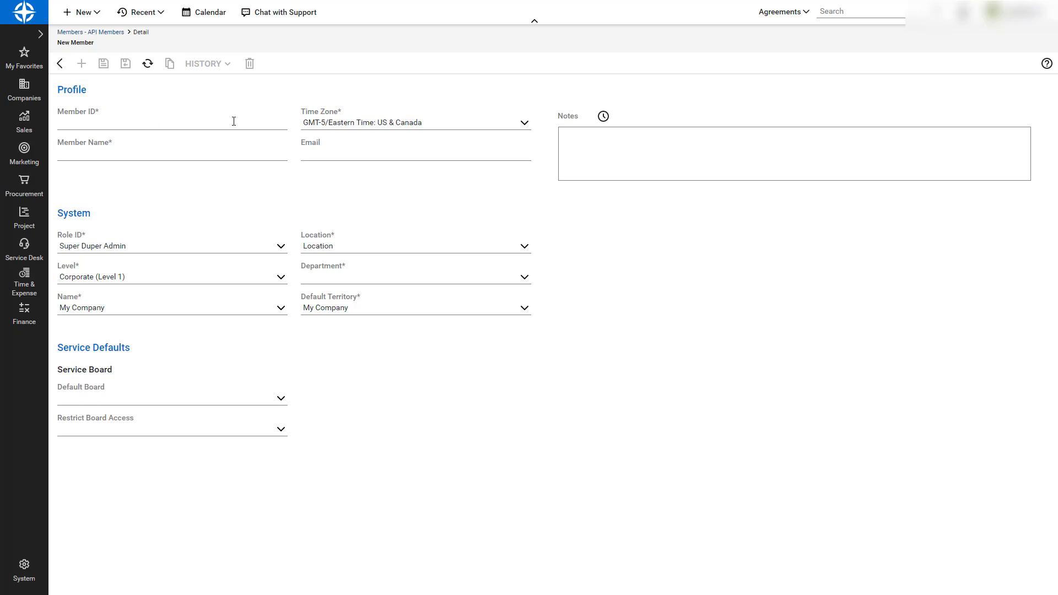
pyautogui.click(64, 66)
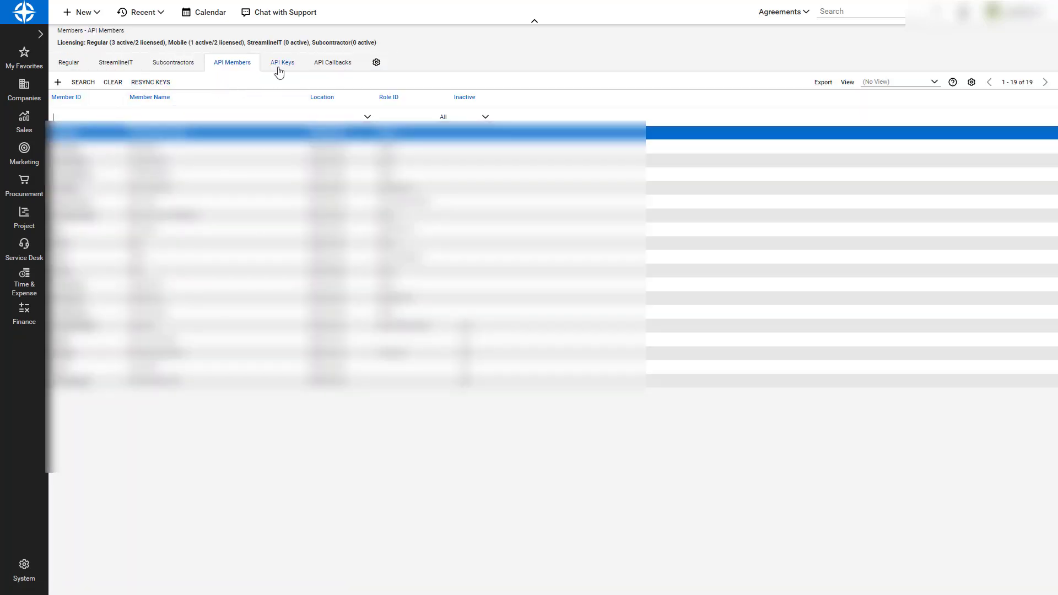
pyautogui.click(281, 62)
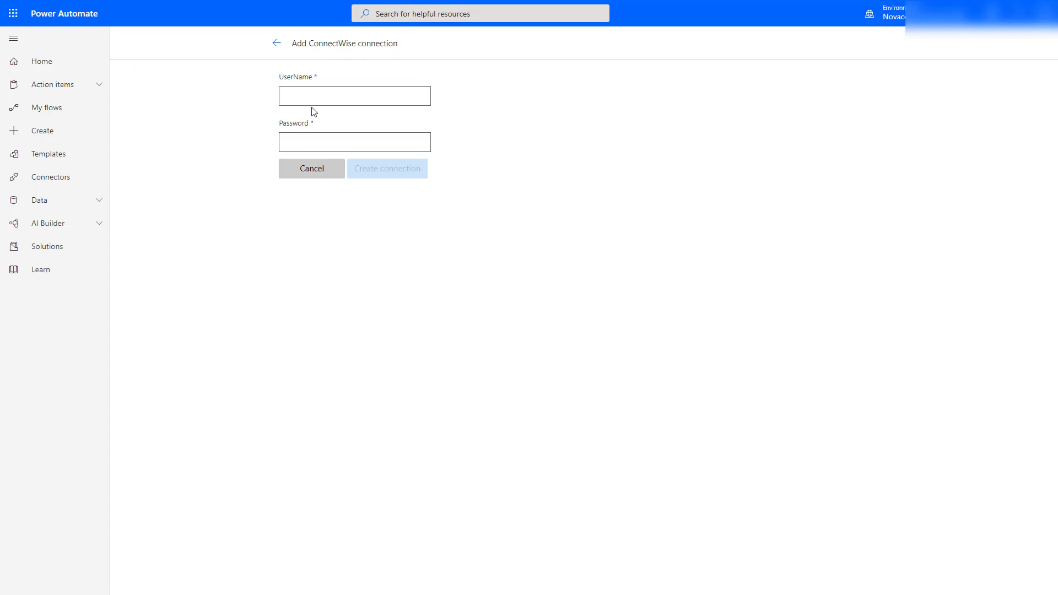
# Draft the ConnectWise connection username as 'Tminus365+<Public Key' and put the note away.
pyautogui.click(310, 102)
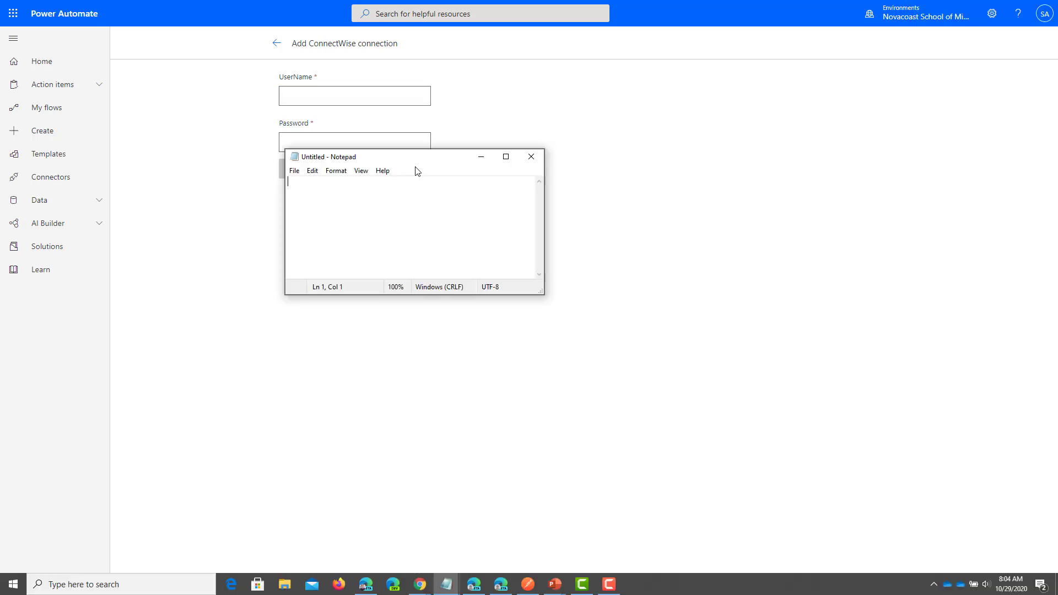
pyautogui.write('Tminus365+')
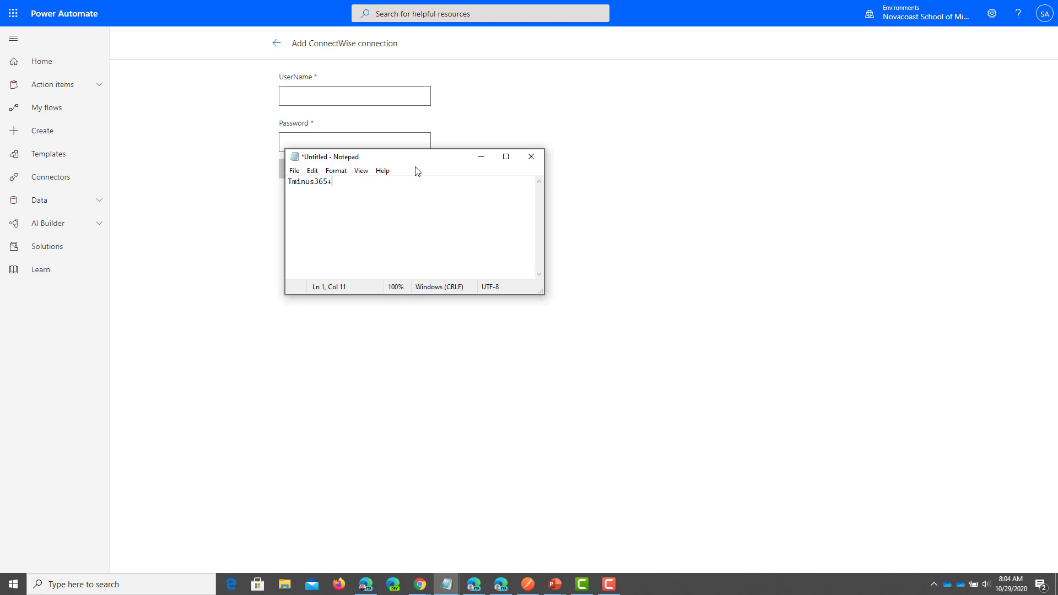
pyautogui.write('<Public Key')
pyautogui.click(481, 158)
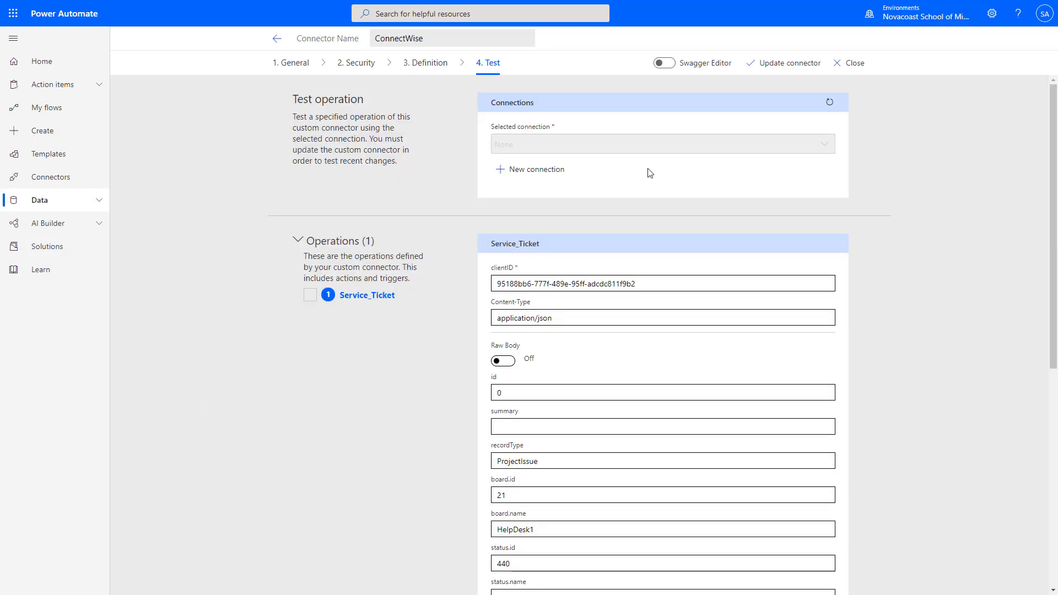
# Refresh the test form's connections and select the empty company.id field before switching windows.
pyautogui.click(832, 105)
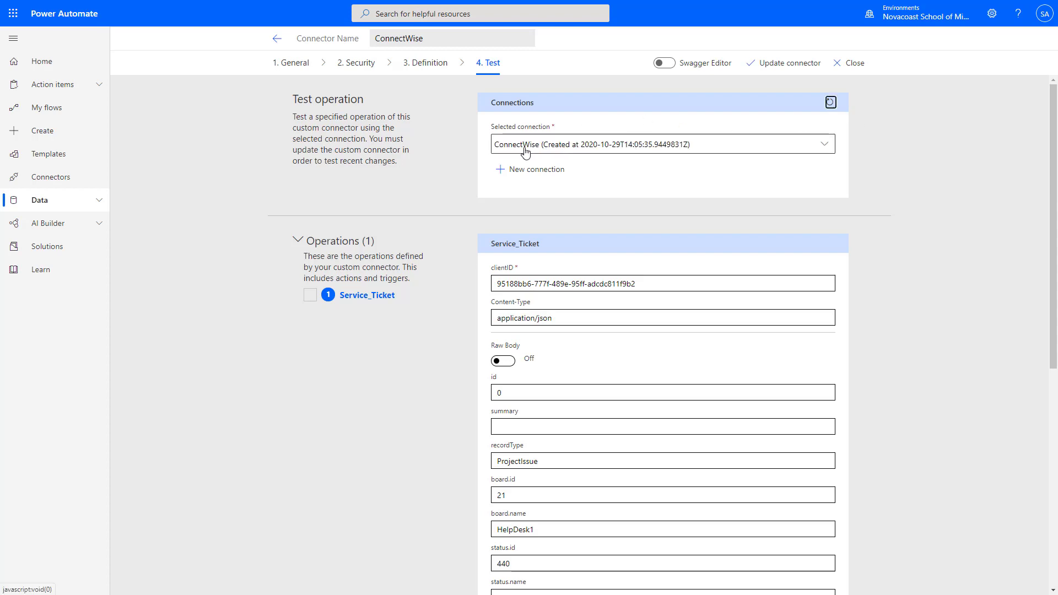
pyautogui.scroll(-1, 604, 199)
pyautogui.scroll(-3, 631, 204)
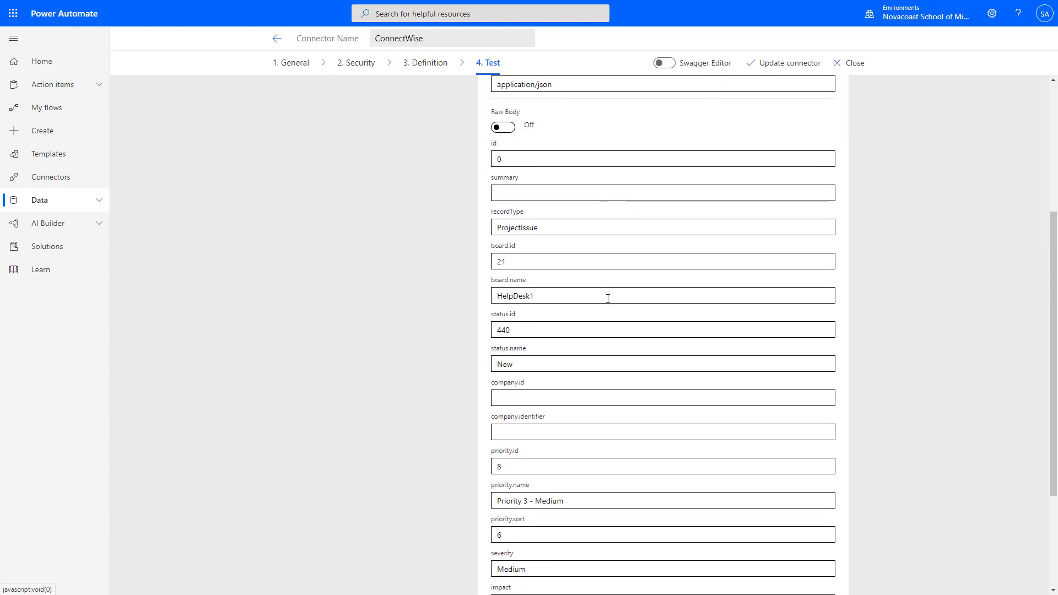
pyautogui.scroll(-3, 633, 404)
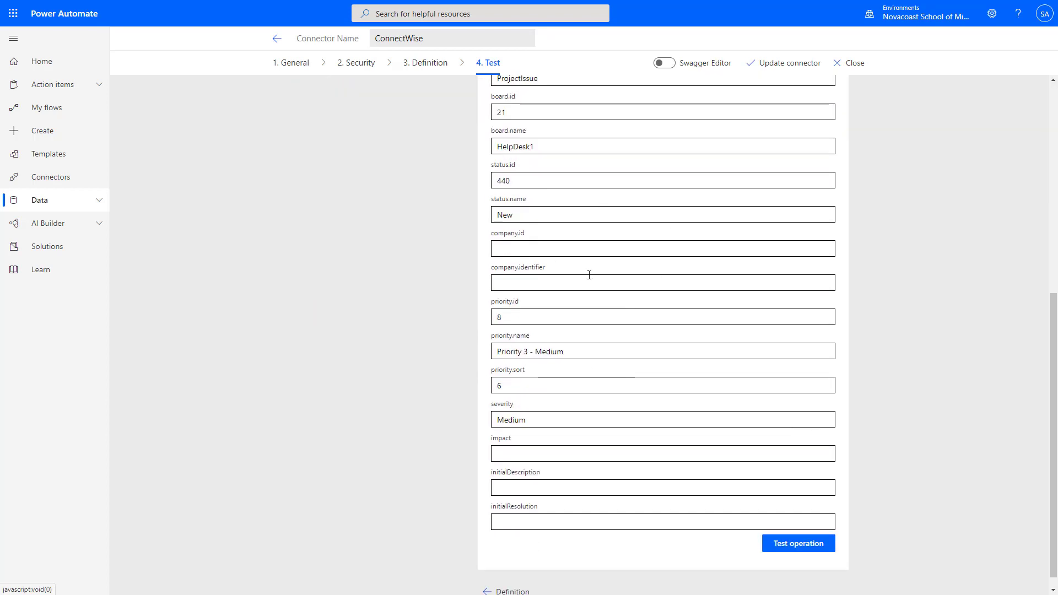
pyautogui.scroll(1, 581, 332)
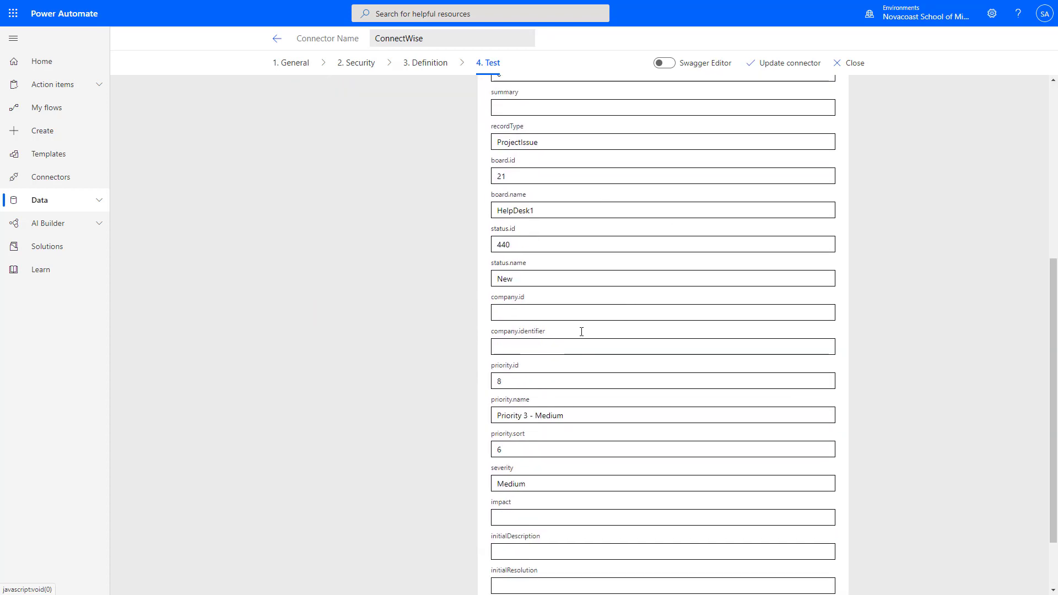
pyautogui.click(527, 314)
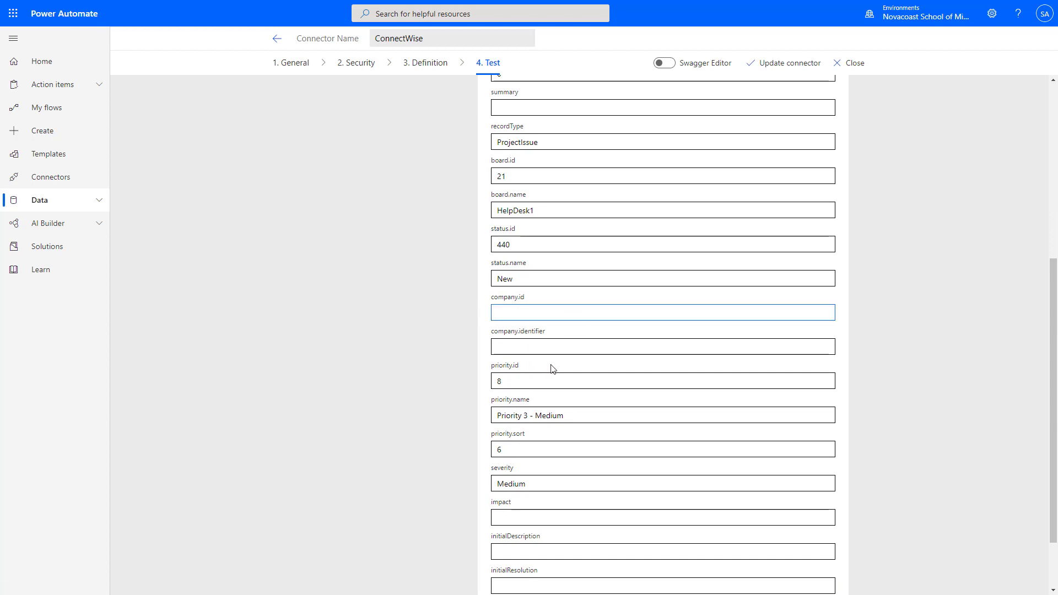
pyautogui.hotkey('alt', 'Tab')
# Review the Postman request's authorization credentials and header list.
pyautogui.click(626, 197)
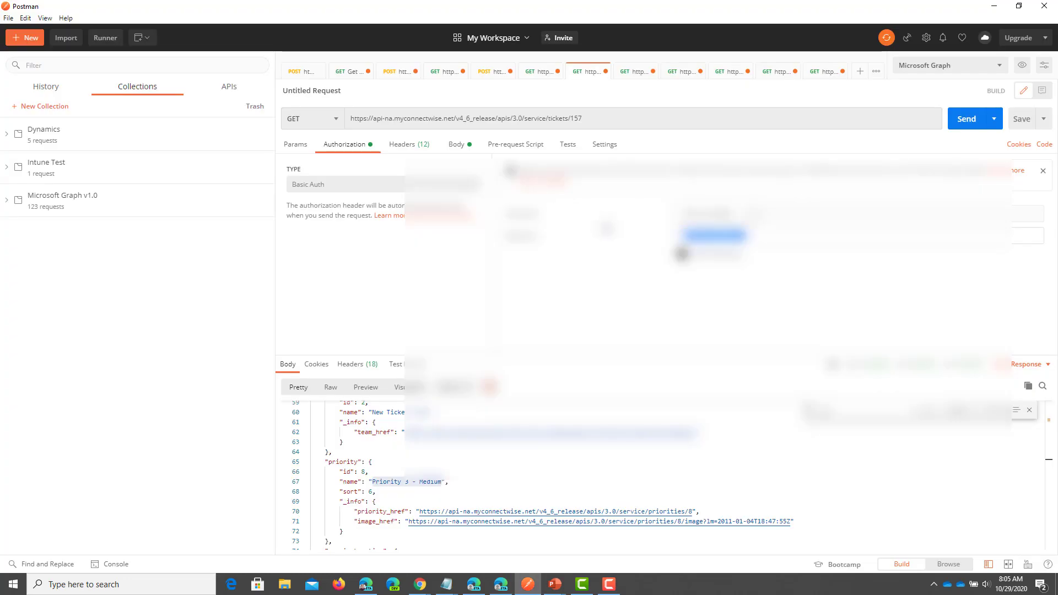
pyautogui.click(404, 144)
pyautogui.click(353, 146)
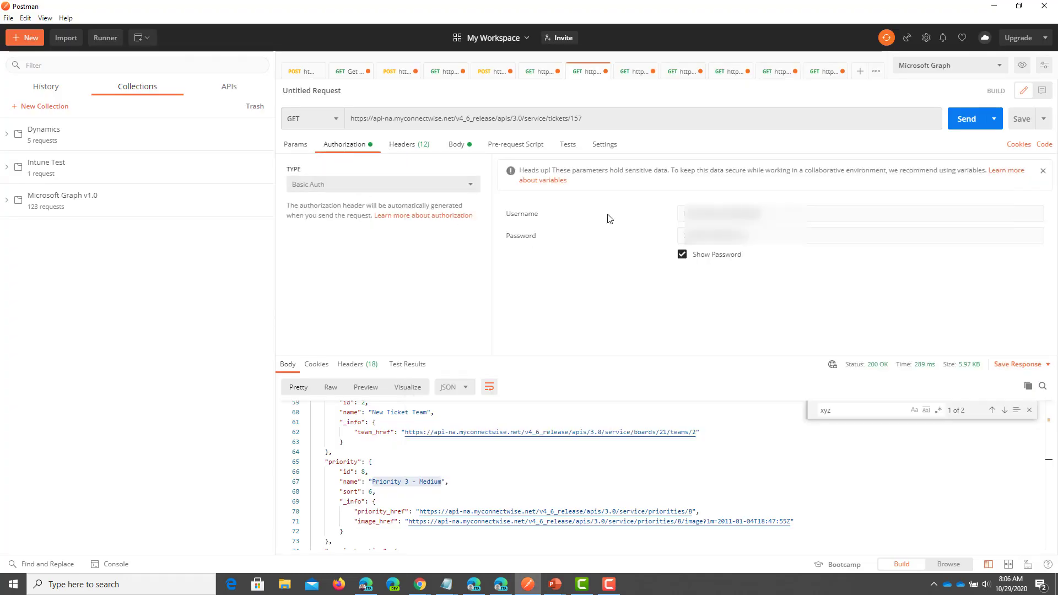
pyautogui.moveTo(510, 214); pyautogui.dragTo(869, 270)
pyautogui.click(869, 271)
pyautogui.click(421, 147)
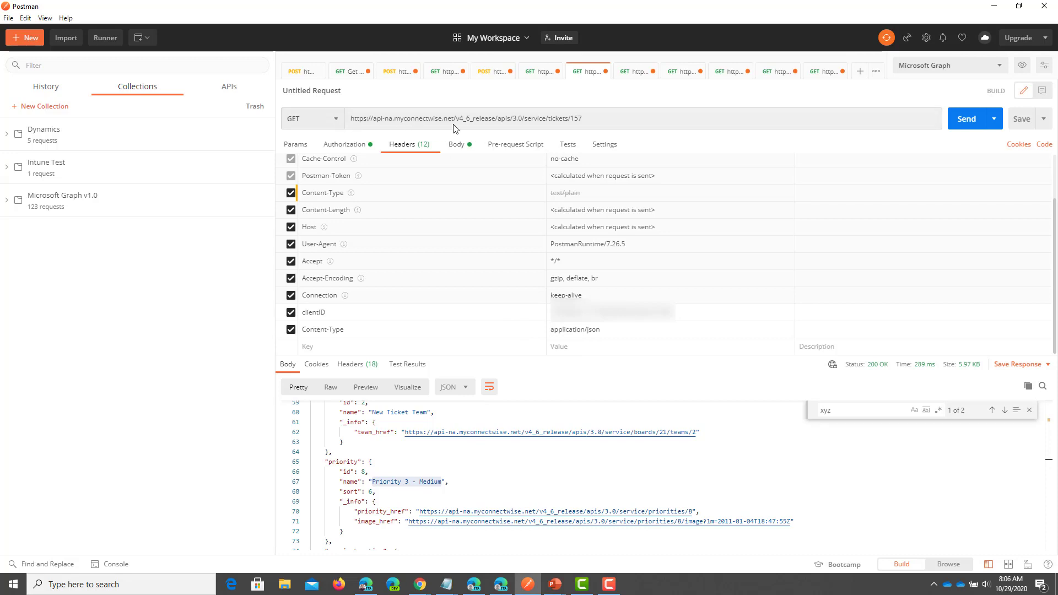
# Change the request URL from service/tickets/157 to company/companies and send it.
pyautogui.doubleClick(725, 120)
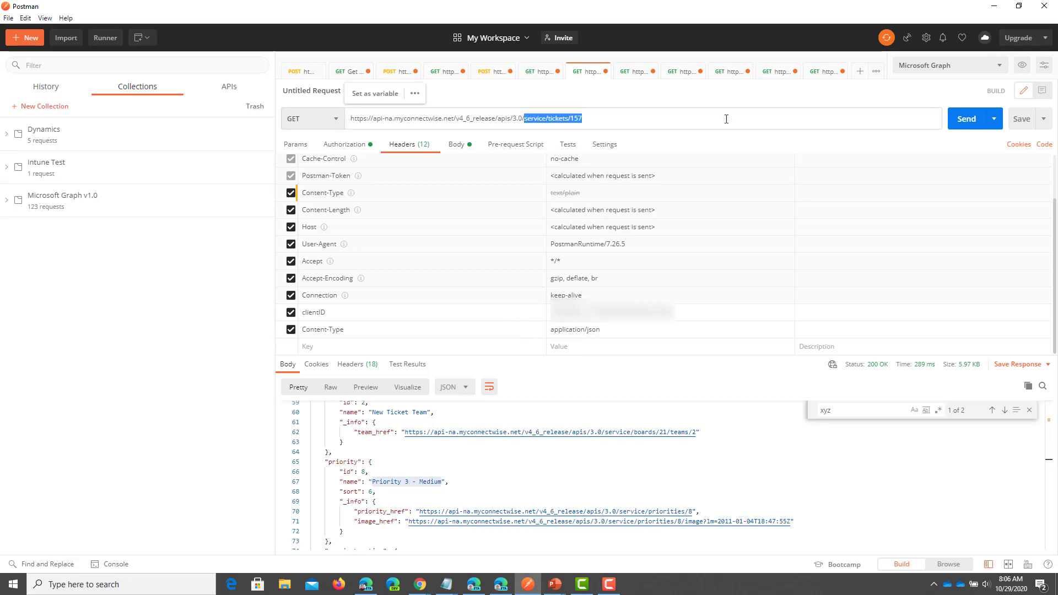
pyautogui.write('companie')
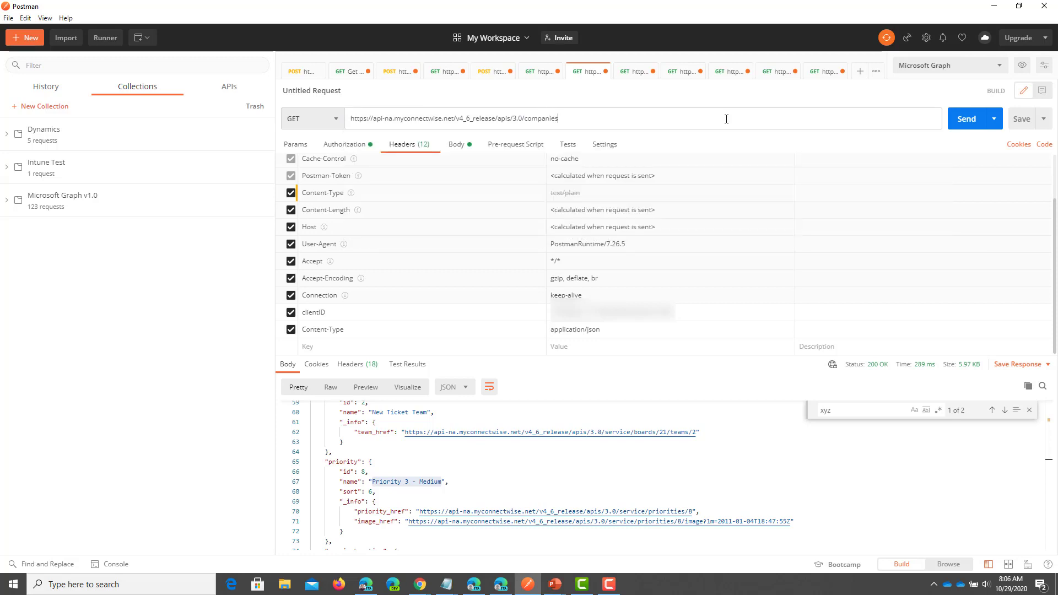
pyautogui.press('BackSpace')
pyautogui.press('BackSpace')
pyautogui.press('BackSpace')
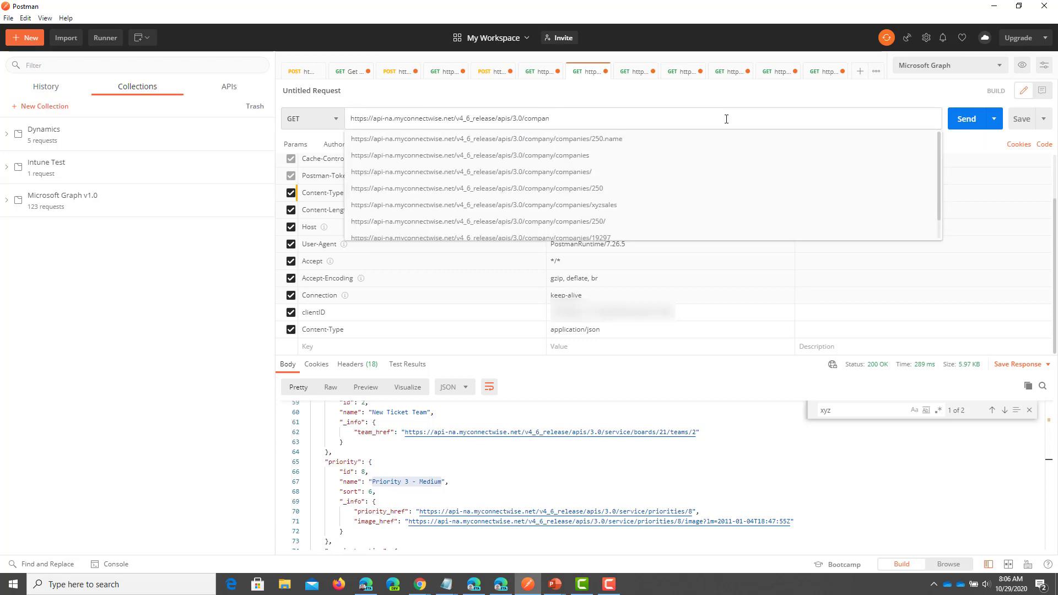
pyautogui.press('Down')
pyautogui.press('Down')
pyautogui.press('Return')
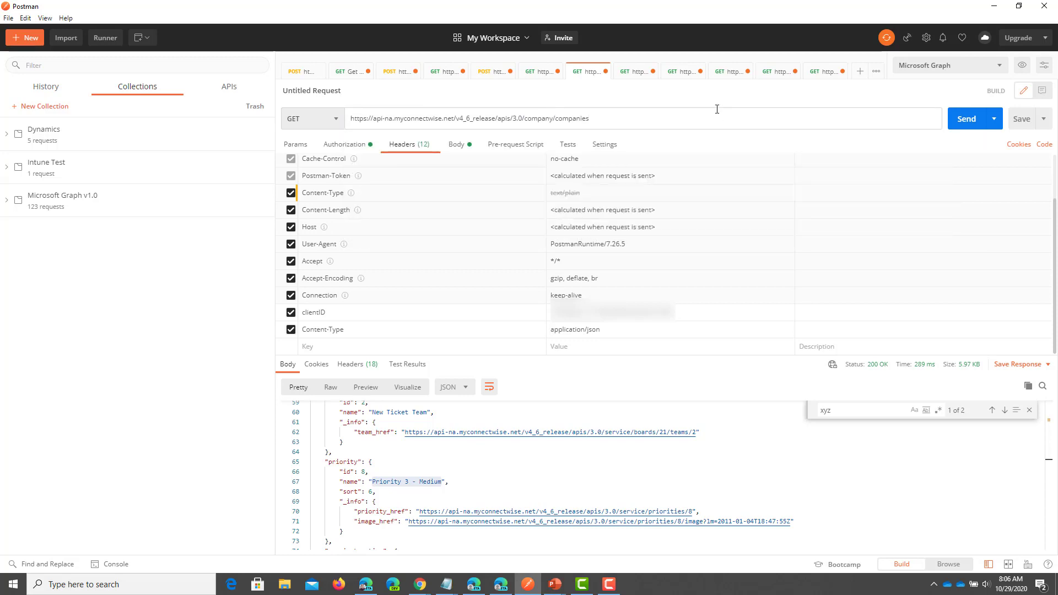
pyautogui.click(961, 121)
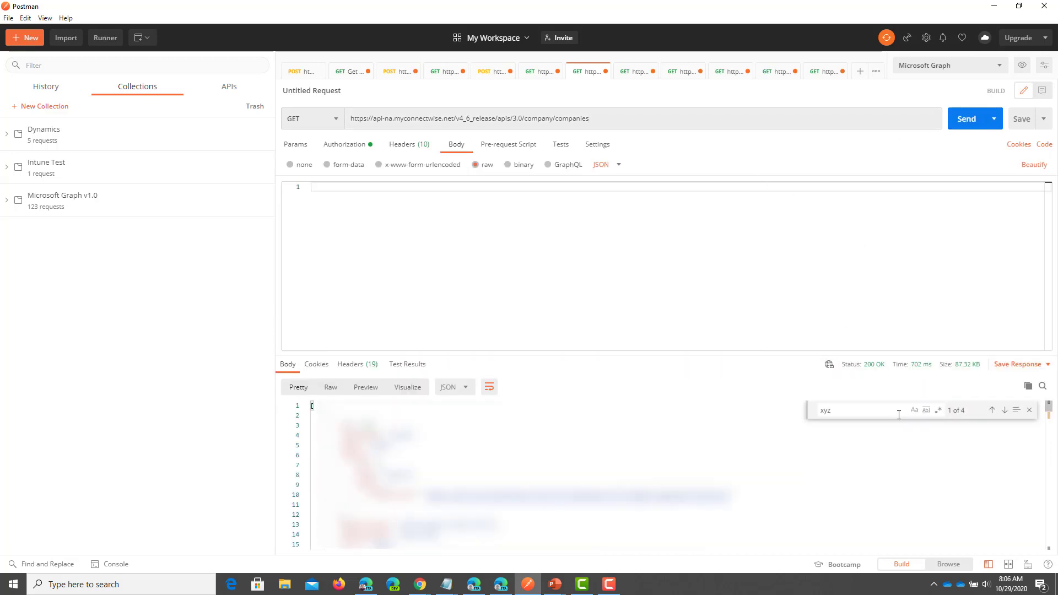
# Find the xyz company, paste its id 19297 into company.id, and select XYZTestCompany.
pyautogui.click(924, 412)
pyautogui.press('Return')
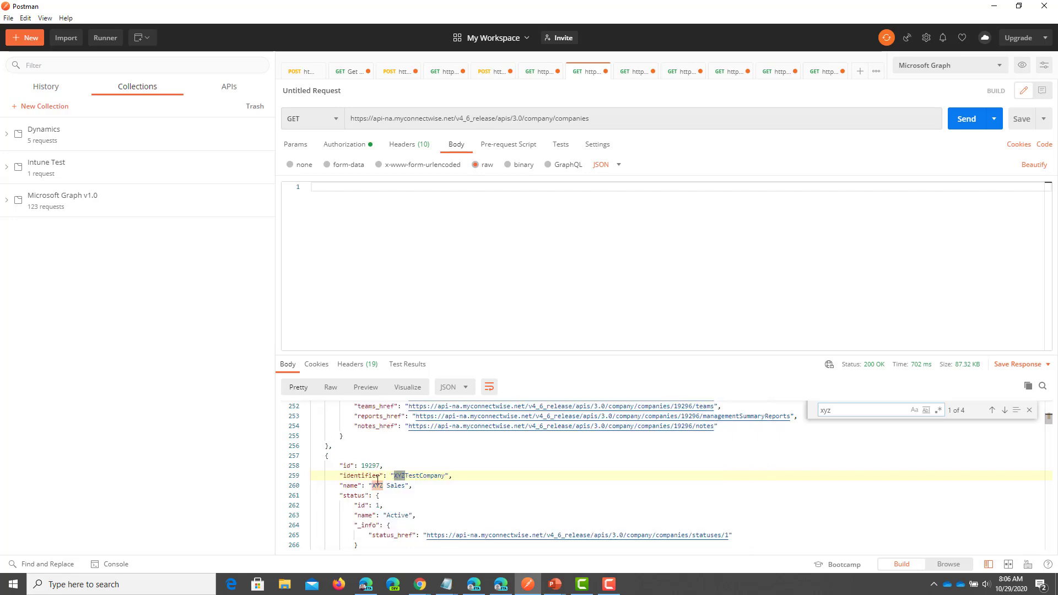
pyautogui.moveTo(361, 467); pyautogui.dragTo(384, 466)
pyautogui.hotkey('ctrl', 'c')
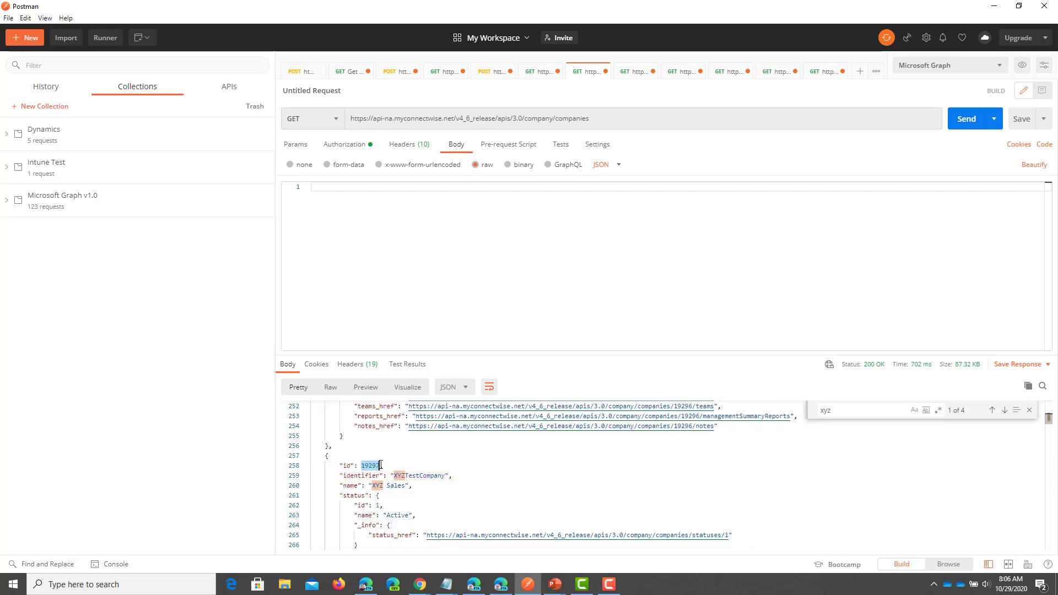
pyautogui.hotkey('alt', 'Tab')
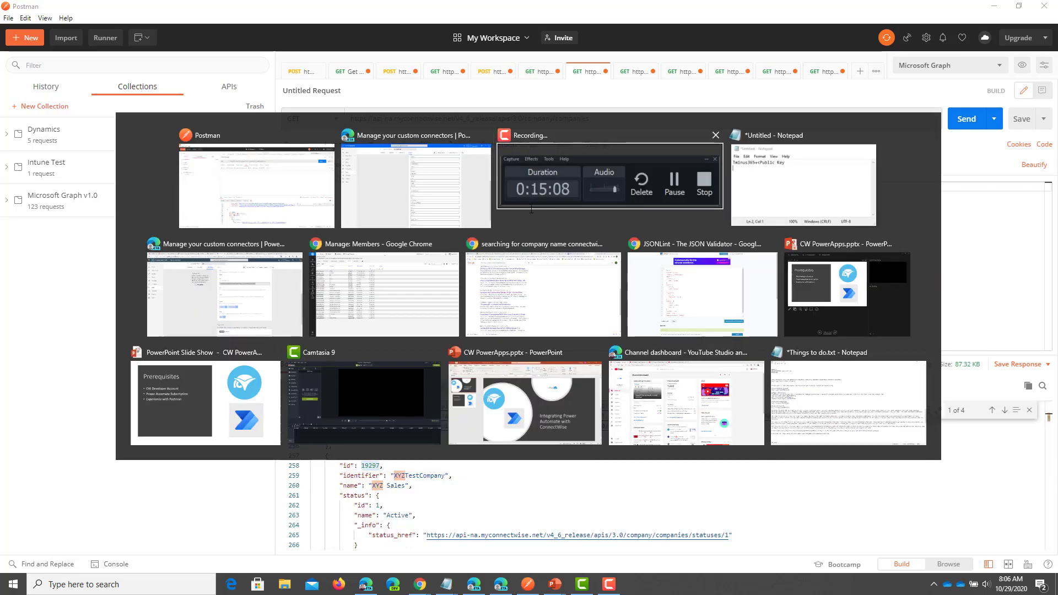
pyautogui.hotkey('ctrl', 'v')
pyautogui.hotkey('alt', 'Tab')
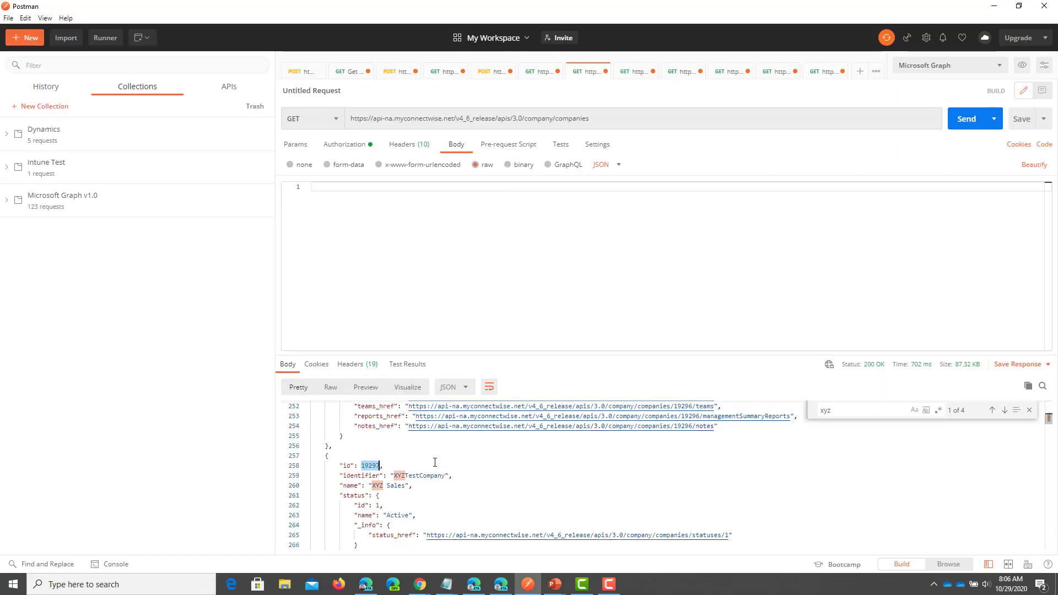
pyautogui.moveTo(394, 475); pyautogui.dragTo(441, 475)
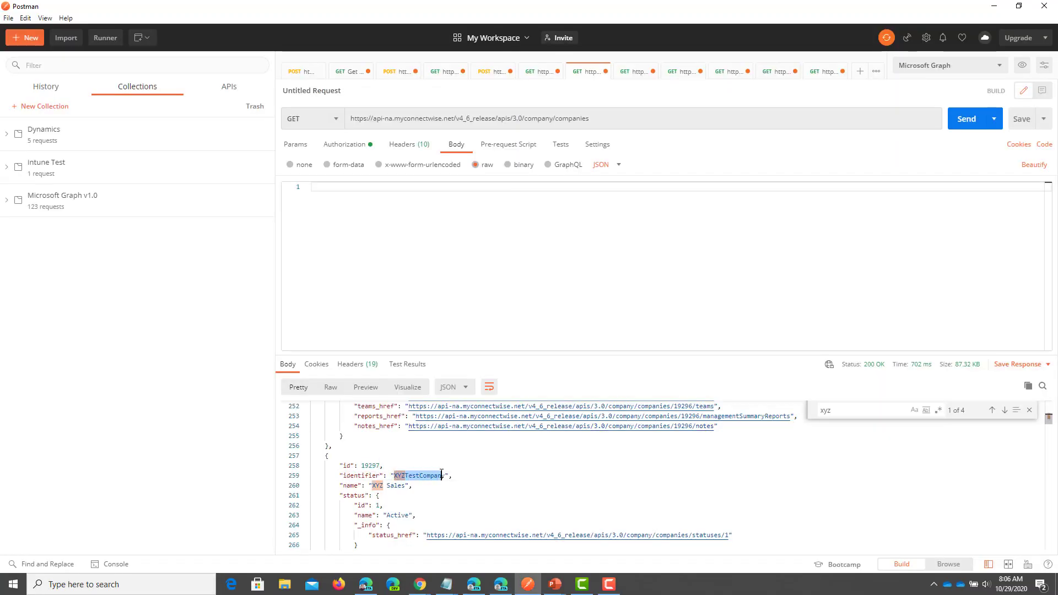
# Paste XYZTestCompany into the test form's company.identifier field alongside company.id 19297.
pyautogui.hotkey('alt', 'Tab')
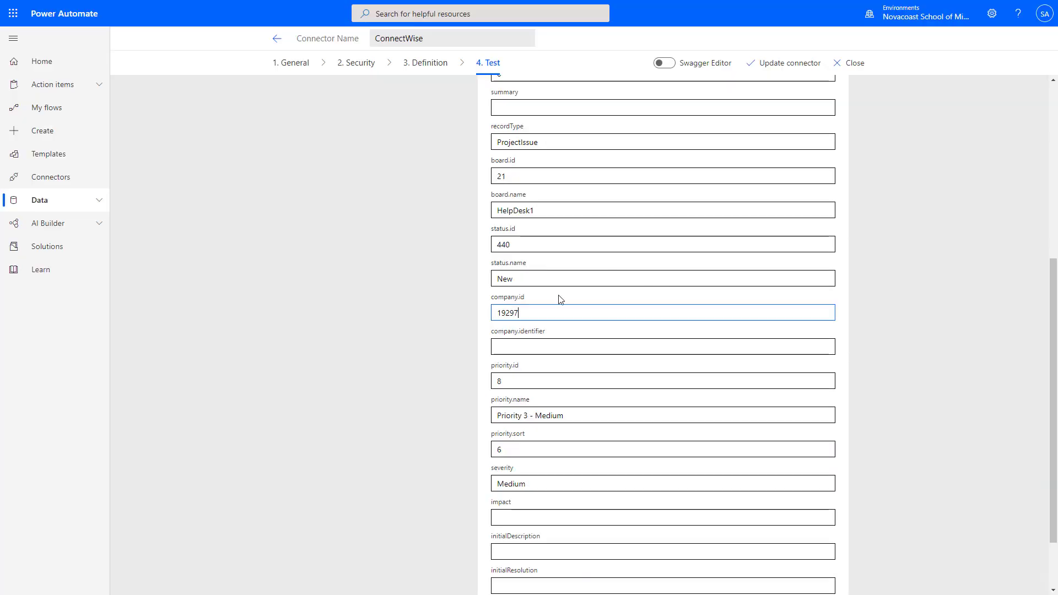
pyautogui.click(534, 342)
pyautogui.write('XYZTestCompany')
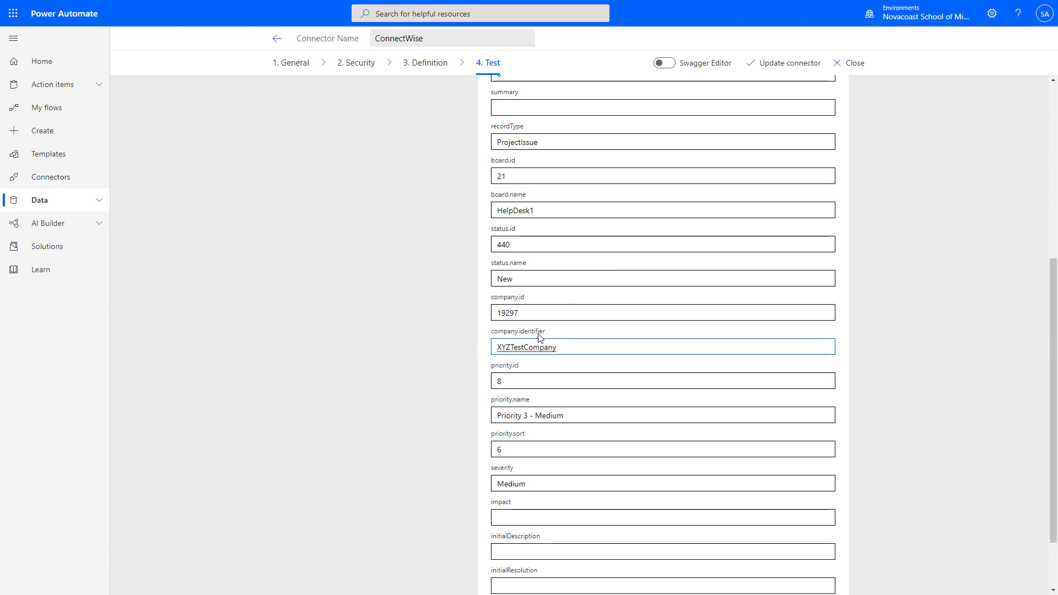
pyautogui.scroll(-2, 545, 342)
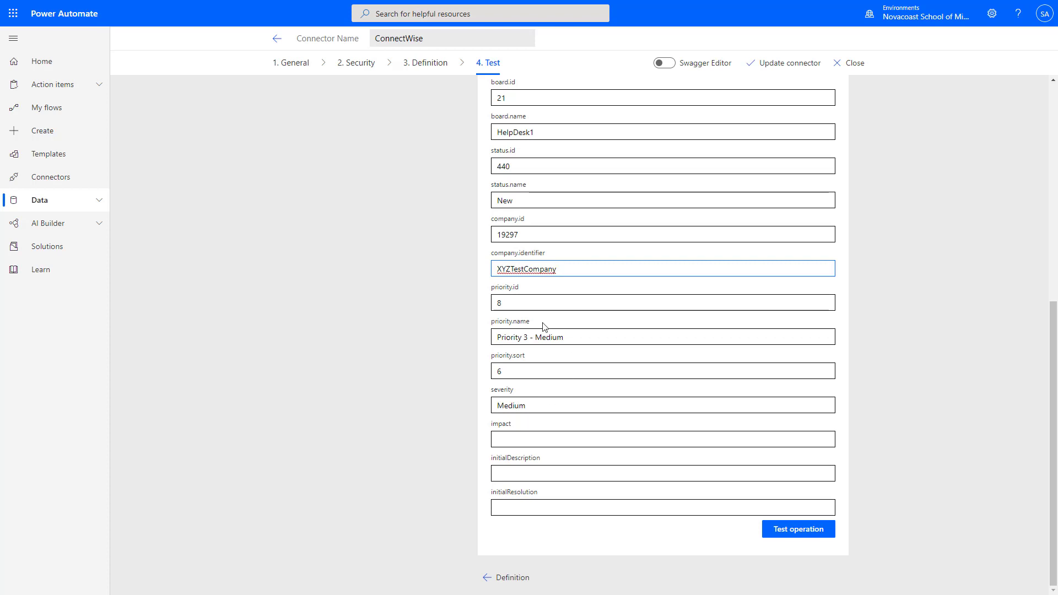
pyautogui.scroll(3, 579, 243)
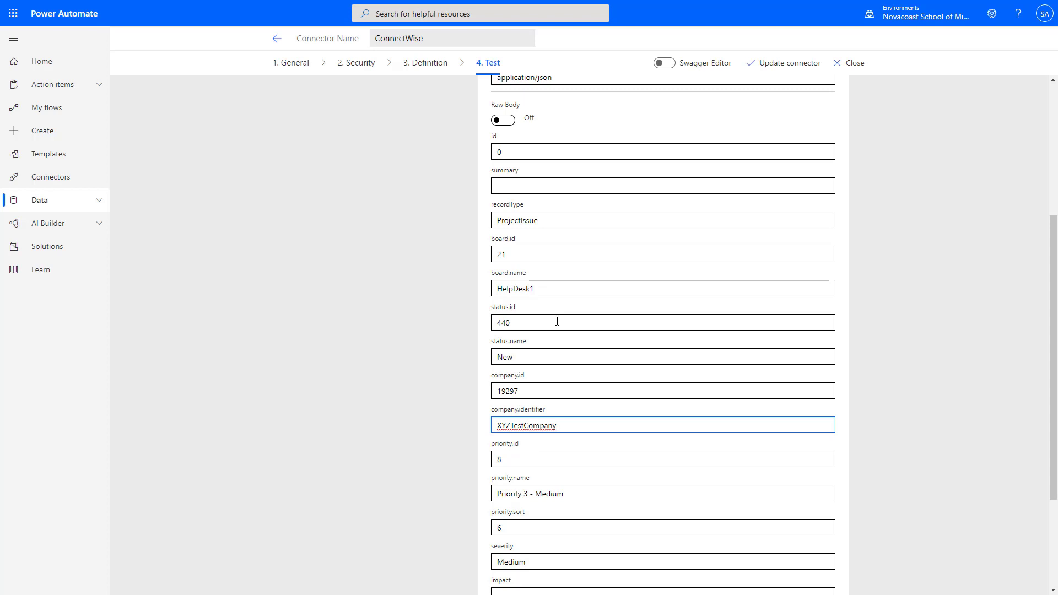
pyautogui.scroll(1, 557, 321)
pyautogui.scroll(4, 557, 322)
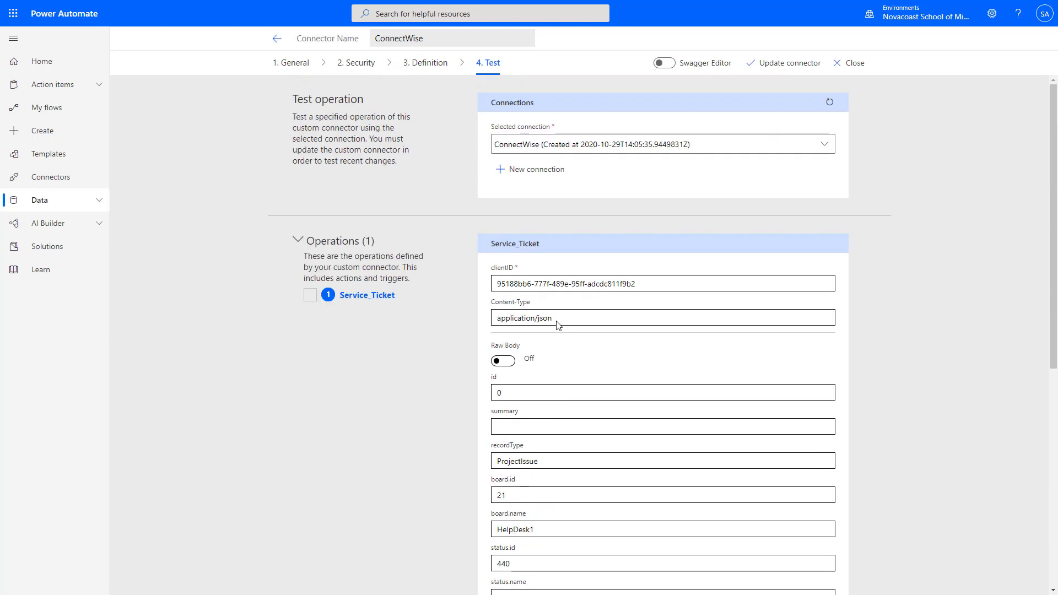
pyautogui.scroll(-3, 560, 320)
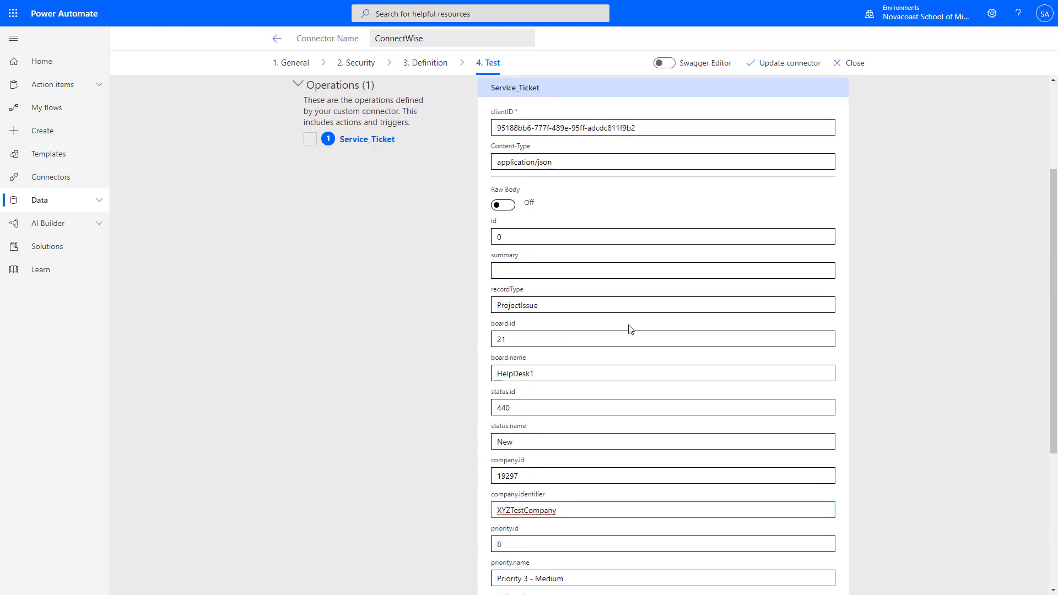
pyautogui.scroll(-3, 629, 328)
pyautogui.scroll(-2, 616, 319)
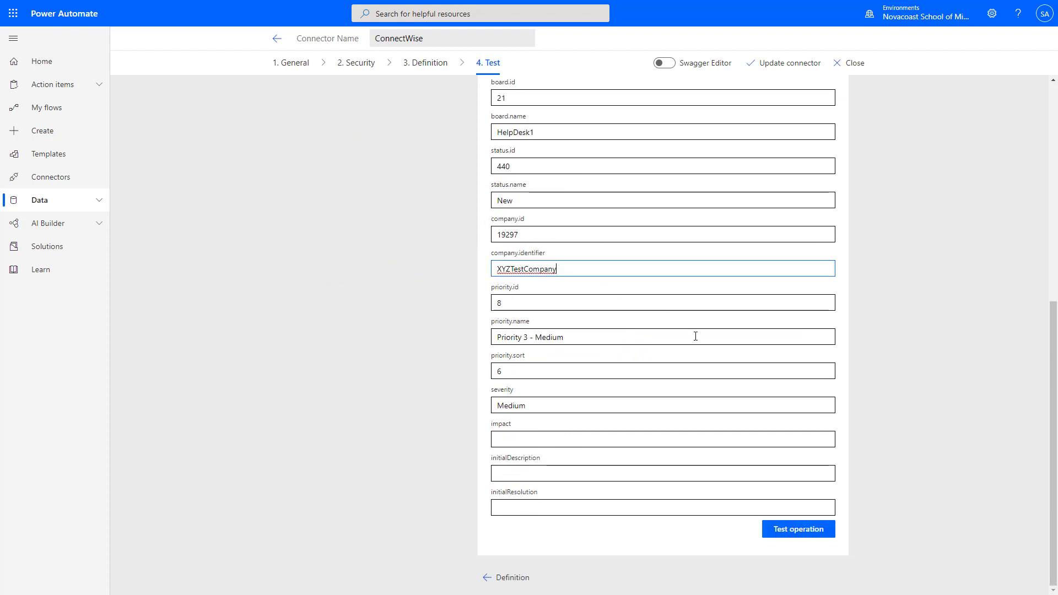
pyautogui.scroll(8, 696, 335)
pyautogui.scroll(-8, 696, 335)
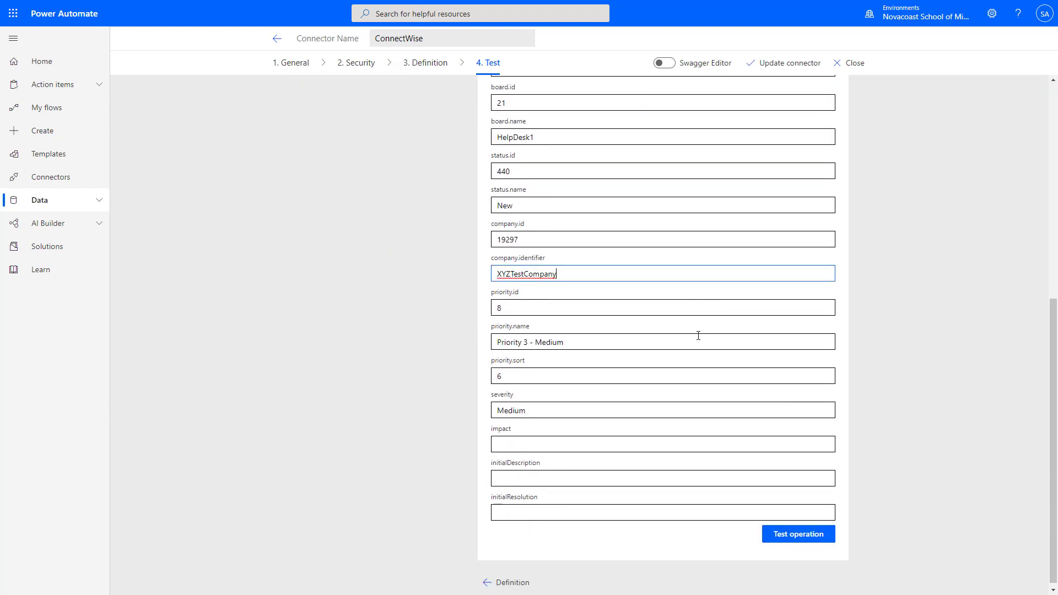
# Run the Service_Ticket test and inspect the 'ticket object is invalid' response message.
pyautogui.click(811, 533)
pyautogui.scroll(-2, 667, 343)
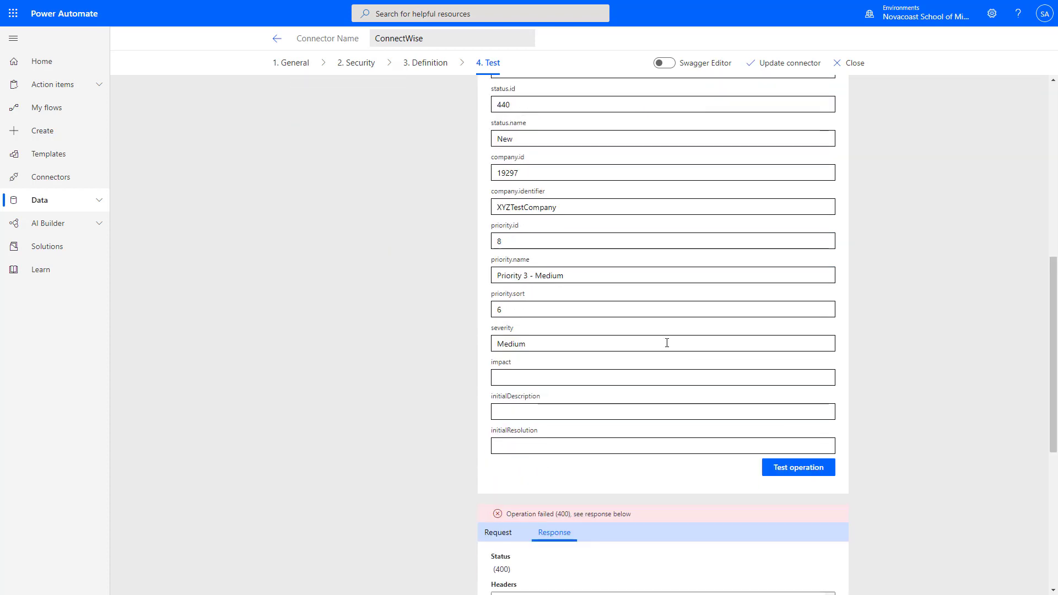
pyautogui.scroll(-5, 667, 344)
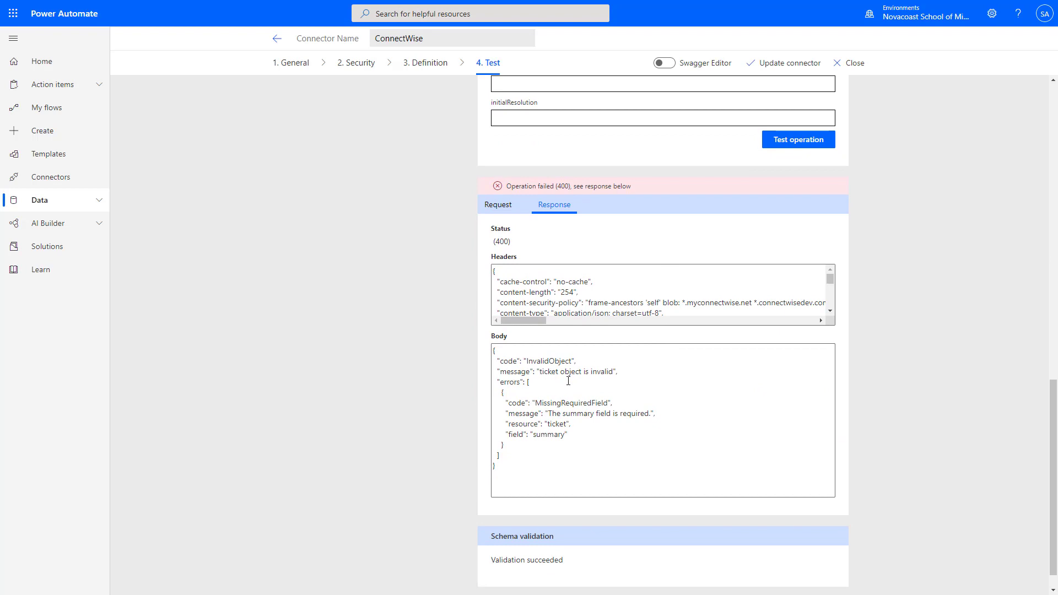
pyautogui.scroll(-1, 583, 321)
pyautogui.scroll(-1, 584, 321)
pyautogui.scroll(-1, 585, 321)
pyautogui.scroll(-1, 584, 321)
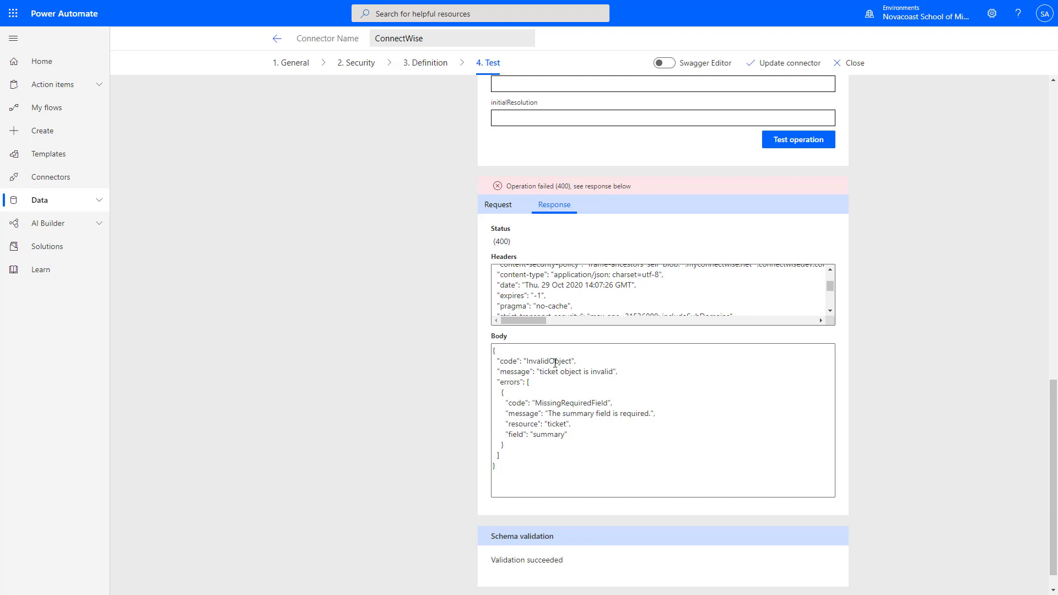
pyautogui.moveTo(546, 376); pyautogui.dragTo(623, 374)
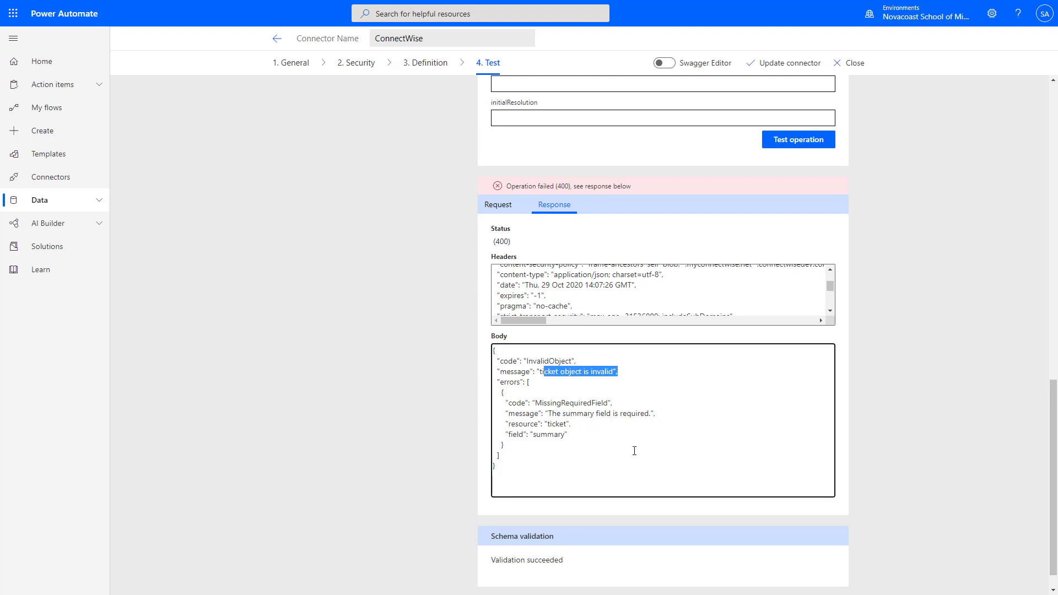
pyautogui.moveTo(590, 414); pyautogui.dragTo(493, 413)
pyautogui.click(709, 378)
pyautogui.scroll(1, 694, 359)
pyautogui.scroll(3, 680, 335)
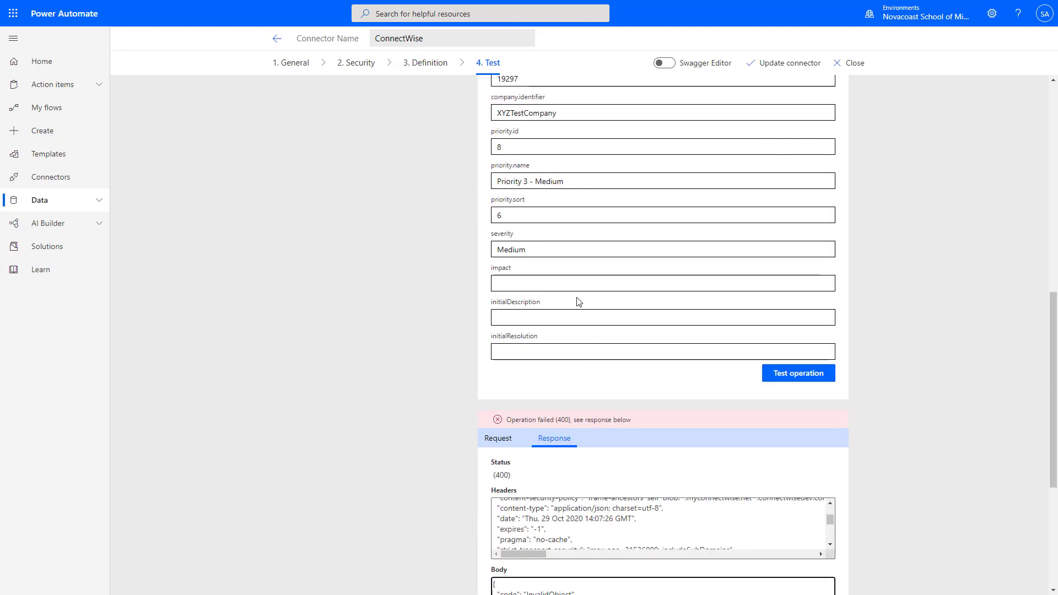
# Enter test text in the initial description and 'This is a test Demo' as the summary.
pyautogui.click(603, 317)
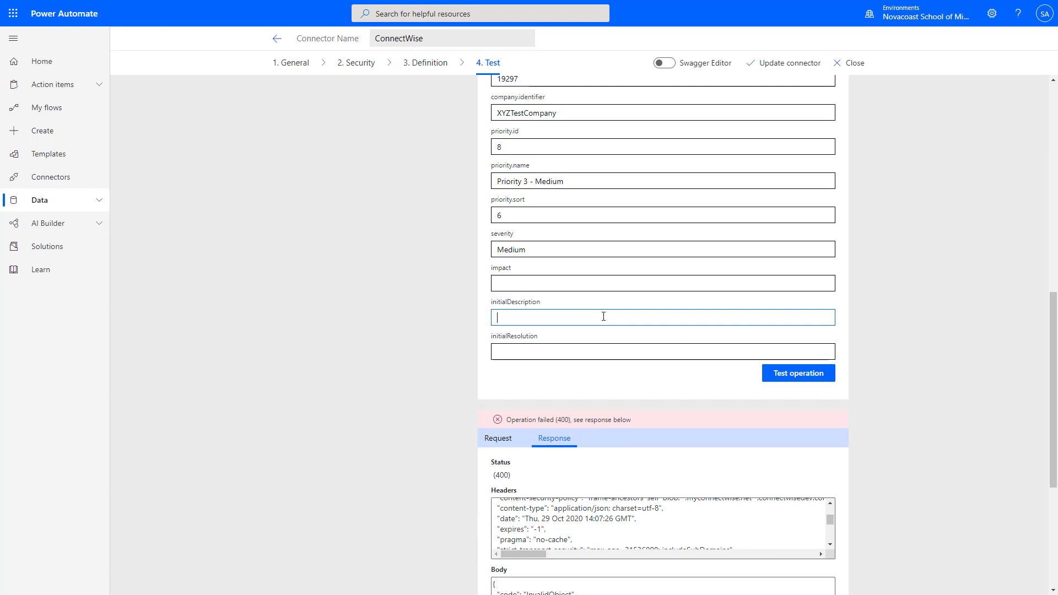
pyautogui.write('Test')
pyautogui.scroll(2, 716, 306)
pyautogui.scroll(3, 552, 182)
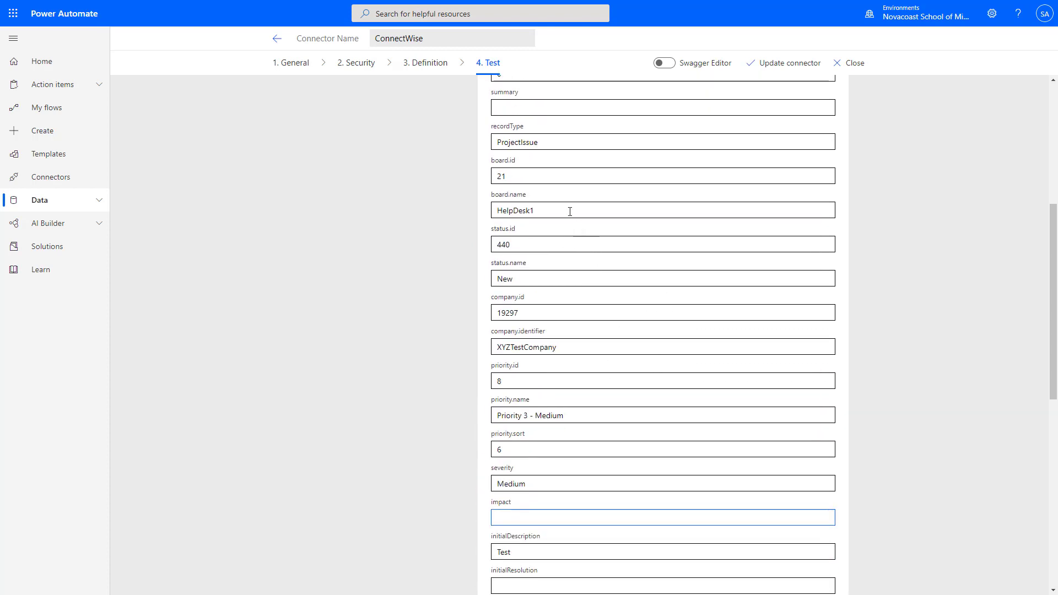
pyautogui.scroll(1, 547, 167)
pyautogui.scroll(2, 574, 232)
pyautogui.click(587, 267)
pyautogui.write('This is a')
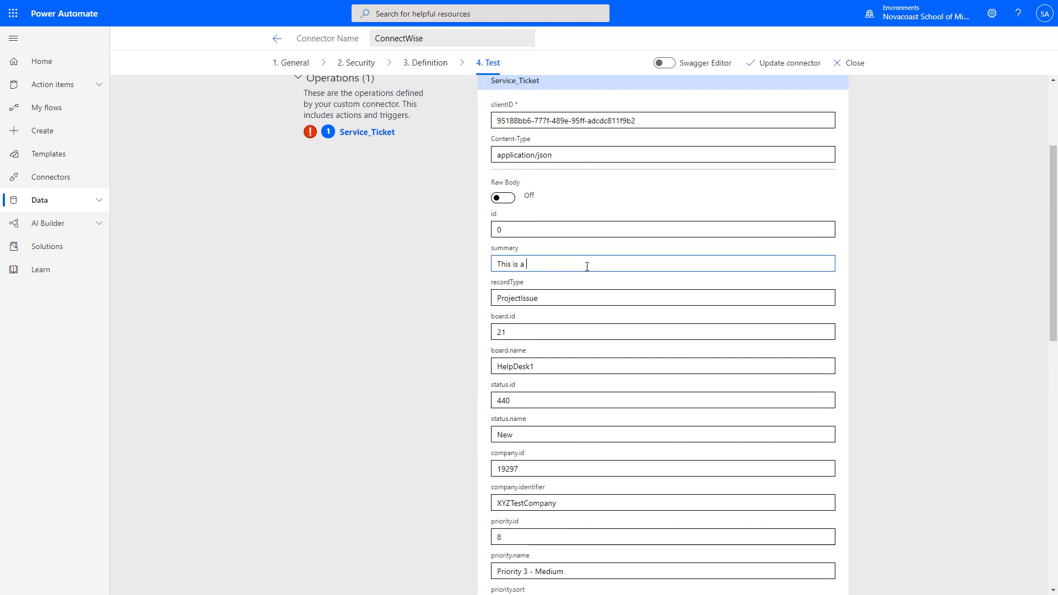
pyautogui.write('test Demo')
# Rerun the test and review the 201 response creating ticket 158 with valid schema.
pyautogui.scroll(-7, 730, 293)
pyautogui.scroll(-2, 730, 293)
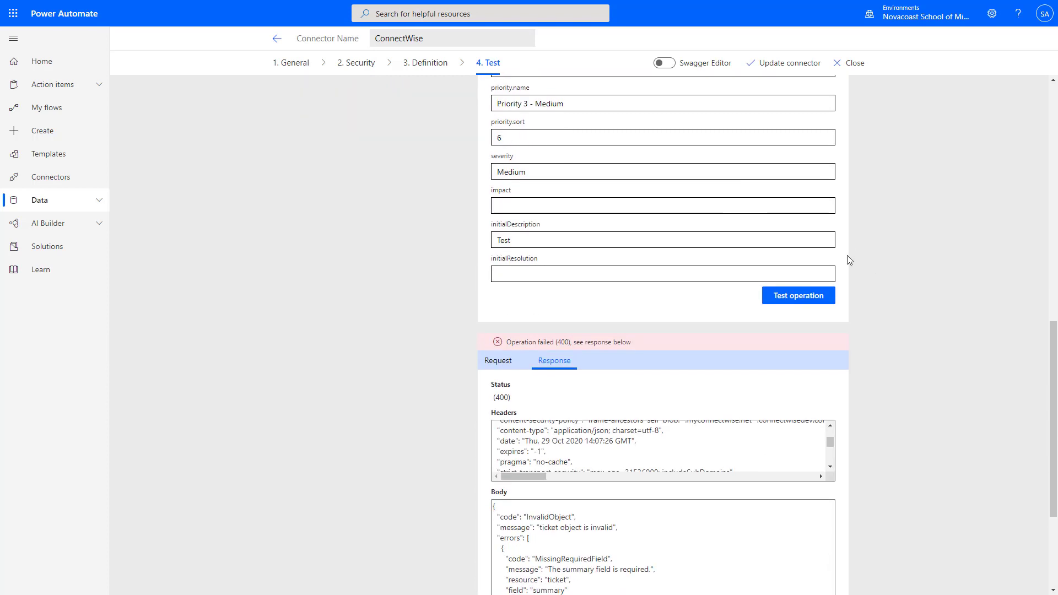
pyautogui.click(787, 302)
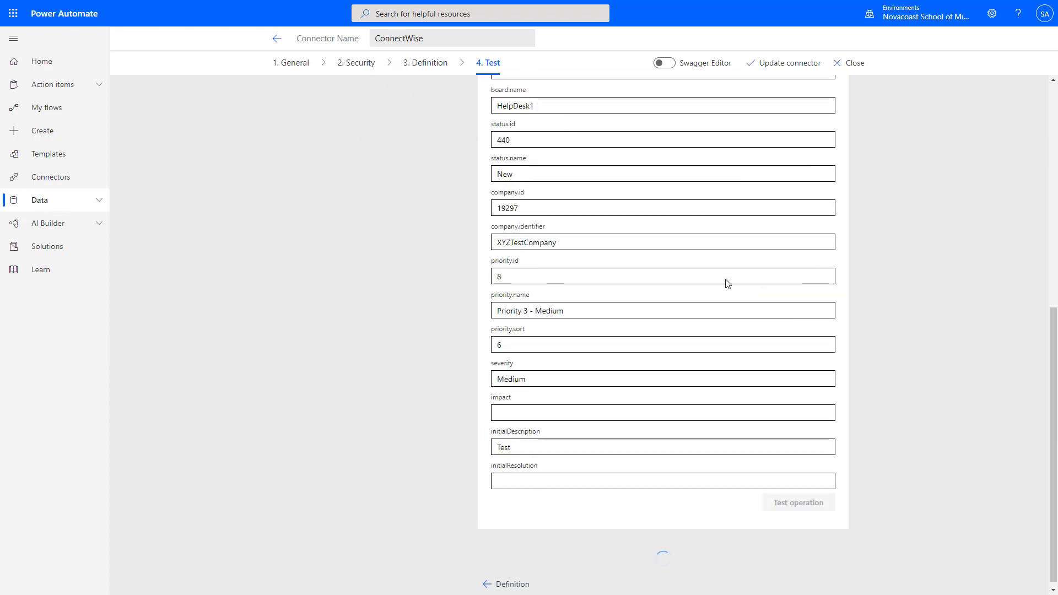
pyautogui.scroll(-5, 726, 279)
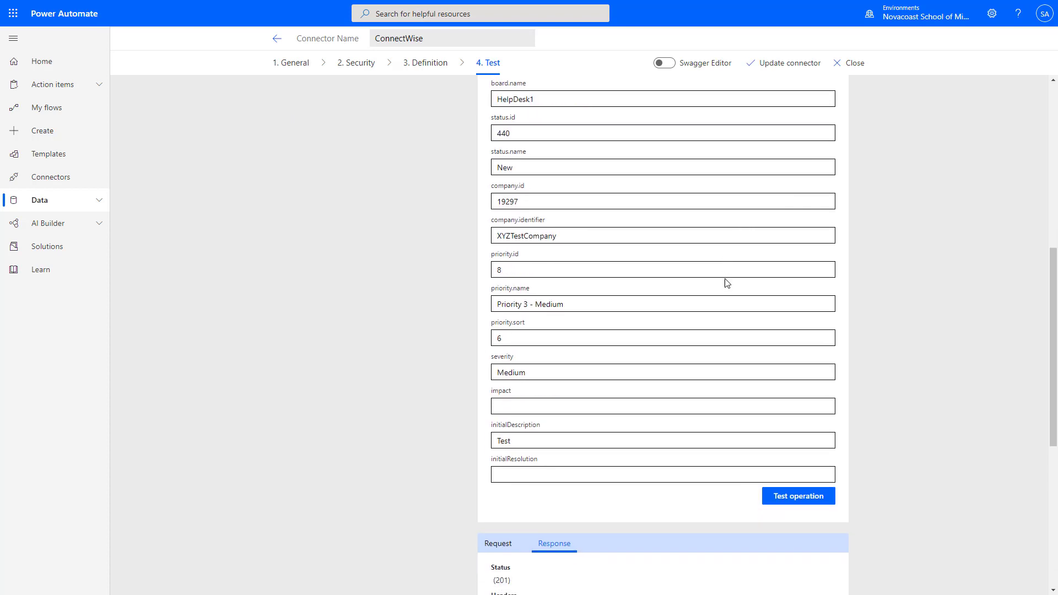
pyautogui.scroll(-6, 727, 279)
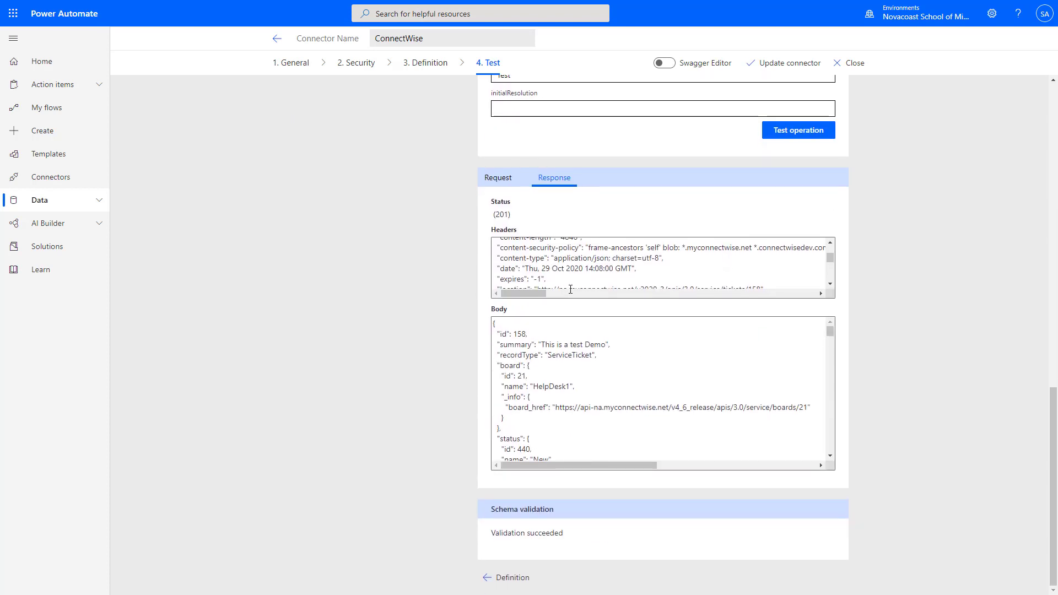
pyautogui.scroll(-1, 653, 371)
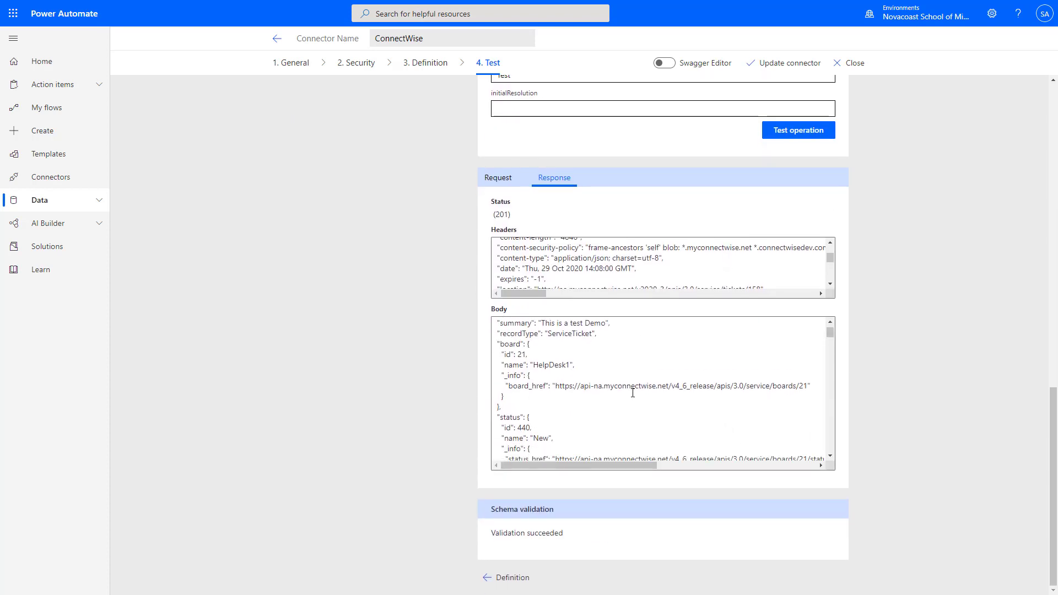
pyautogui.scroll(-3, 566, 367)
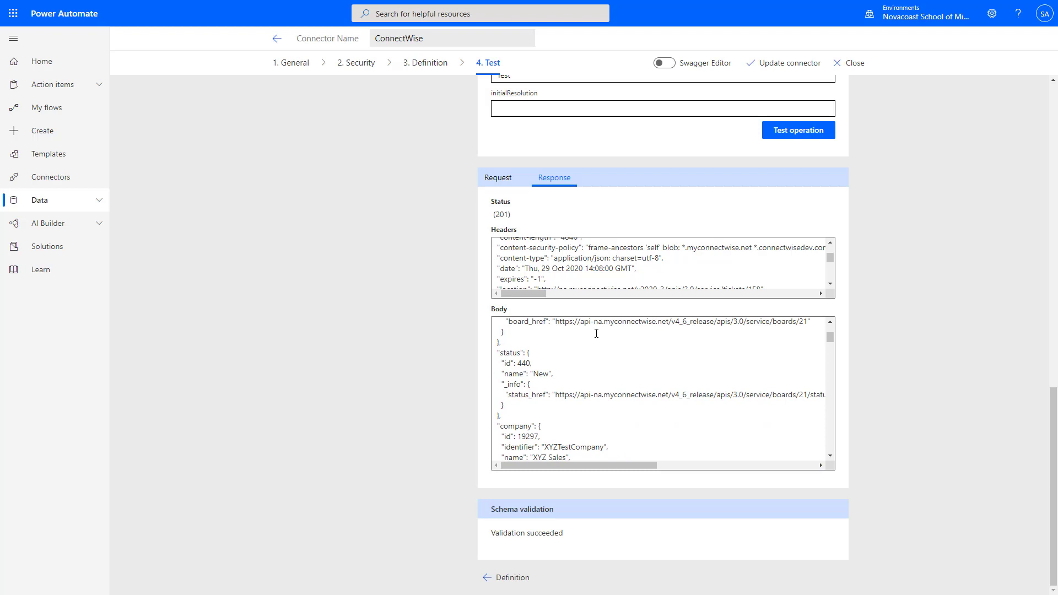
# Check ticket #158 'This is a test Demo' in ConnectWise Manage, then switch back to Power Automate.
pyautogui.hotkey('alt', 'Tab')
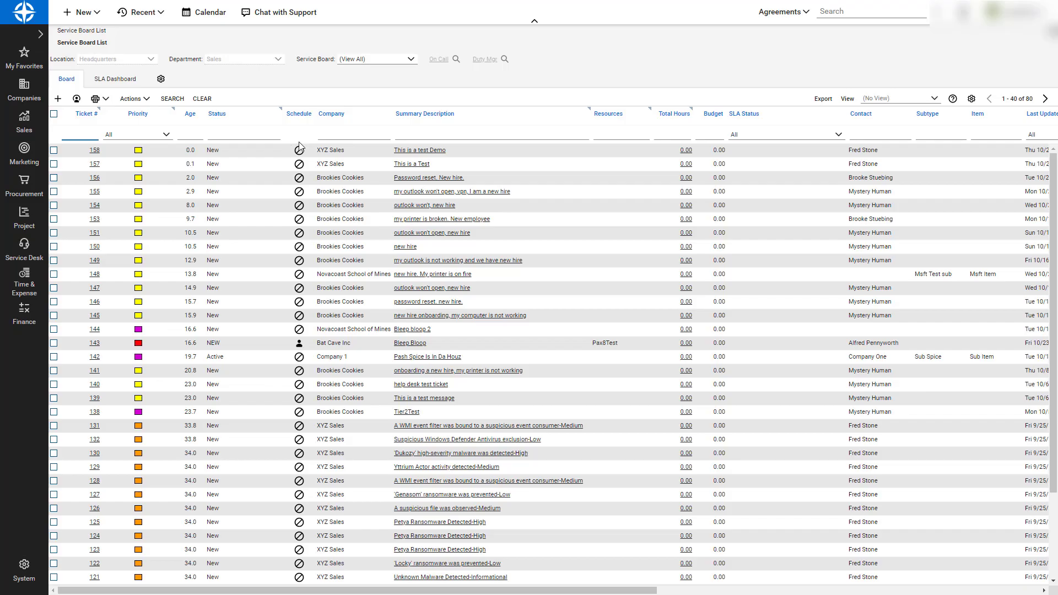
pyautogui.click(325, 150)
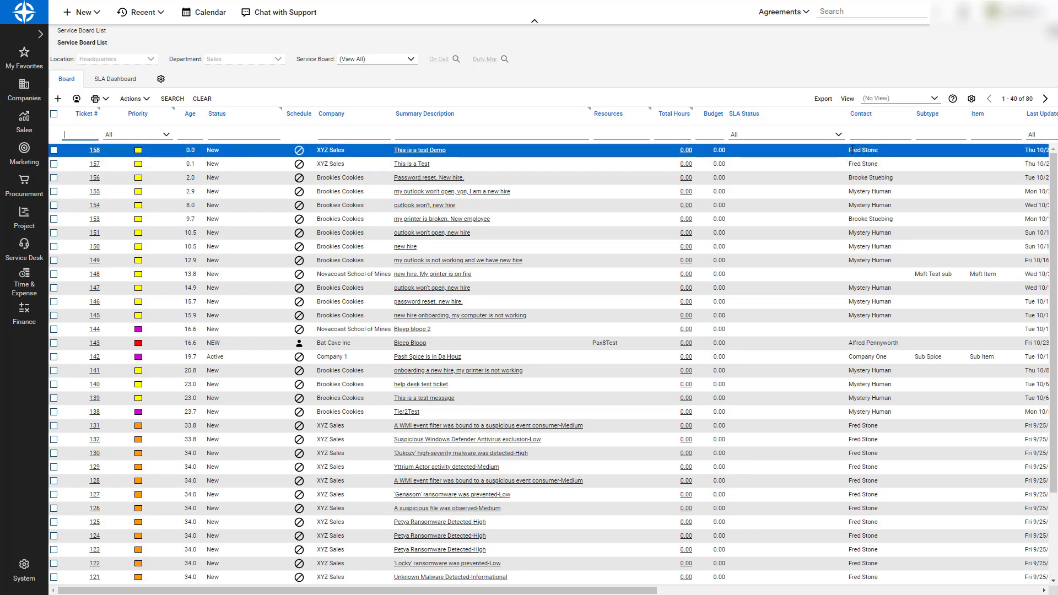
pyautogui.click(435, 152)
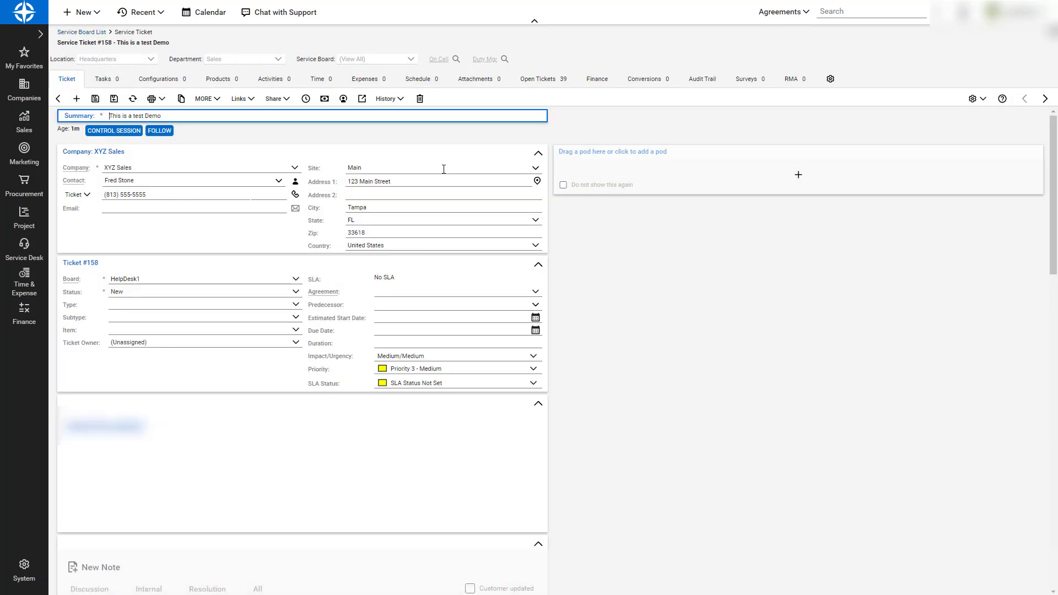
pyautogui.scroll(-1, 430, 237)
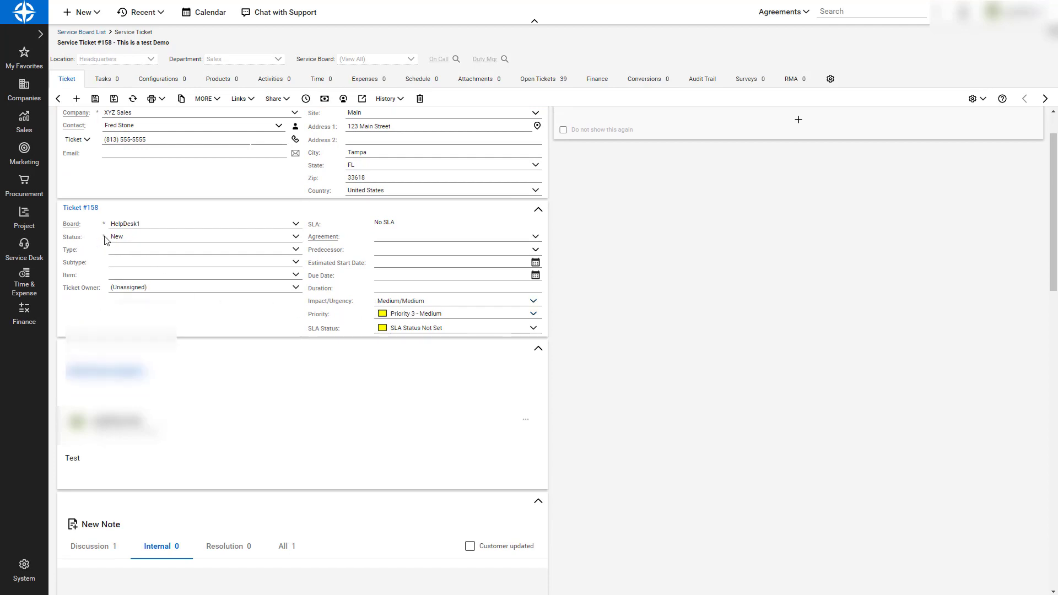
pyautogui.scroll(-2, 224, 338)
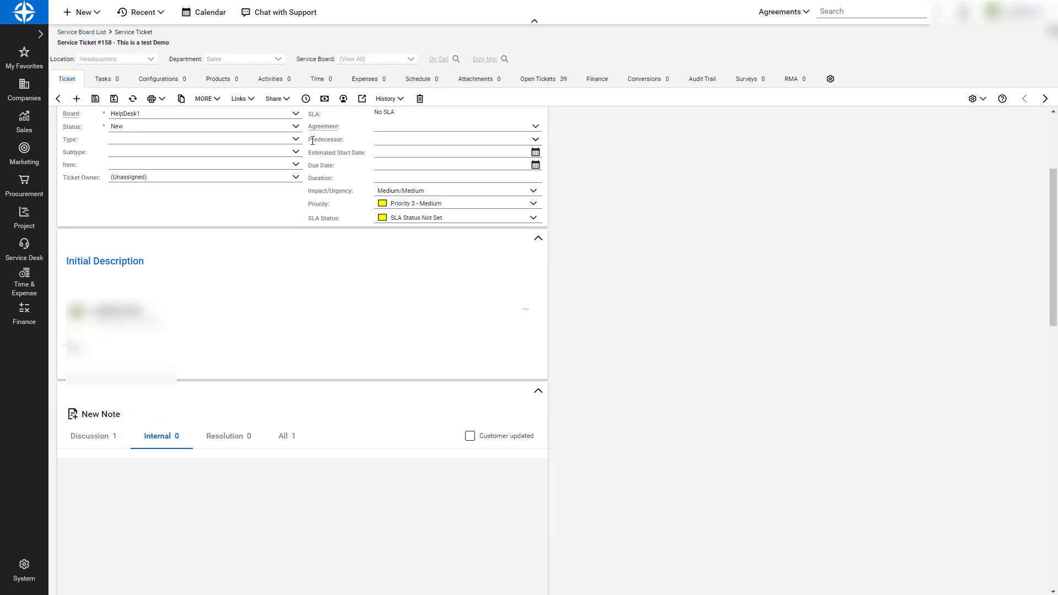
pyautogui.scroll(2, 424, 217)
pyautogui.hotkey('alt', 'Tab')
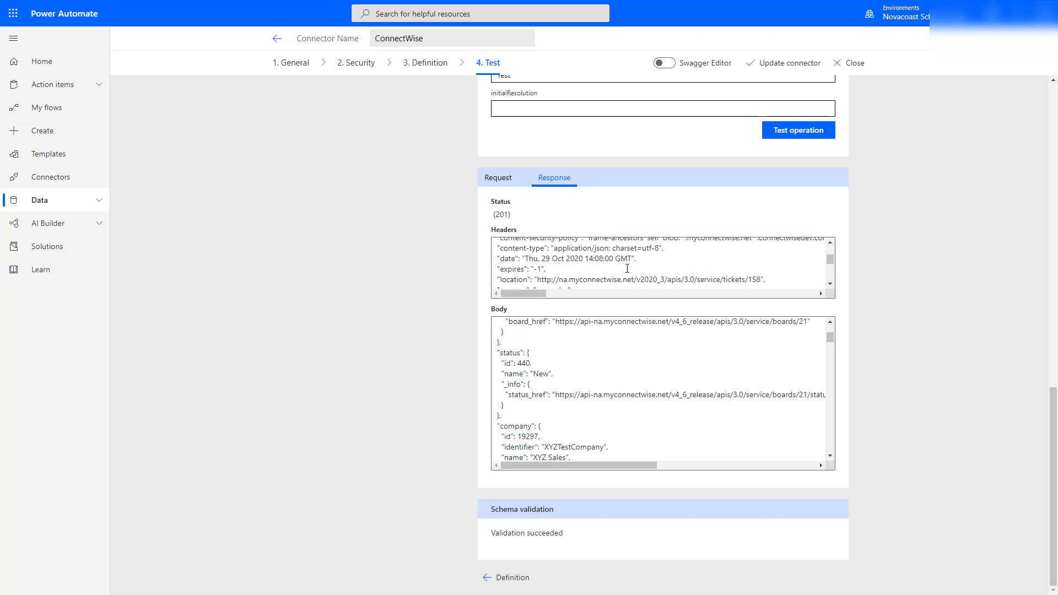
# Save the custom connector and start a blank automated flow.
pyautogui.scroll(-2, 661, 265)
pyautogui.click(781, 63)
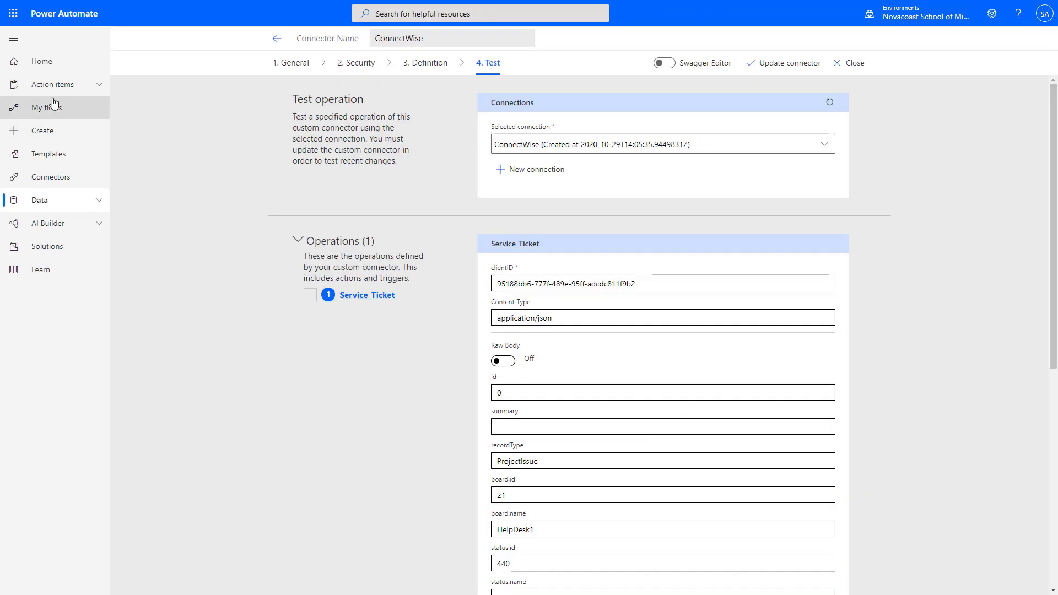
pyautogui.click(69, 126)
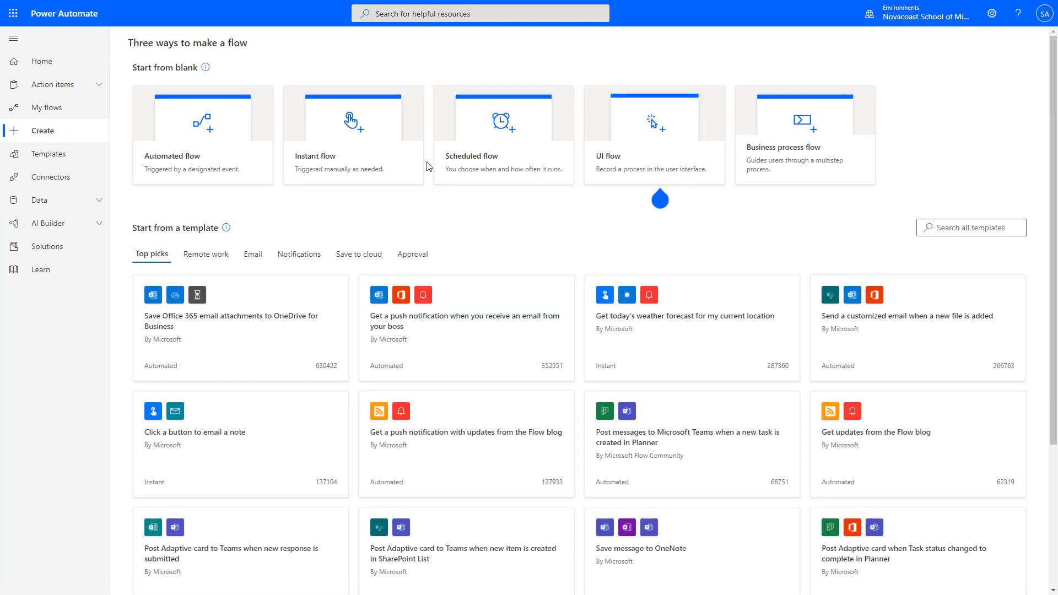
pyautogui.click(251, 134)
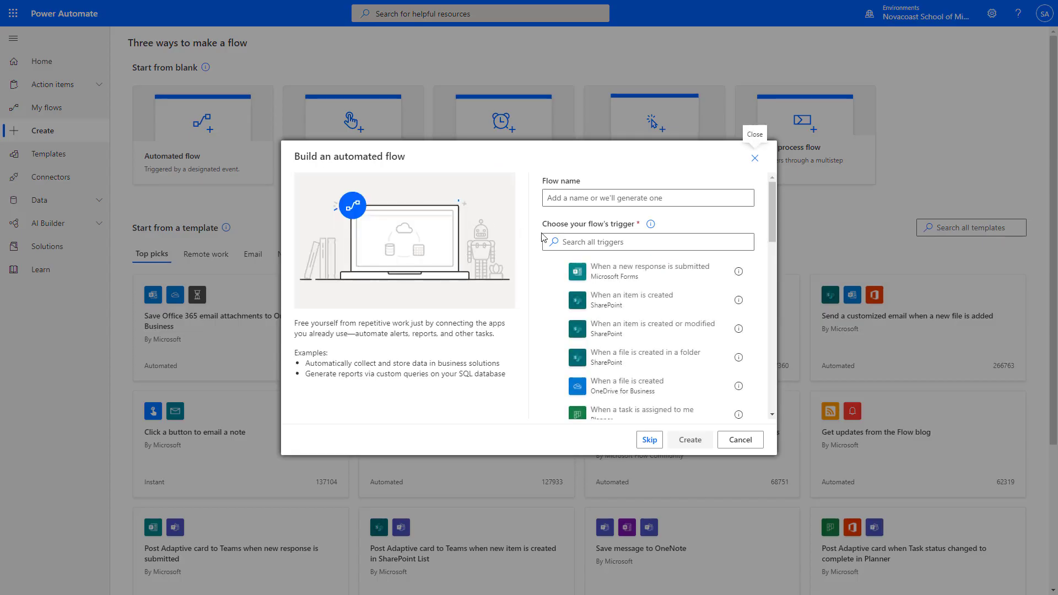
pyautogui.click(647, 441)
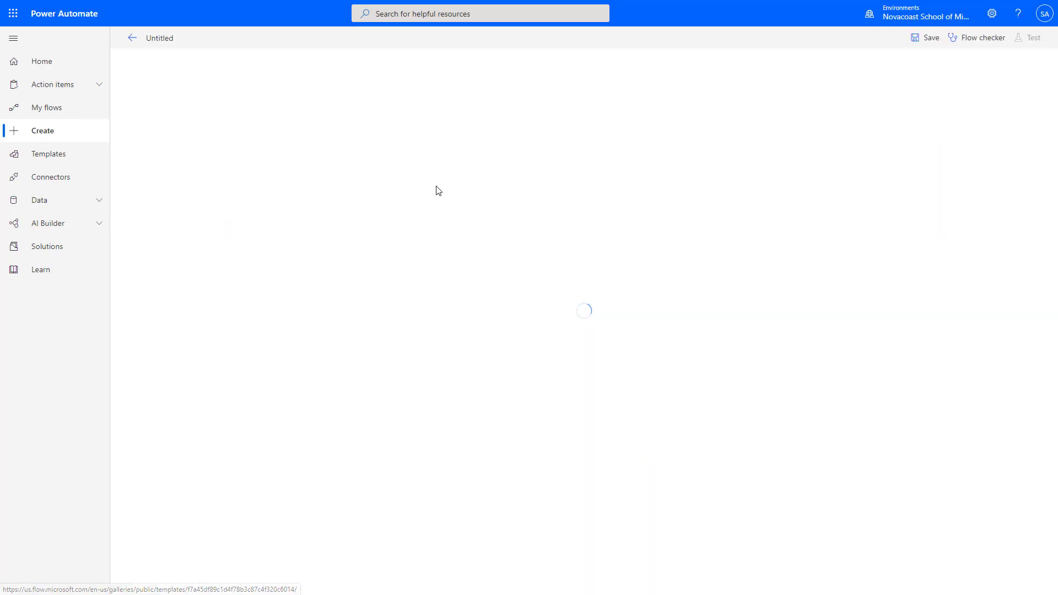
# Name the flow 'CASB to CW' and add the Cloud App Security 'When an alert is generated' trigger.
pyautogui.click(158, 40)
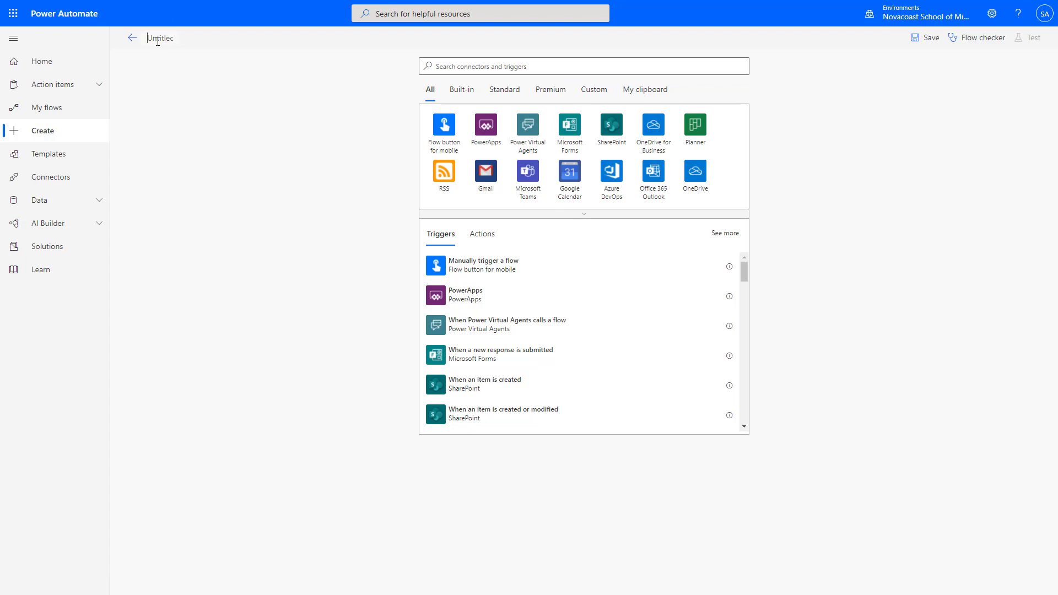
pyautogui.hotkey('ctrl', 'a')
pyautogui.press('BackSpace')
pyautogui.write('CASB to CW')
pyautogui.click(494, 69)
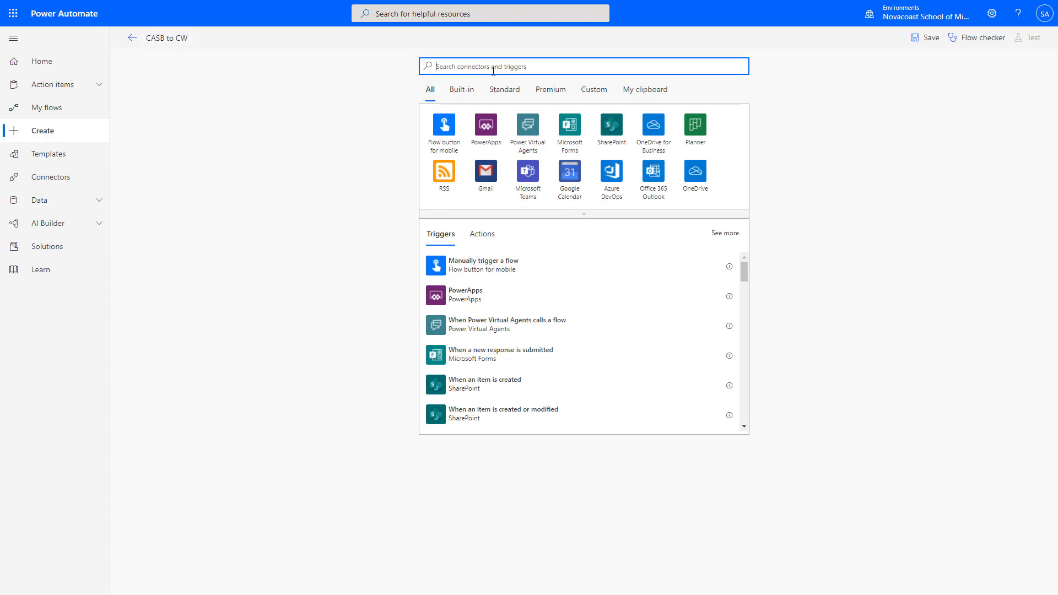
pyautogui.write('Cloud App')
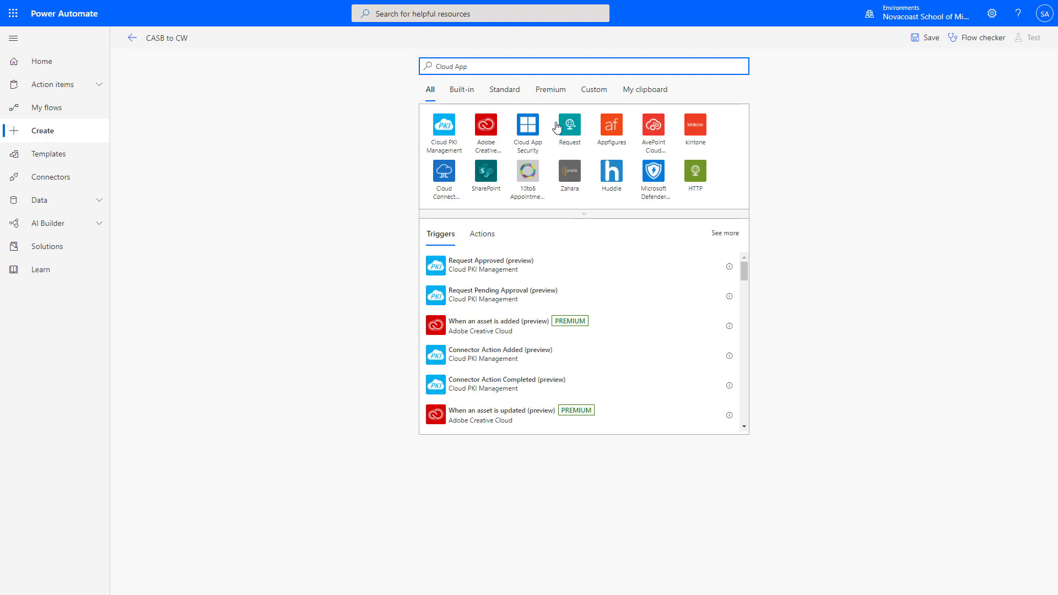
pyautogui.click(533, 132)
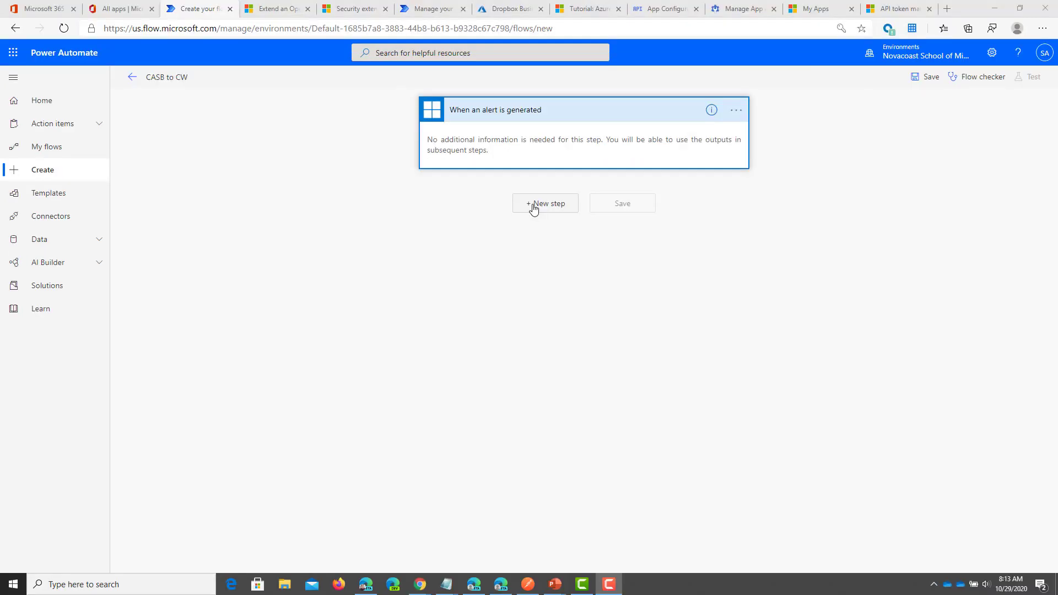
# Add ConnectWise's Create a New Service Ticket action with company 19297, XYZTestCompany, impact Medium.
pyautogui.click(533, 208)
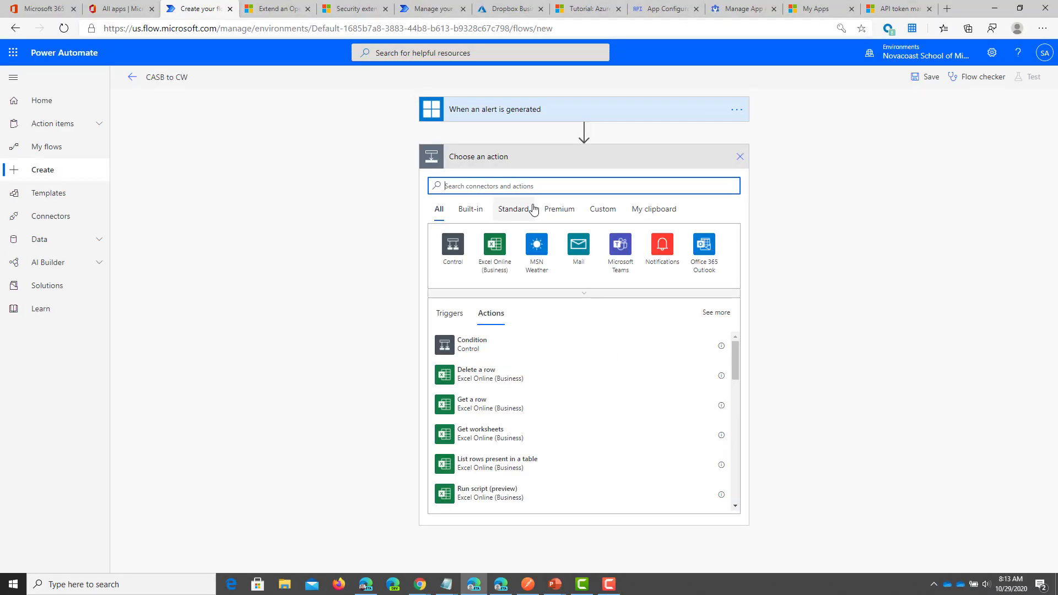
pyautogui.click(598, 210)
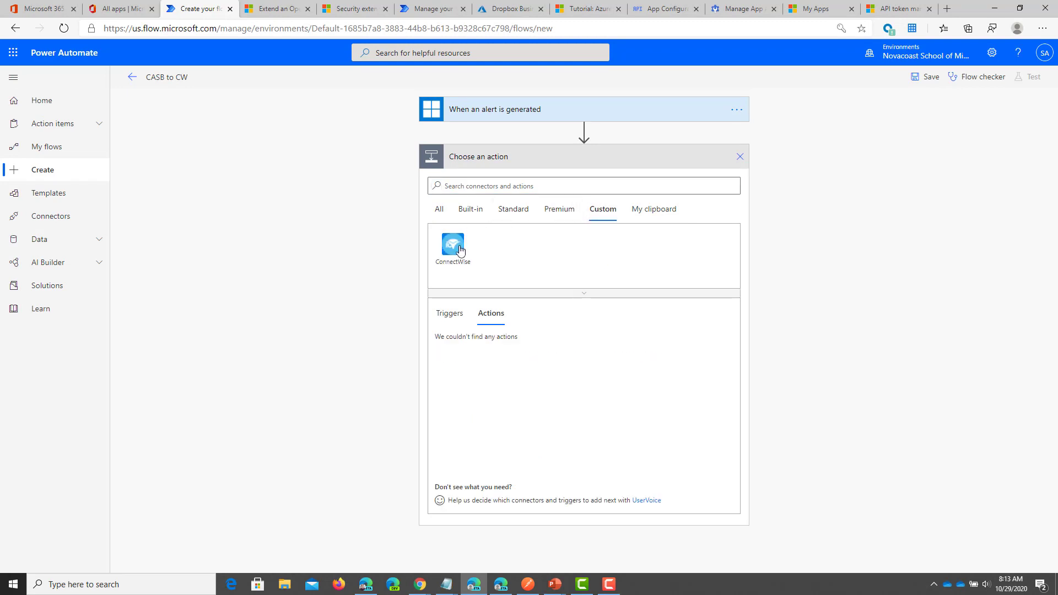
pyautogui.click(453, 245)
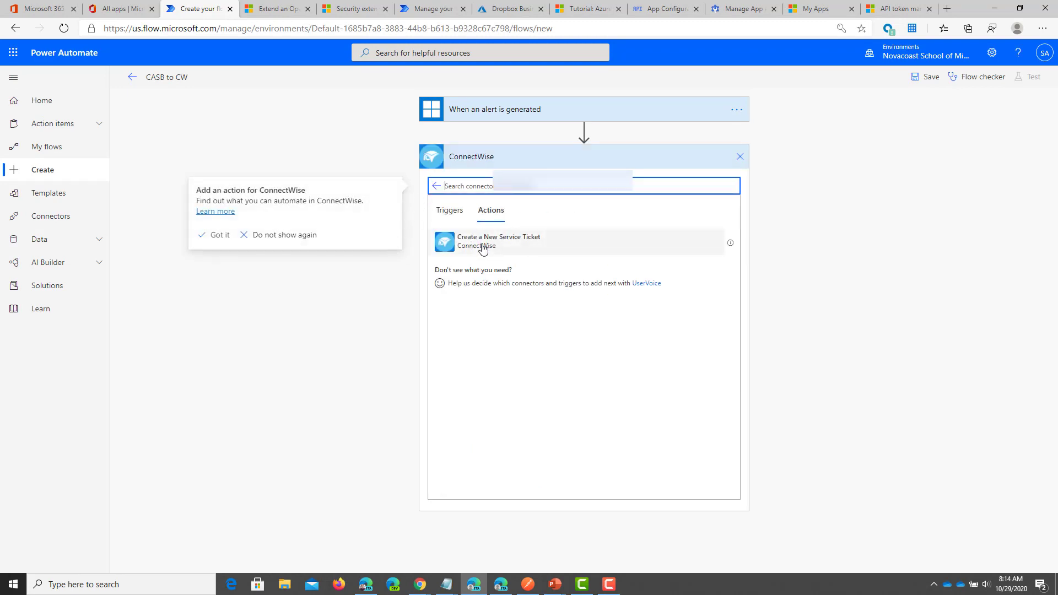
pyautogui.click(482, 249)
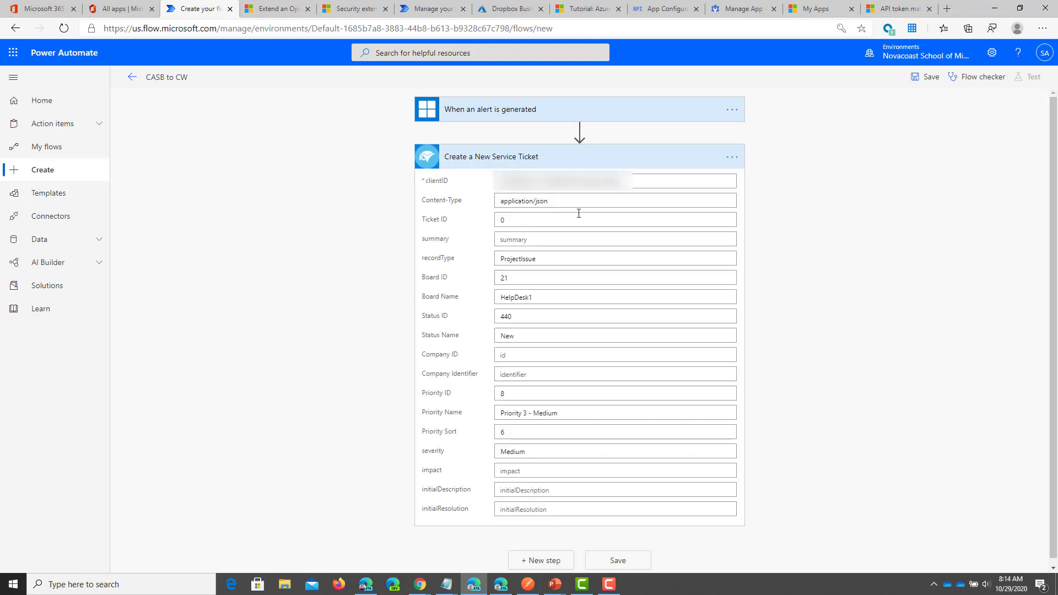
pyautogui.scroll(-1, 578, 213)
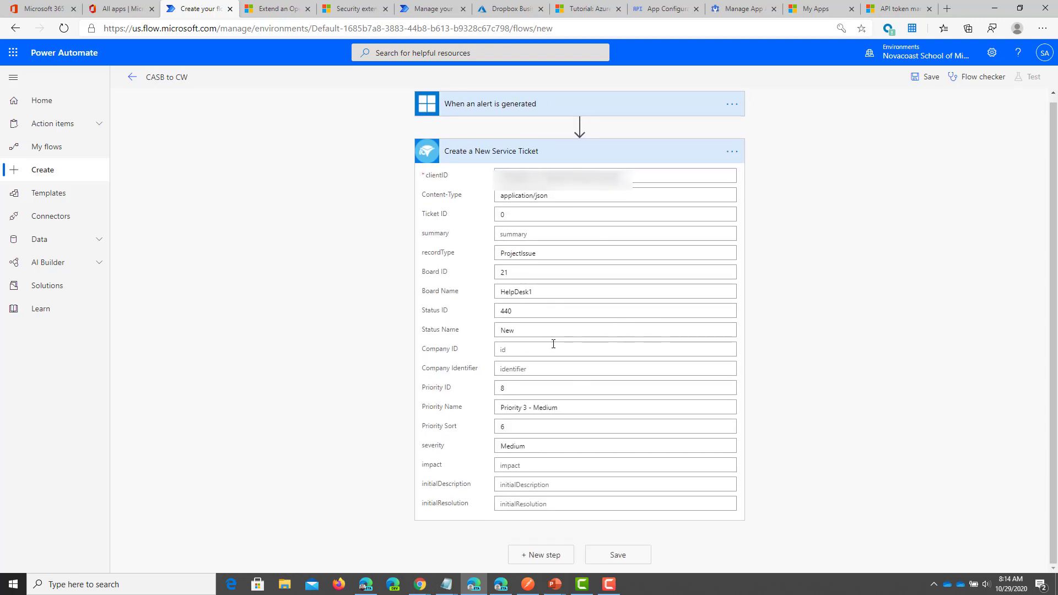
pyautogui.click(528, 349)
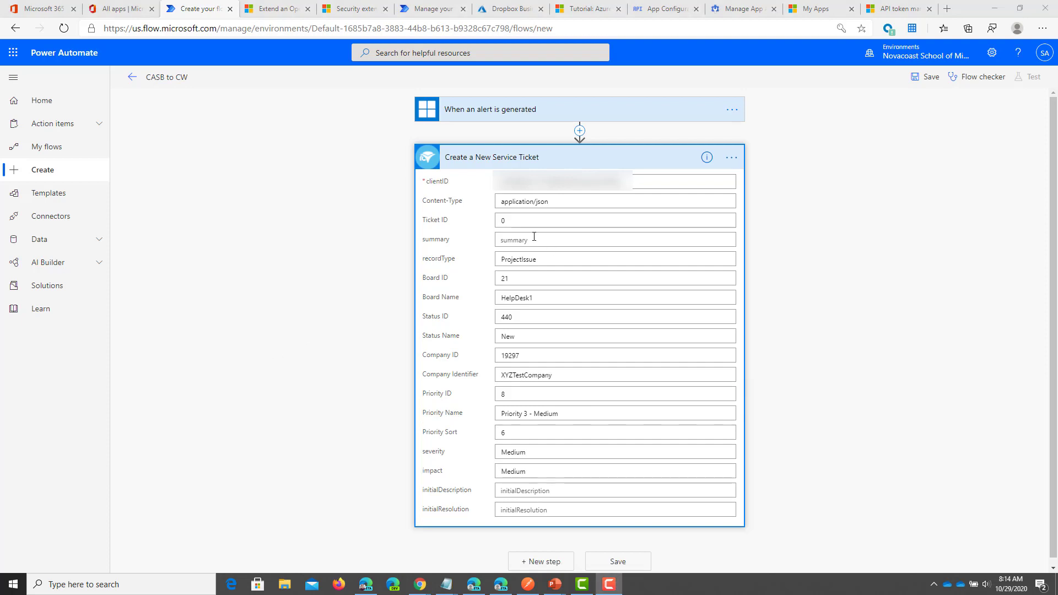
# Set the ticket summary to the alert's AlertDisplayName dynamic content.
pyautogui.click(533, 238)
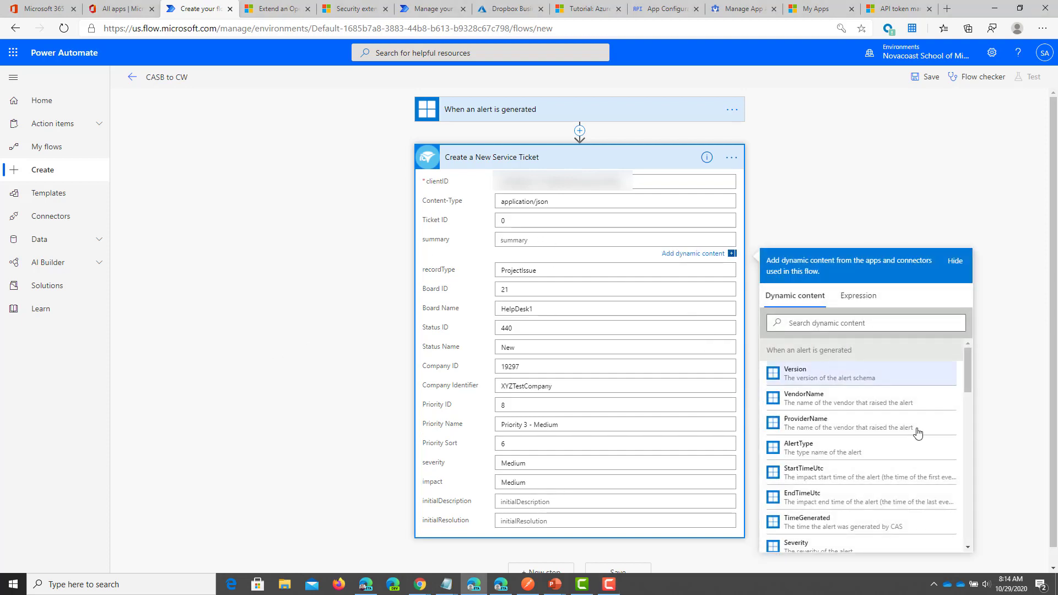
pyautogui.scroll(-2, 915, 430)
pyautogui.scroll(-2, 904, 427)
pyautogui.scroll(-2, 882, 463)
pyautogui.scroll(-2, 857, 482)
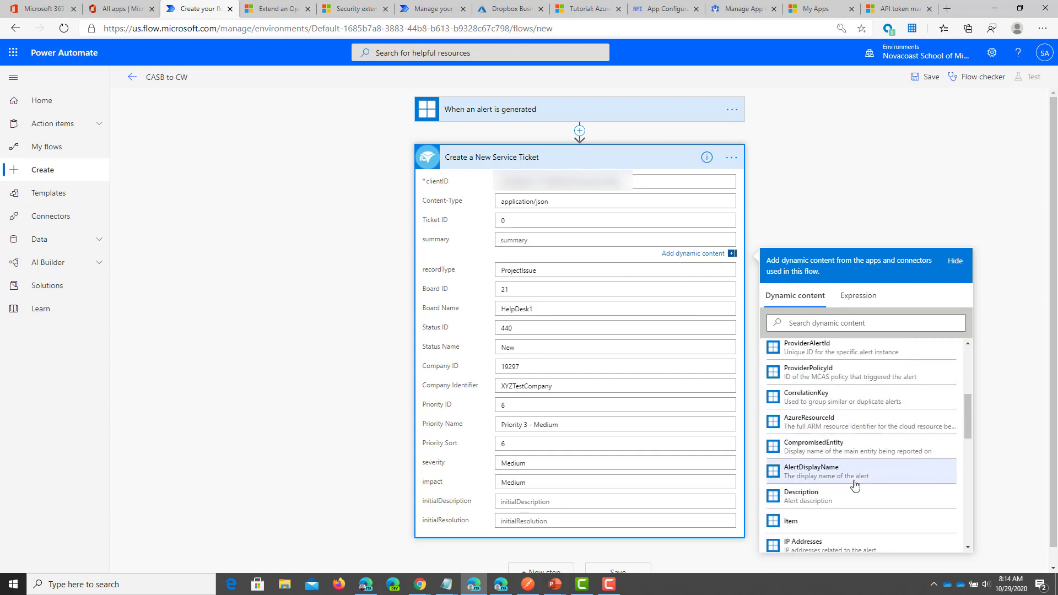
pyautogui.click(871, 474)
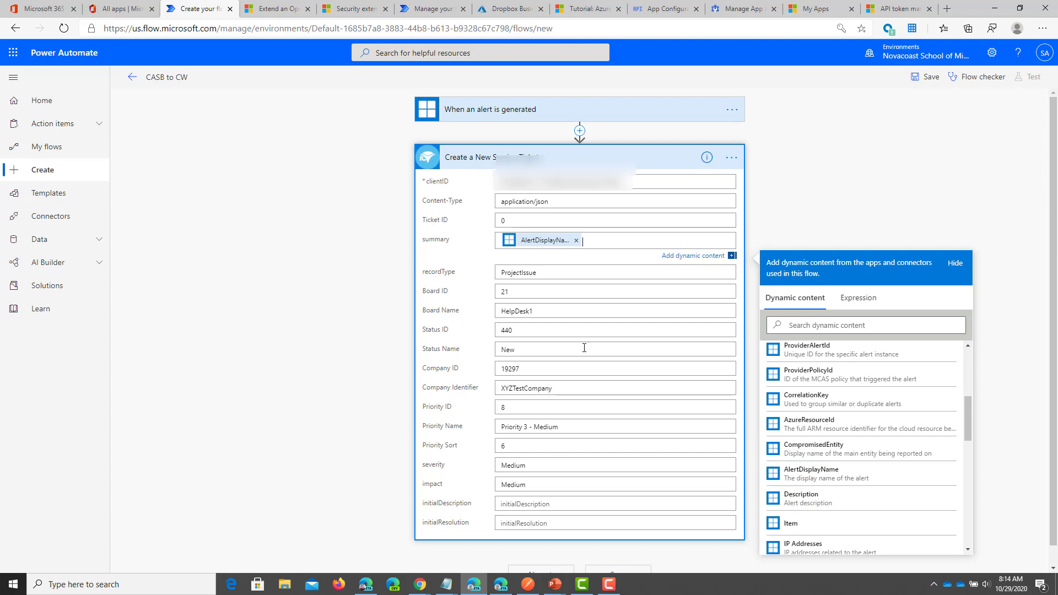
pyautogui.scroll(-1, 645, 474)
# Set initialDescription to the alert's Description dynamic content.
pyautogui.click(629, 488)
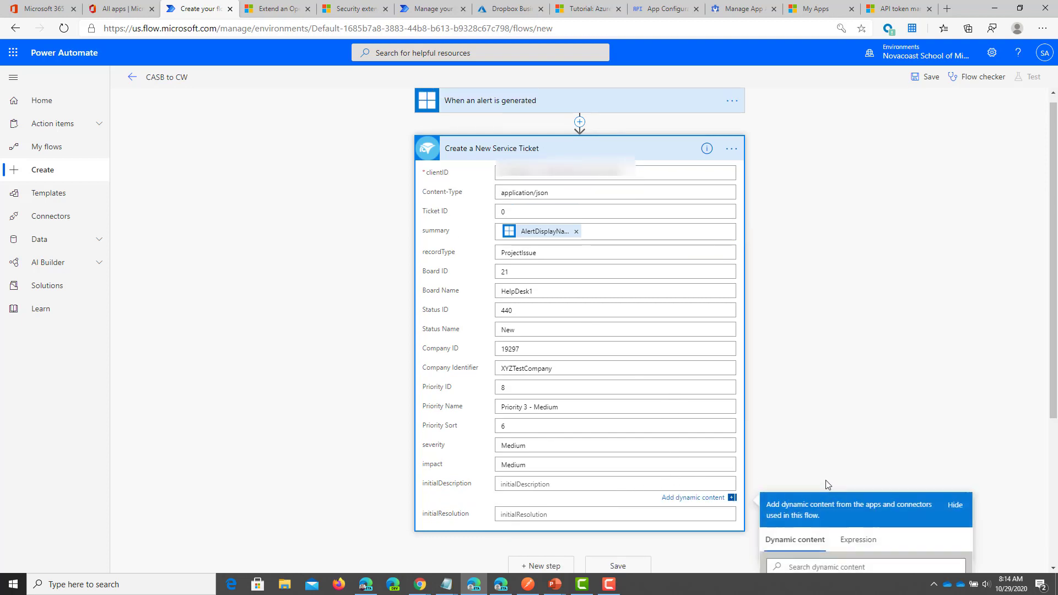
pyautogui.scroll(-4, 832, 479)
pyautogui.scroll(-1, 847, 475)
pyautogui.scroll(-1, 860, 480)
pyautogui.scroll(-2, 886, 494)
pyautogui.scroll(-1, 904, 507)
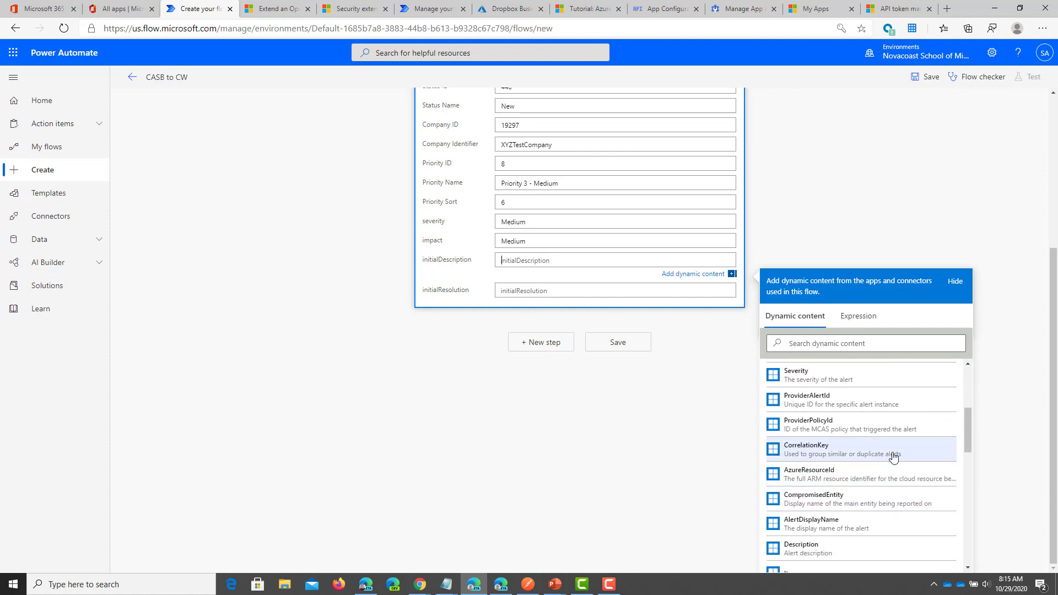
pyautogui.scroll(2, 887, 496)
pyautogui.scroll(-2, 886, 479)
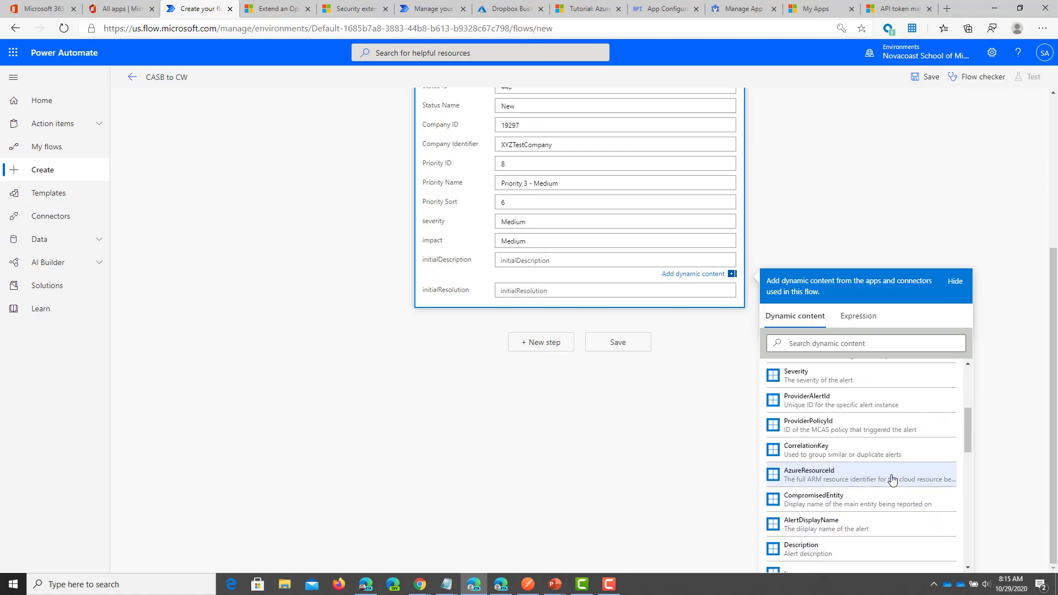
pyautogui.click(870, 549)
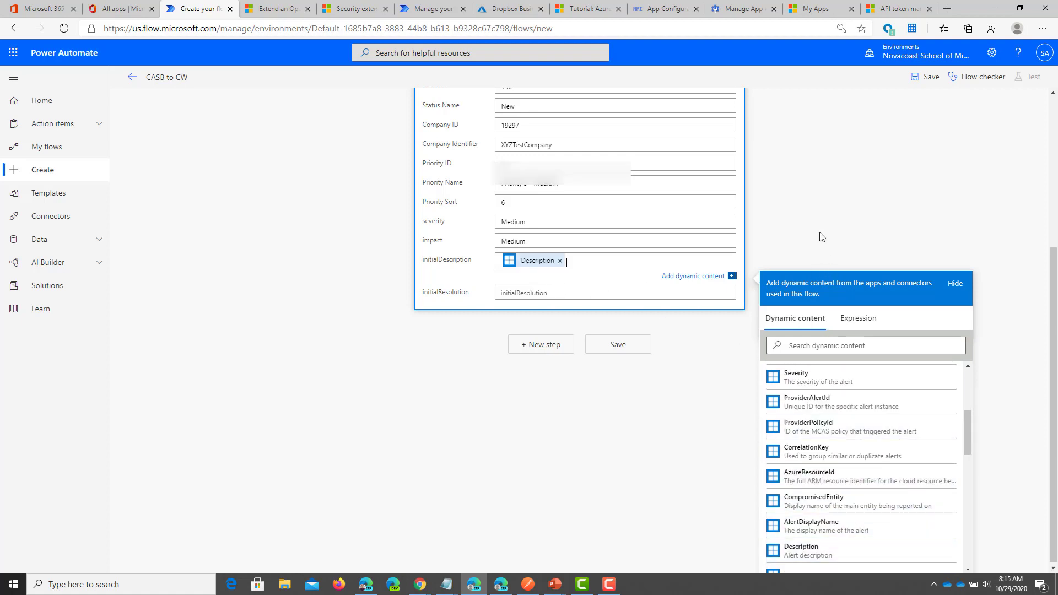
pyautogui.scroll(4, 567, 245)
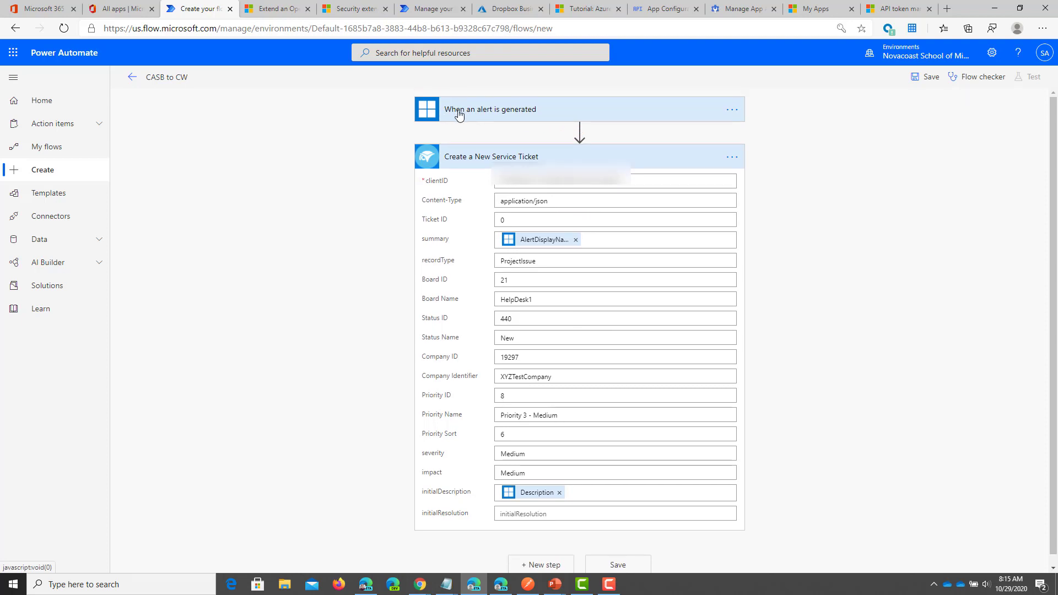
pyautogui.moveTo(579, 133)
pyautogui.scroll(-1, 642, 333)
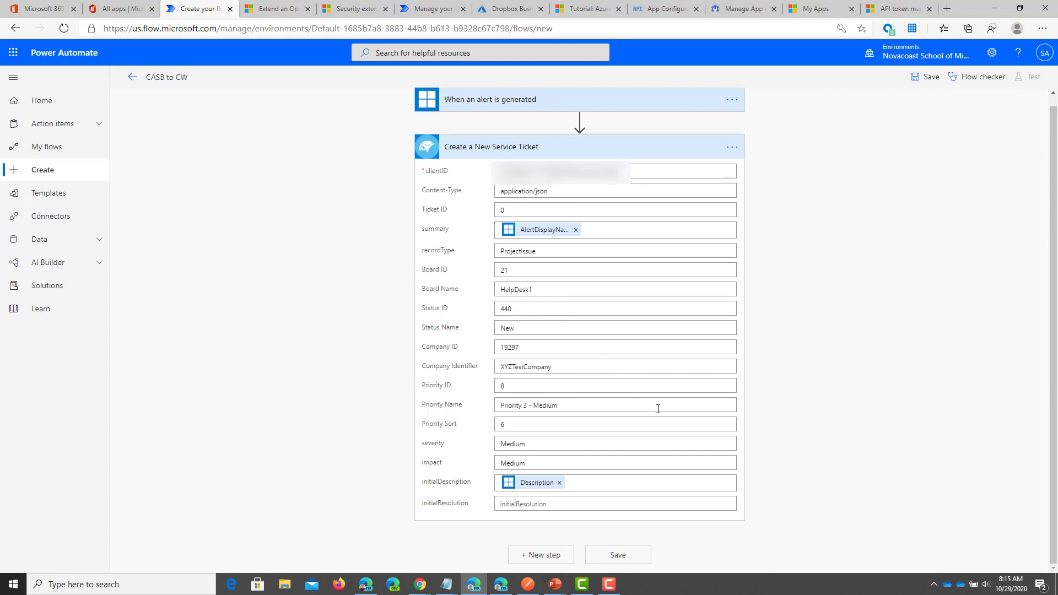
# Save the CASB to CW flow and start a test run using a manually performed trigger.
pyautogui.click(632, 556)
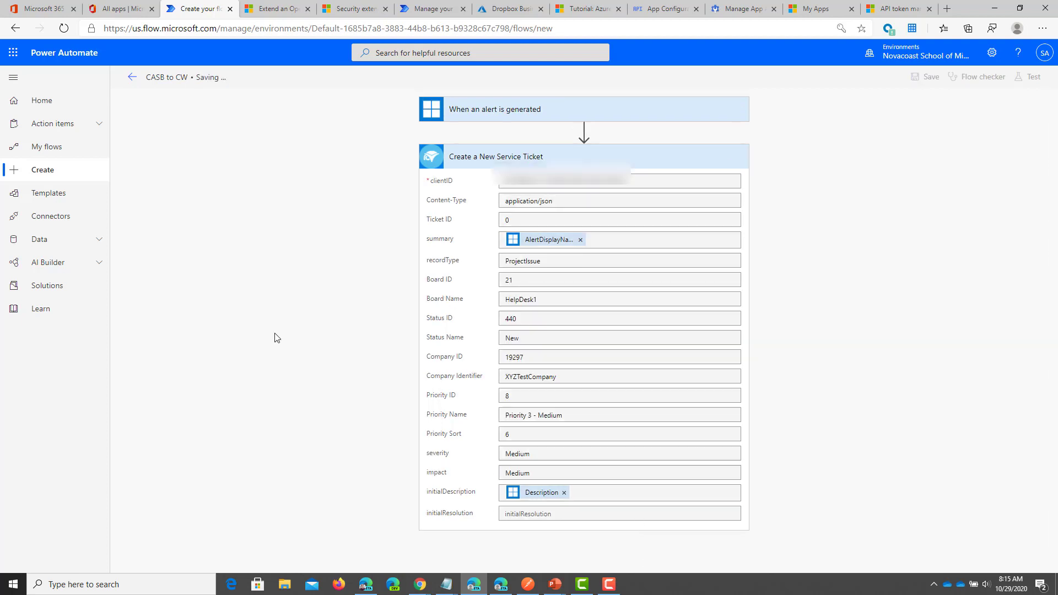
pyautogui.press('F11')
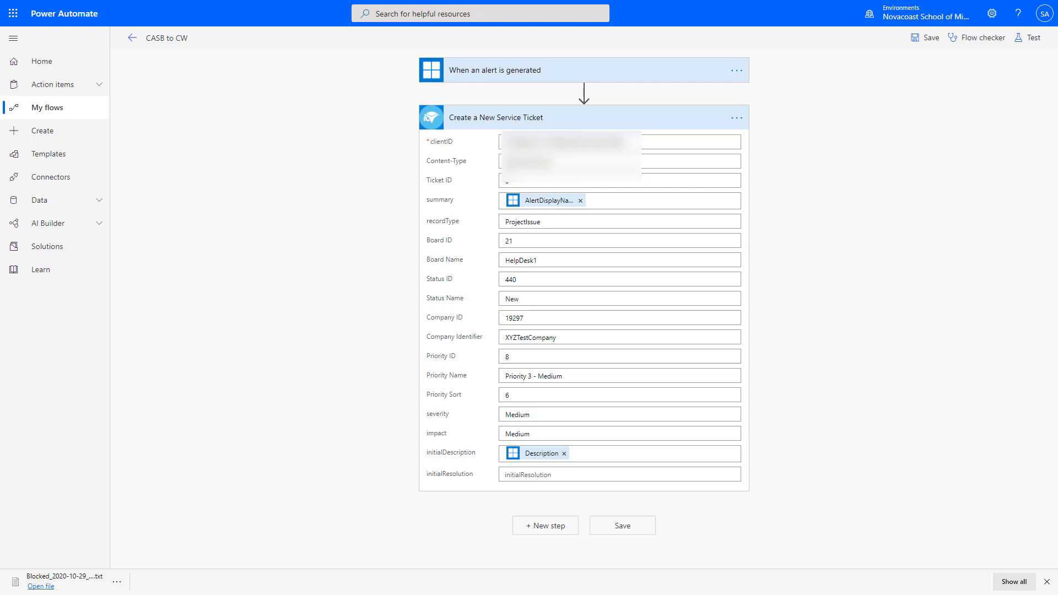
pyautogui.click(1029, 39)
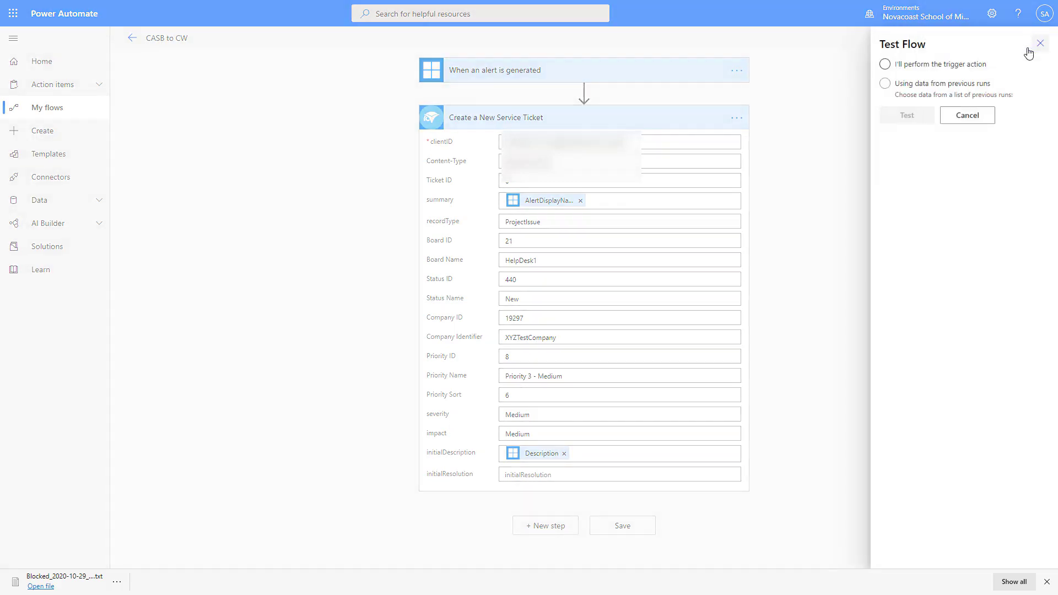
pyautogui.click(921, 65)
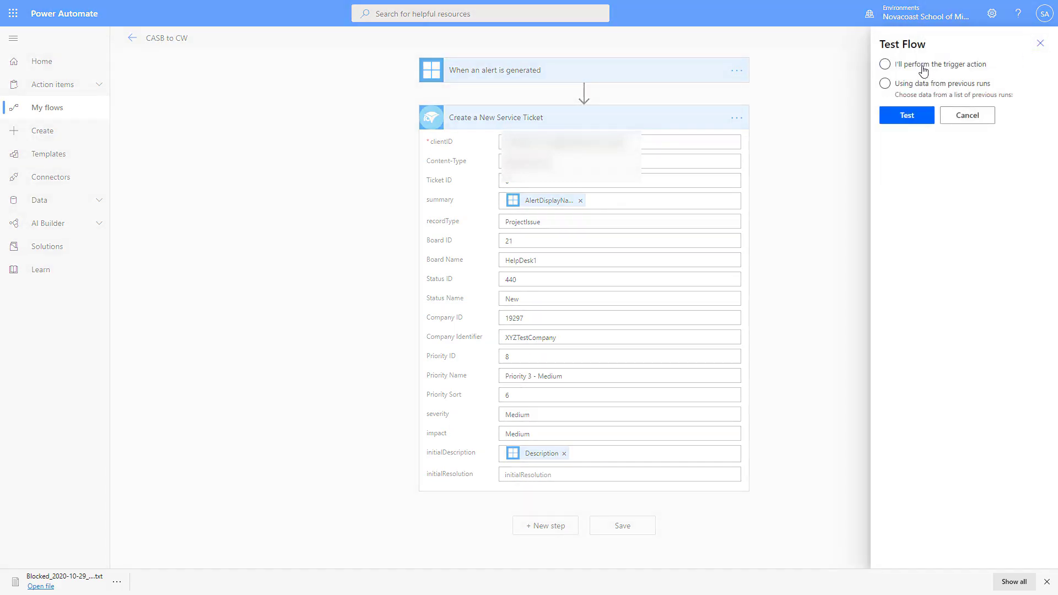
pyautogui.click(926, 118)
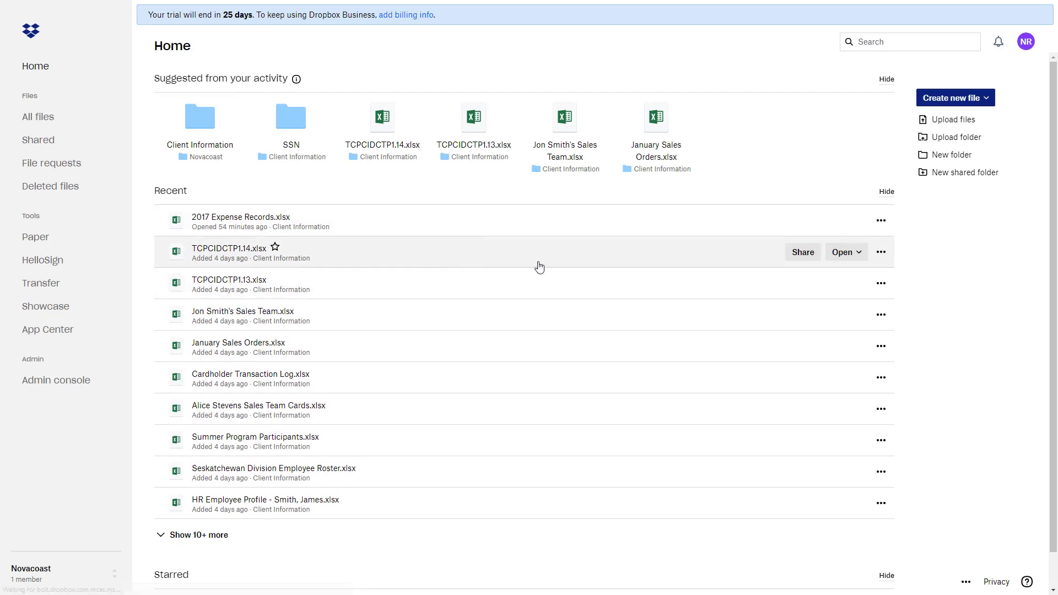
# Leave full screen after the Dropbox file activity to see the successful flow run.
pyautogui.moveTo(527, 253)
pyautogui.press('F11')
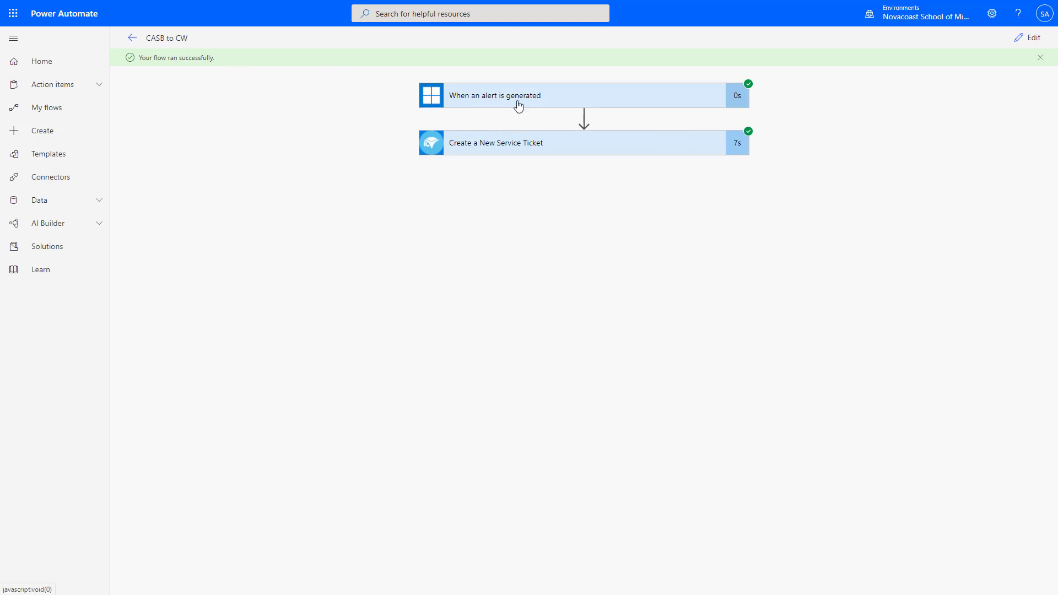
# Expand the alert trigger card and review its output values from the run.
pyautogui.click(535, 114)
pyautogui.scroll(-6, 533, 169)
pyautogui.scroll(-2, 800, 443)
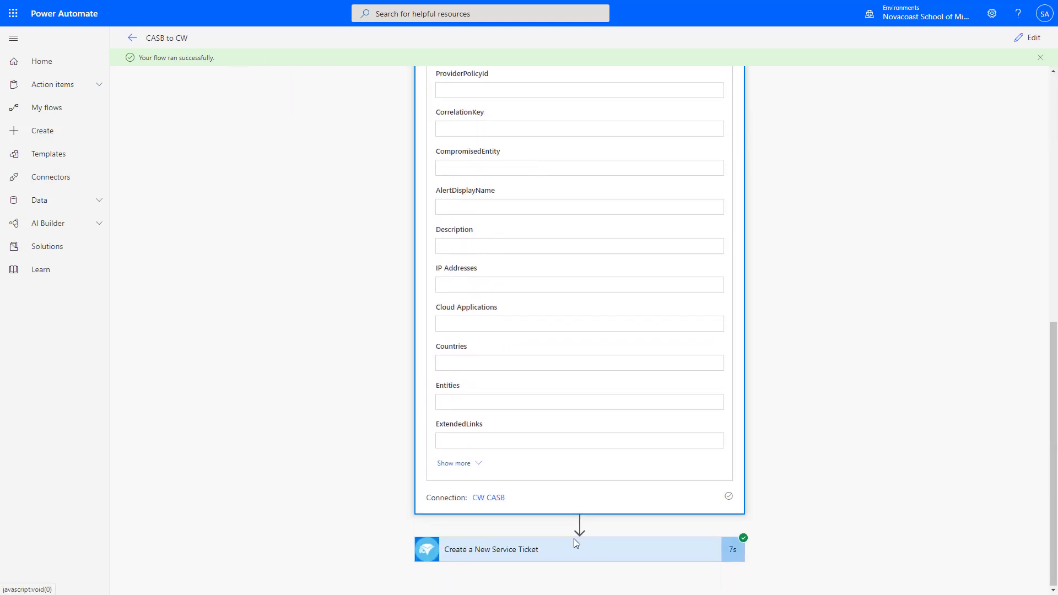
pyautogui.scroll(8, 567, 396)
pyautogui.scroll(1, 568, 396)
pyautogui.scroll(-5, 568, 394)
pyautogui.scroll(-5, 507, 253)
pyautogui.scroll(2, 534, 236)
pyautogui.scroll(2, 573, 211)
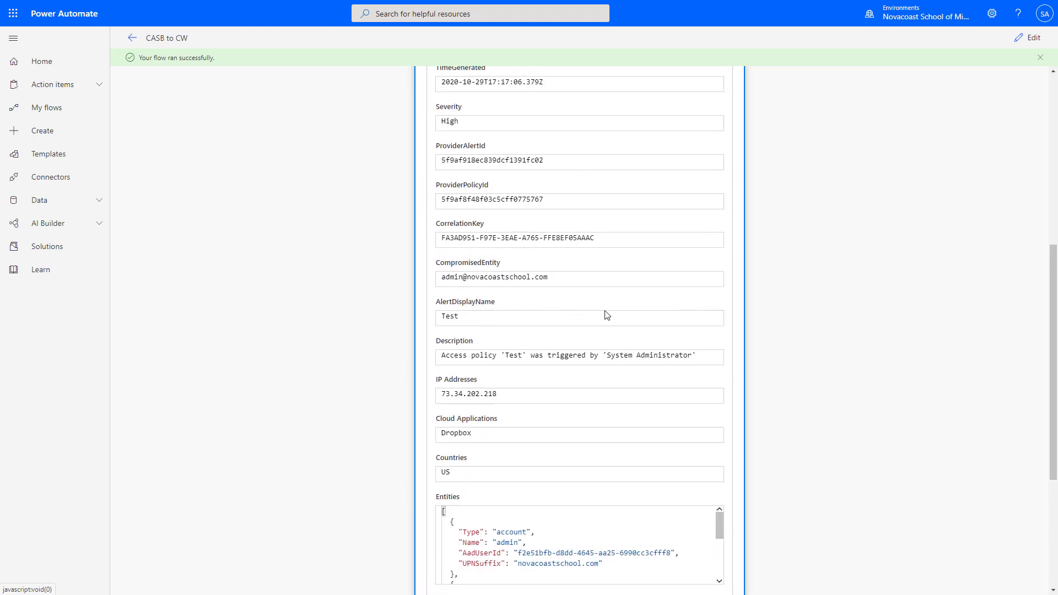
pyautogui.scroll(-2, 661, 375)
pyautogui.scroll(-2, 625, 392)
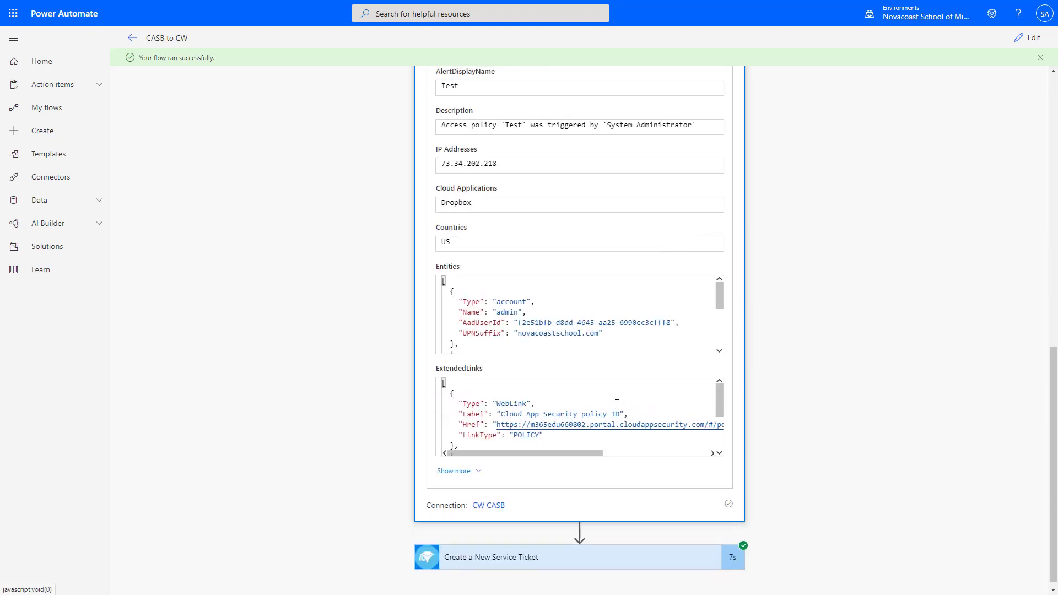
pyautogui.scroll(4, 567, 293)
pyautogui.scroll(6, 567, 288)
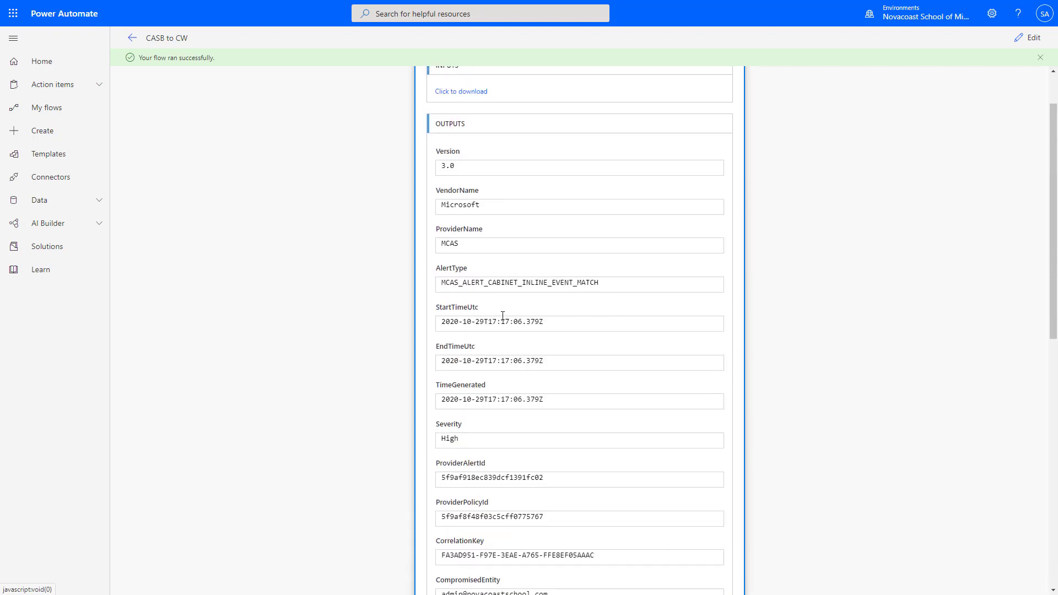
pyautogui.scroll(1, 468, 256)
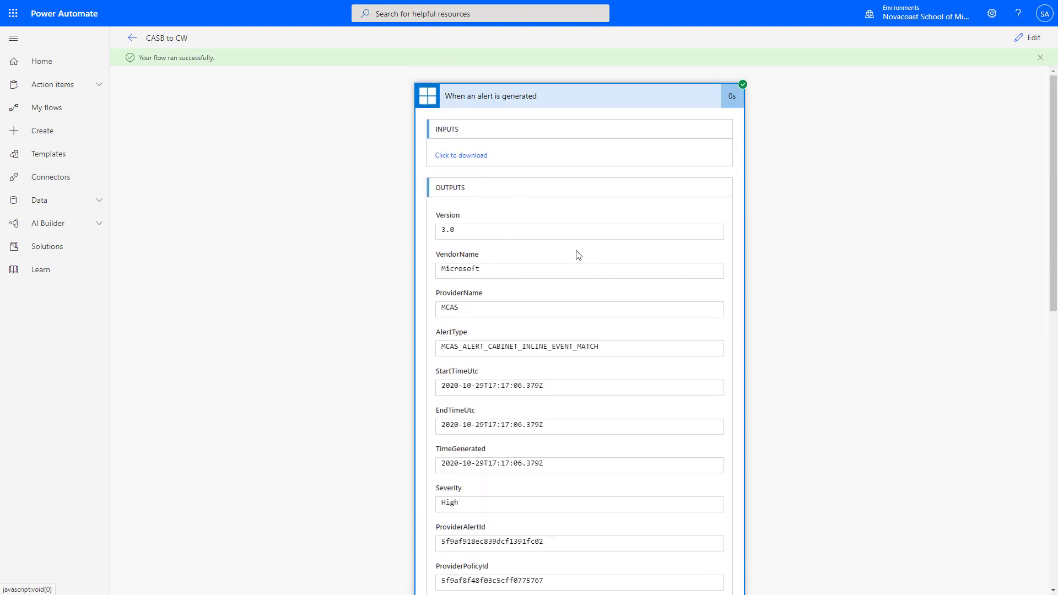
pyautogui.scroll(-5, 573, 253)
pyautogui.scroll(-6, 572, 253)
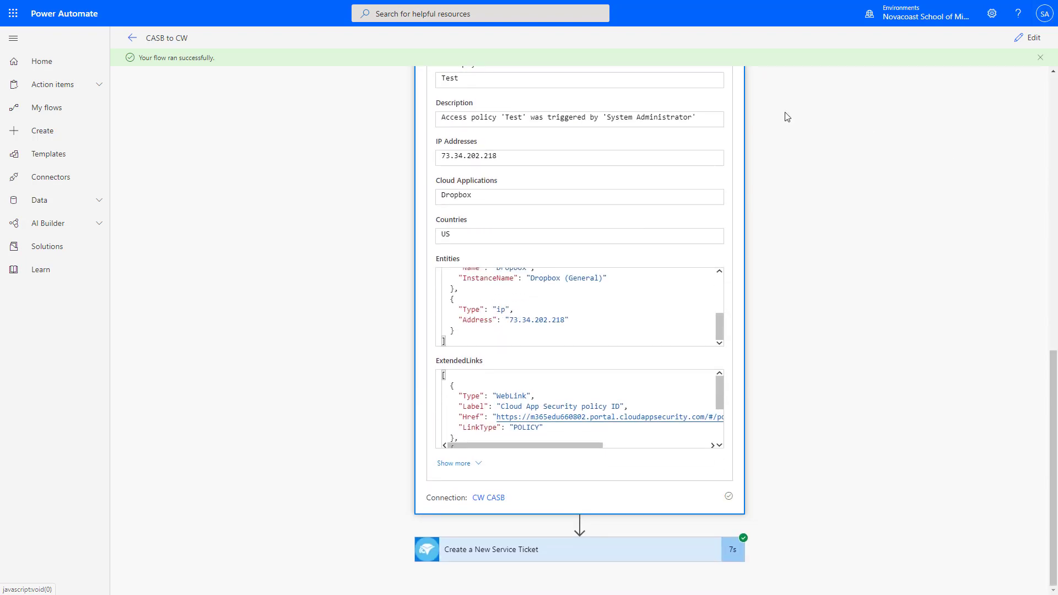
# Review the Create a New Service Ticket step's inputs and response.
pyautogui.click(584, 545)
pyautogui.scroll(-2, 650, 397)
pyautogui.scroll(-5, 651, 344)
pyautogui.scroll(-7, 652, 345)
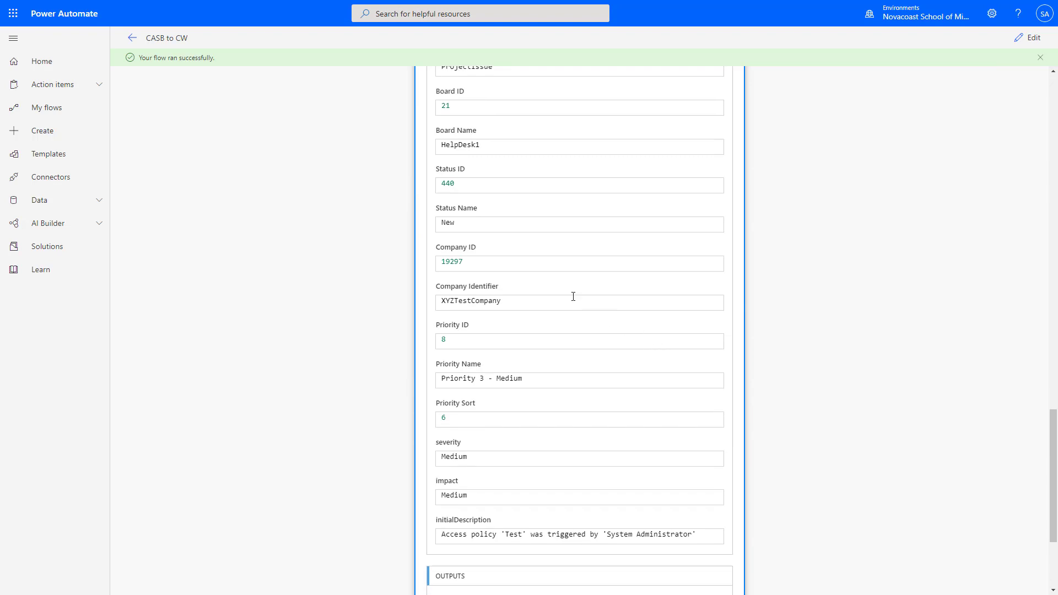
pyautogui.scroll(-3, 595, 301)
pyautogui.scroll(-3, 485, 451)
pyautogui.scroll(-3, 484, 453)
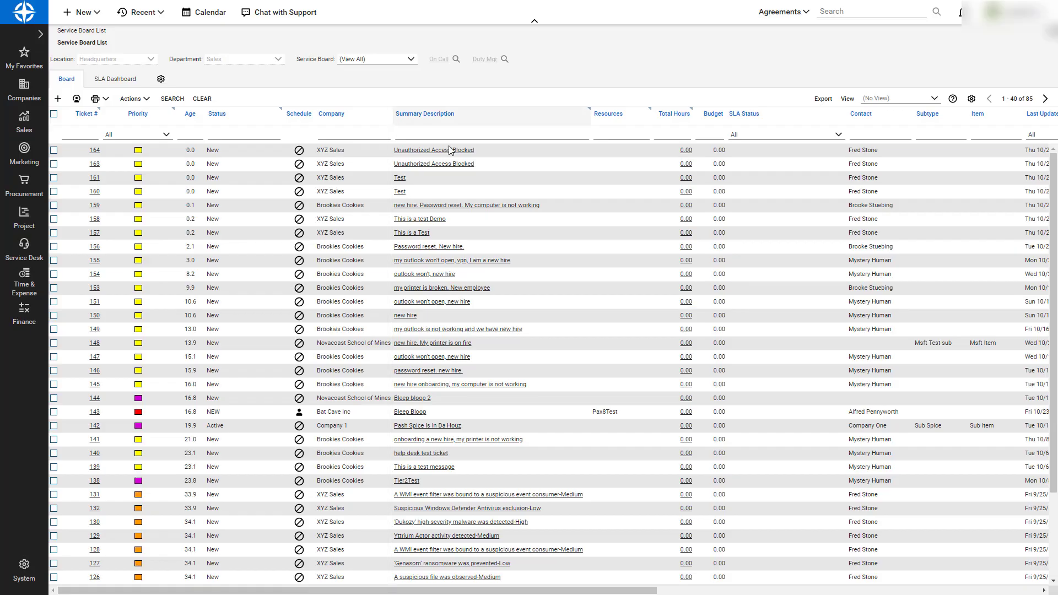
# Open ticket #164 'Unauthorized Access Blocked' from the Service Board list.
pyautogui.click(438, 152)
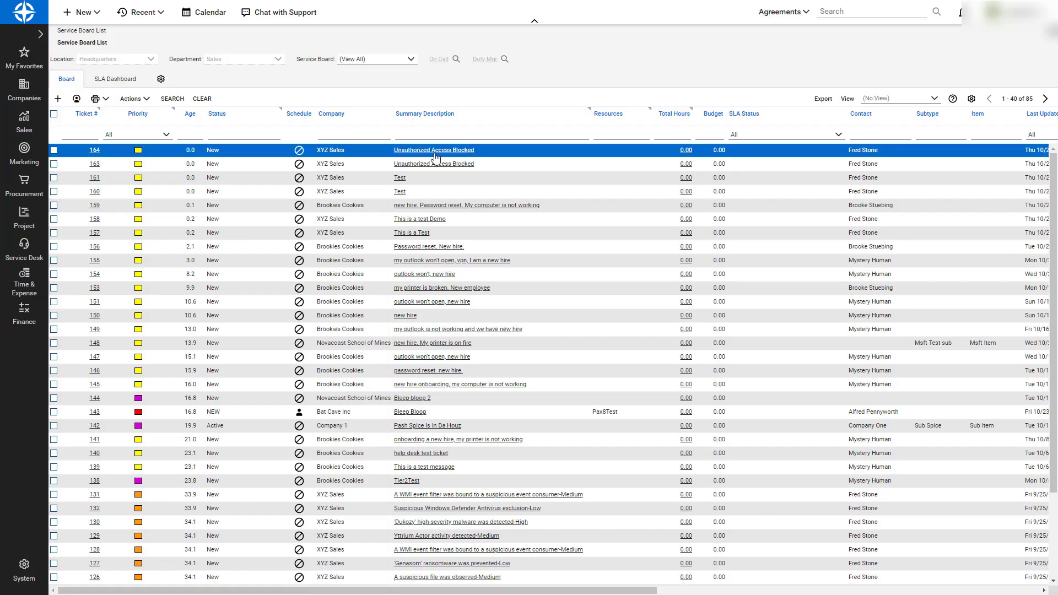
pyautogui.click(428, 150)
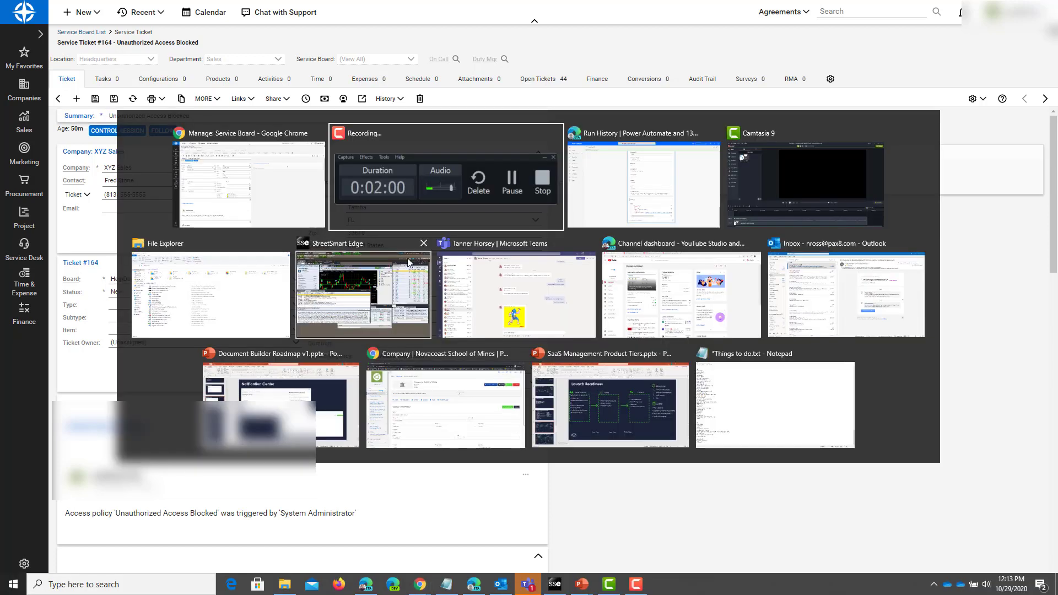
# Bring back the successful CASB to CW run and view the MCAS alert trigger's High-severity outputs.
pyautogui.hotkey('alt', 'Tab')
pyautogui.hotkey('alt', 'Tab')
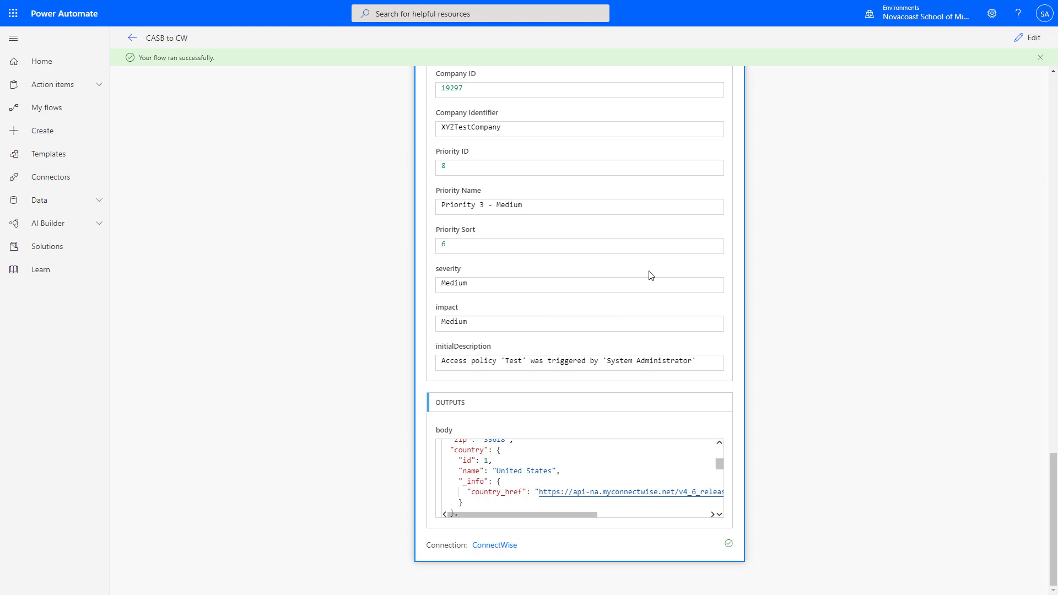
pyautogui.scroll(7, 649, 276)
pyautogui.scroll(7, 649, 275)
pyautogui.scroll(7, 658, 248)
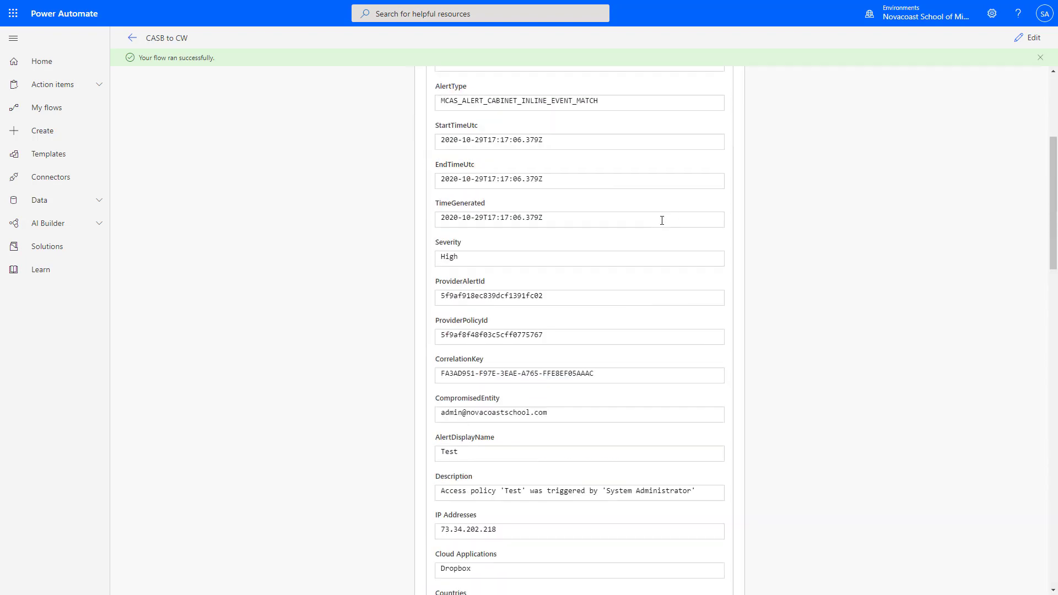
pyautogui.scroll(7, 663, 225)
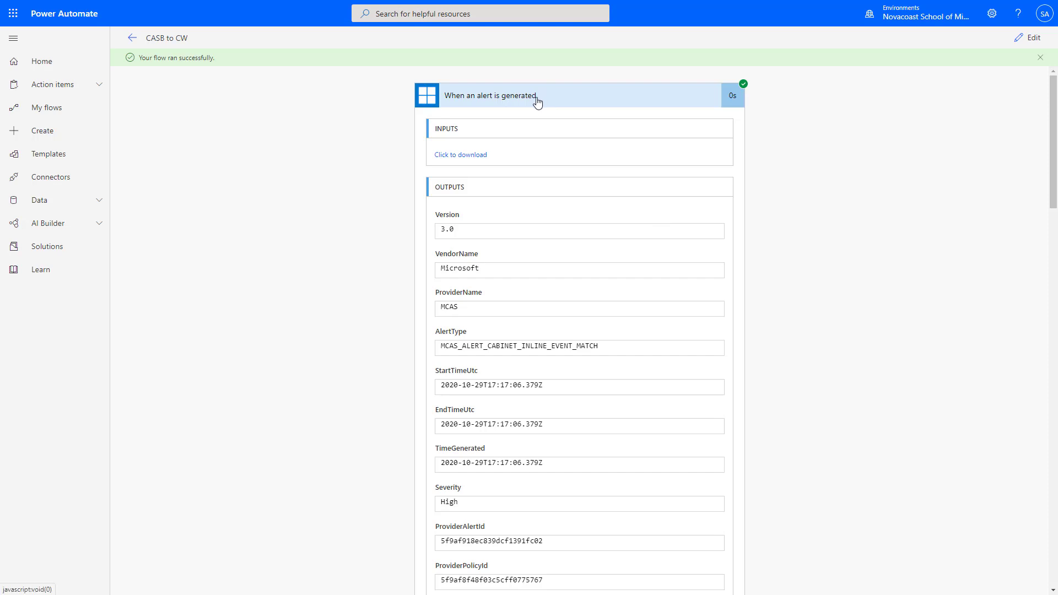
pyautogui.scroll(-2, 537, 99)
pyautogui.scroll(2, 537, 99)
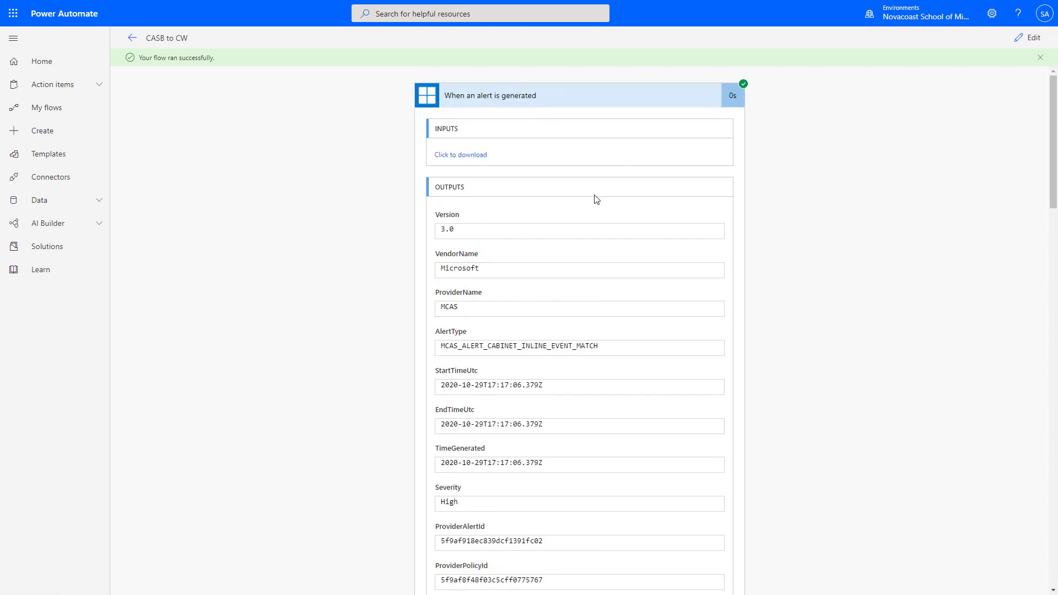